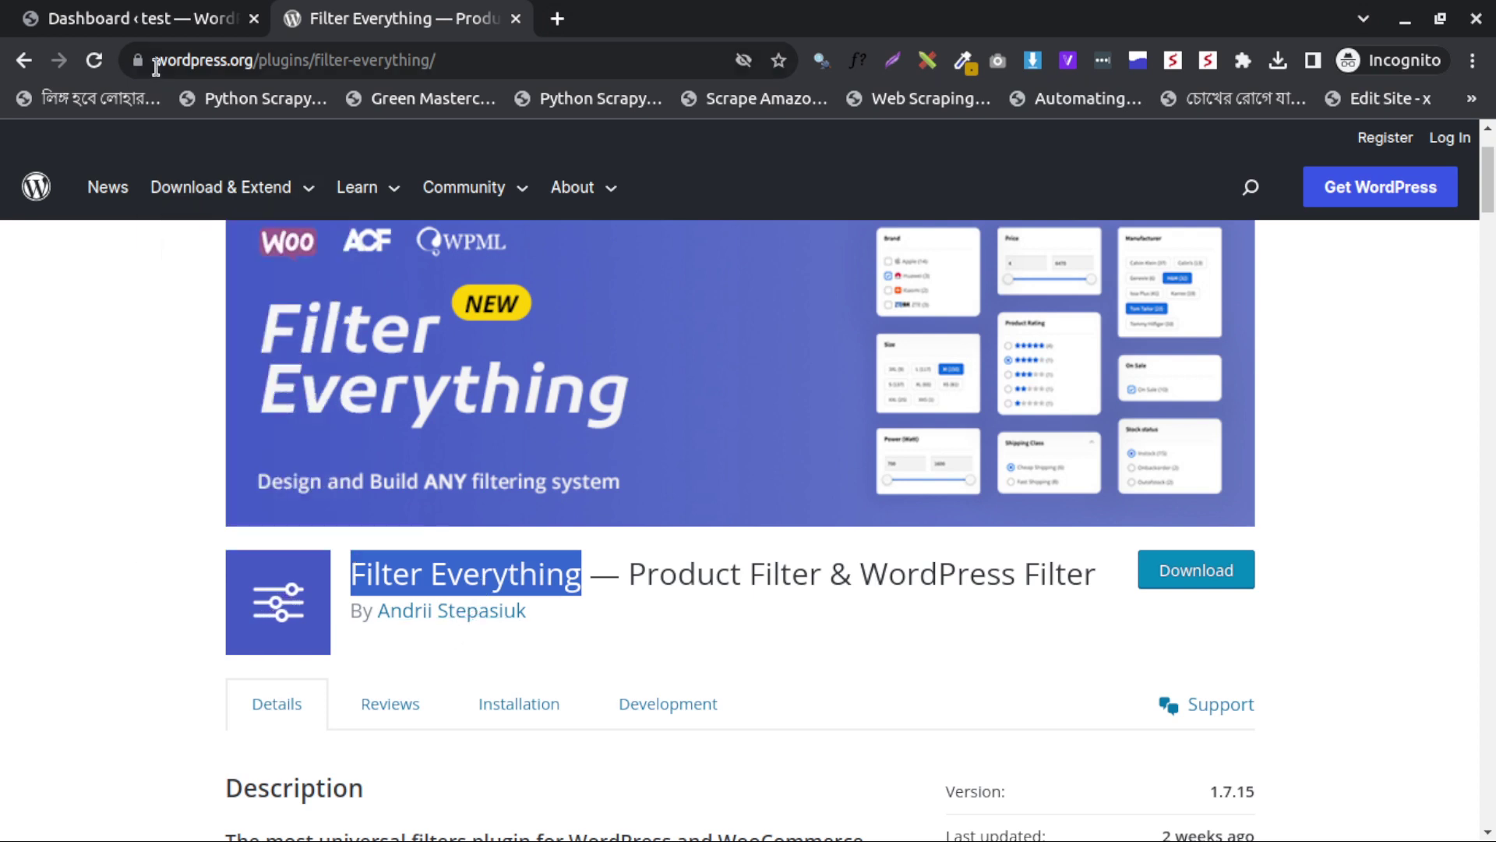
Step: Switch to the test site's 'Dashboard ‹ test' WordPress admin tab
left_click(152, 20)
scroll(748, 483, "down", 3)
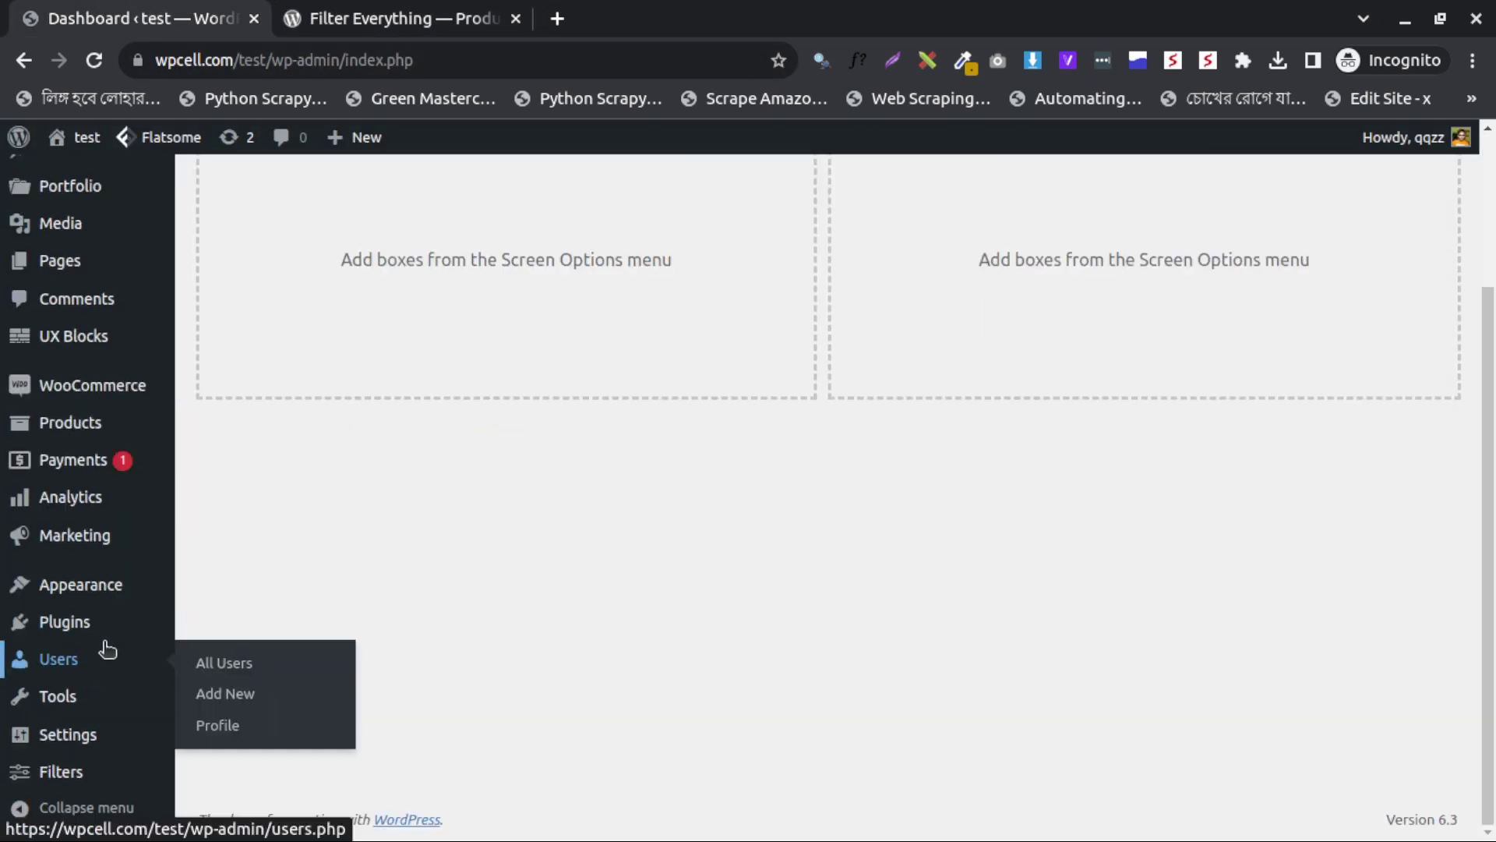
Step: Search the Add New plugins page for 'Filter'
mouse_move(117, 622)
left_click(234, 653)
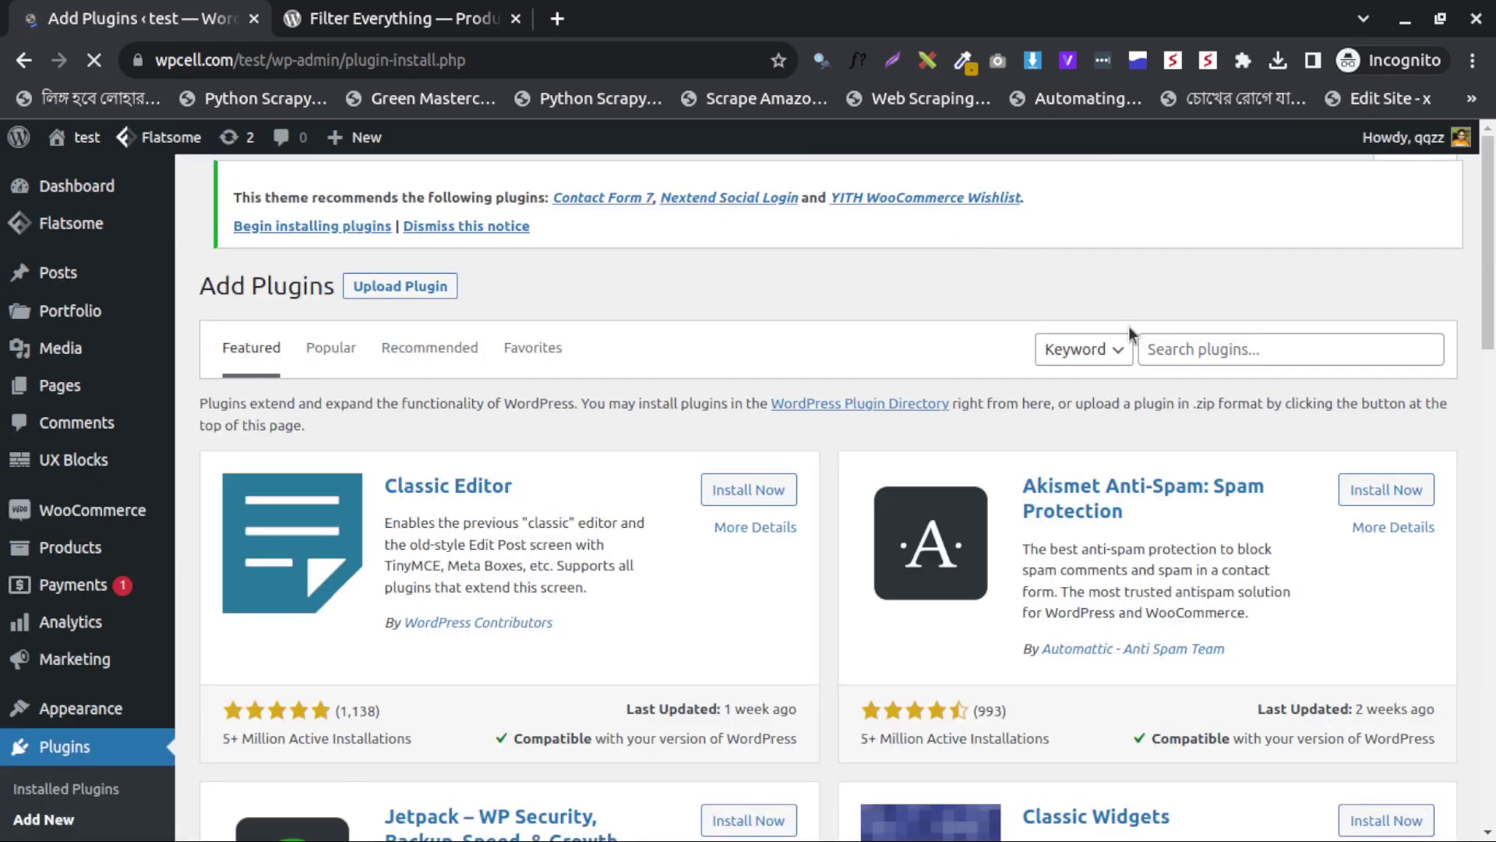
left_click(1147, 342)
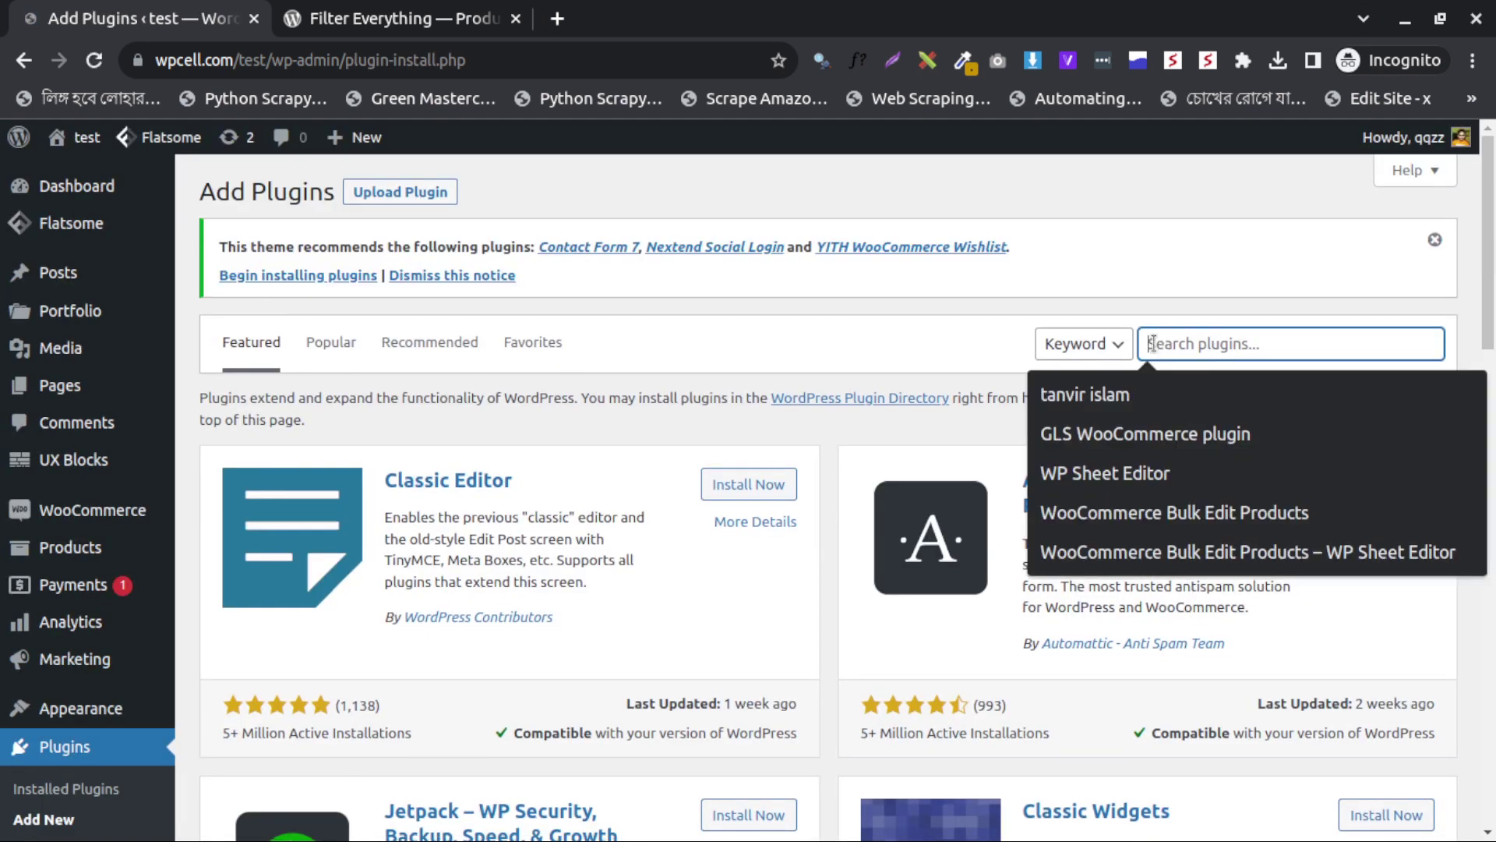
type("Filter")
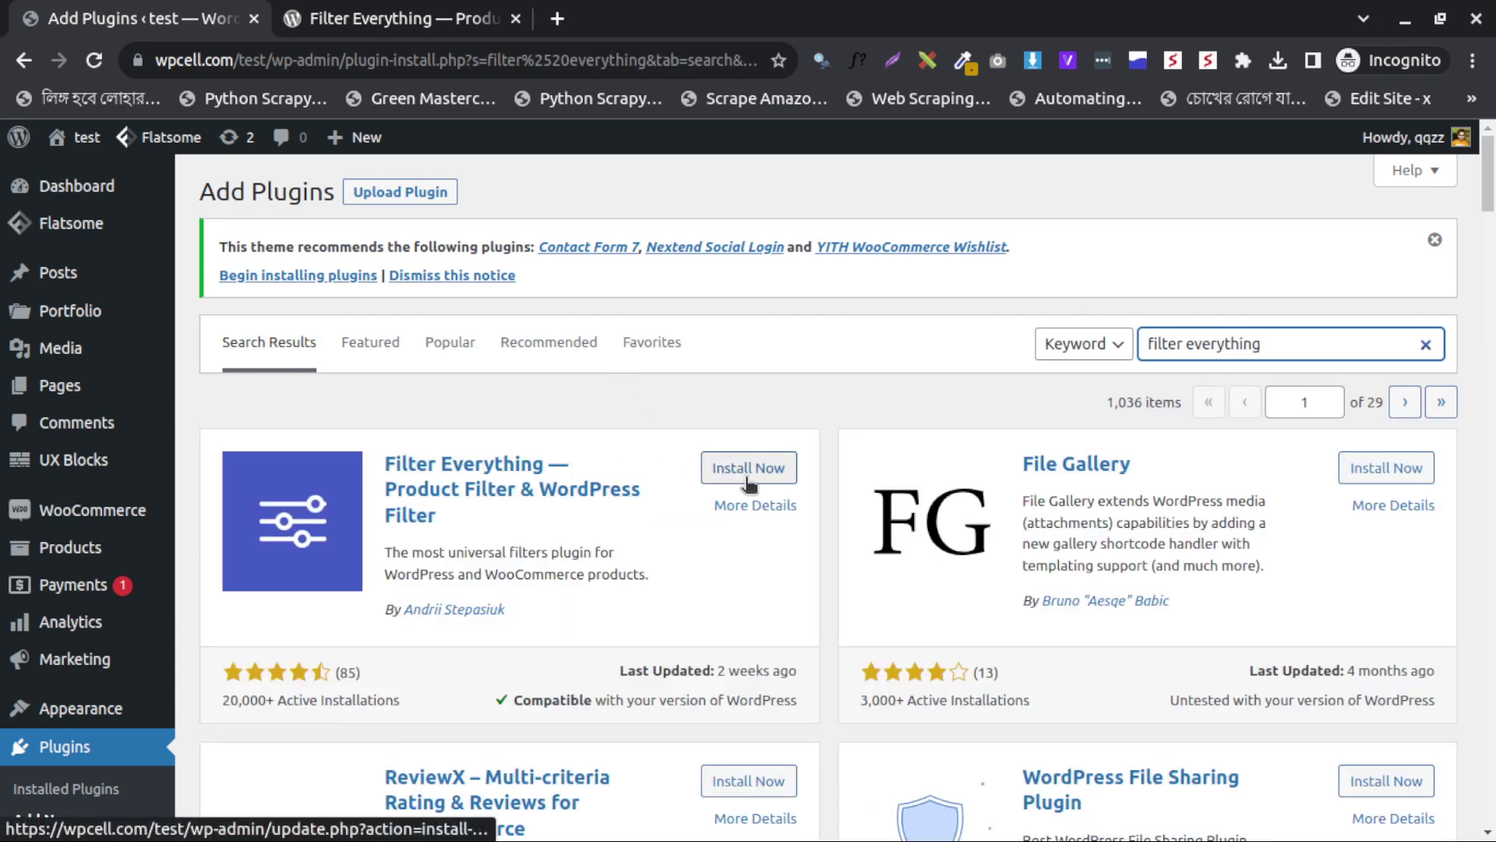
scroll(648, 499, "down", 3)
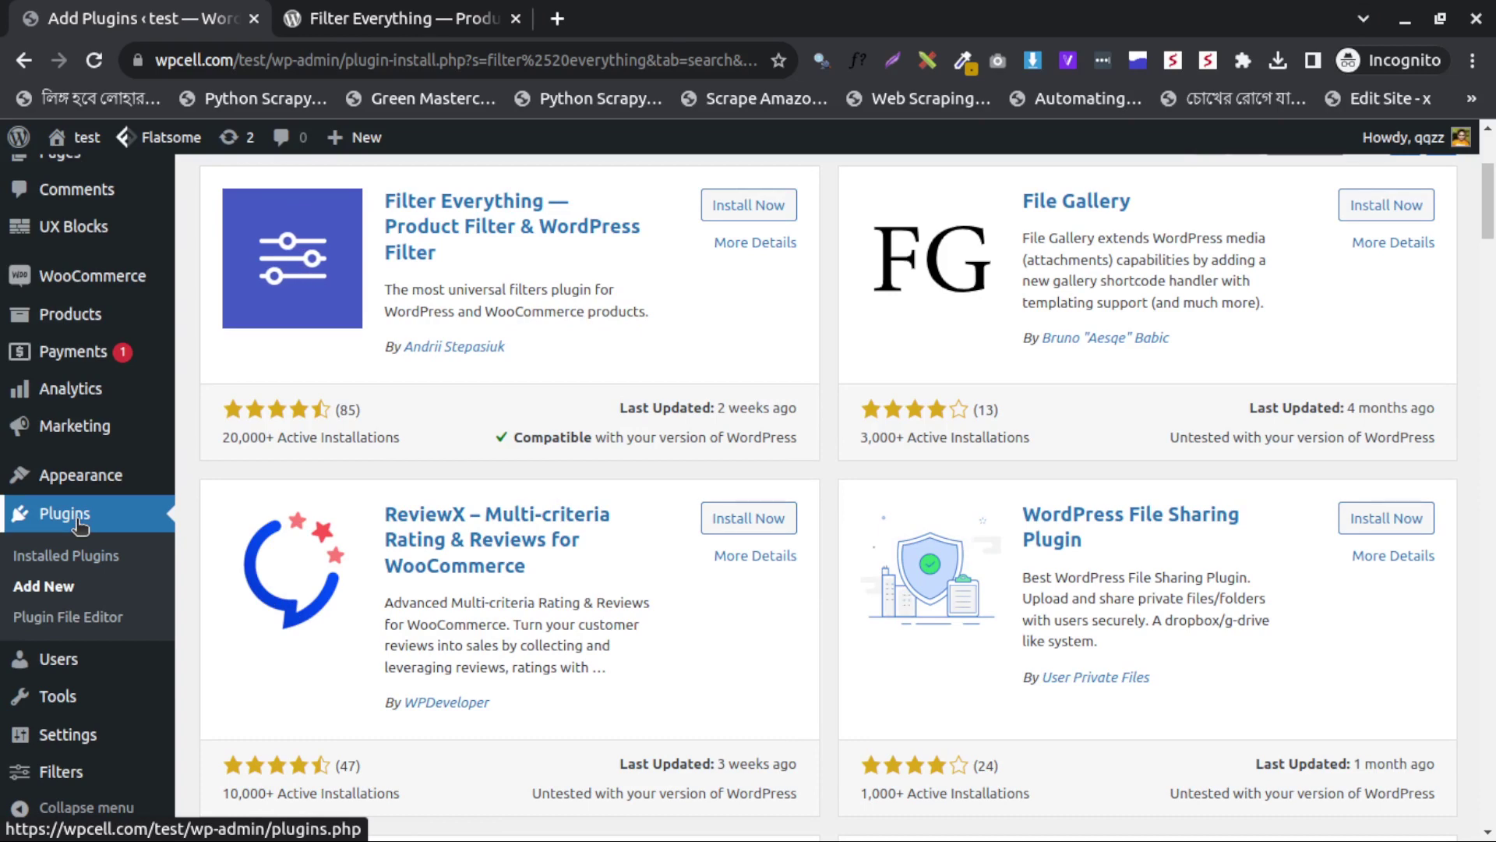
Step: Confirm Filter Everything PRO is active in Installed Plugins and start a new filter set
left_click(77, 520)
scroll(343, 480, "down", 2)
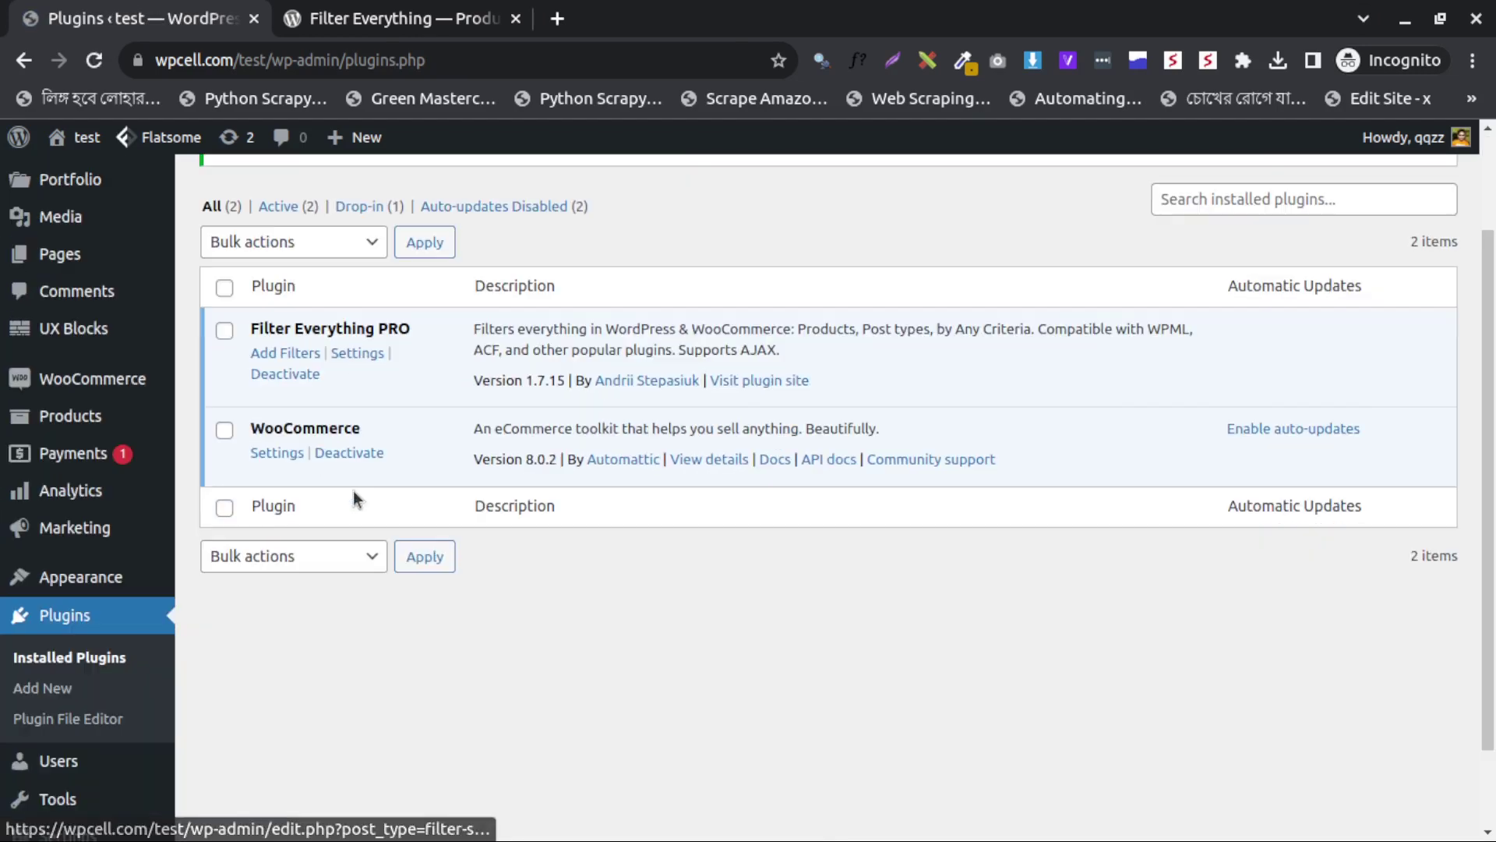
scroll(345, 491, "down", 2)
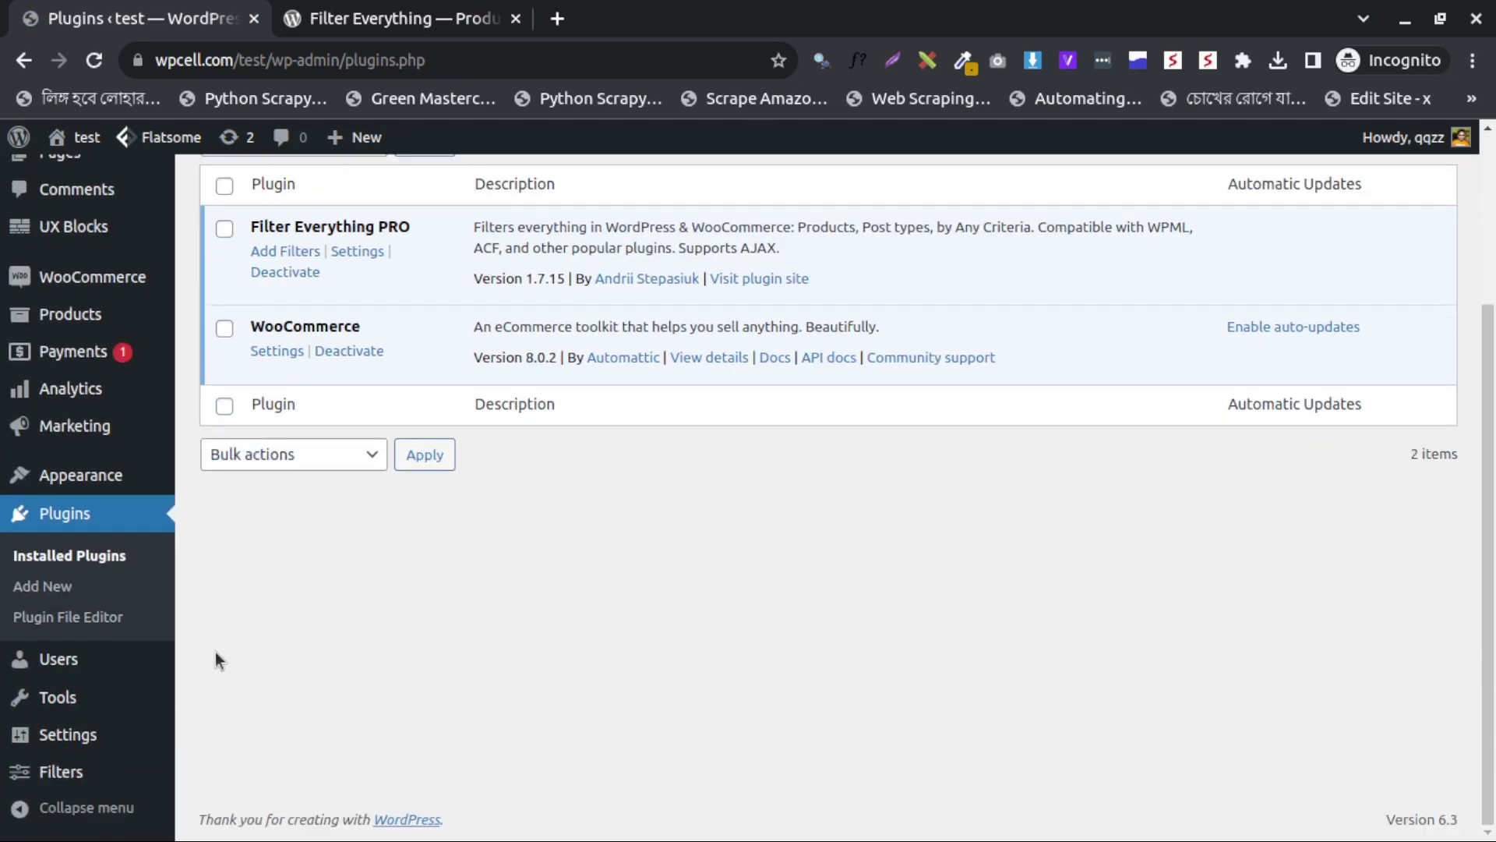
scroll(216, 648, "up", 2)
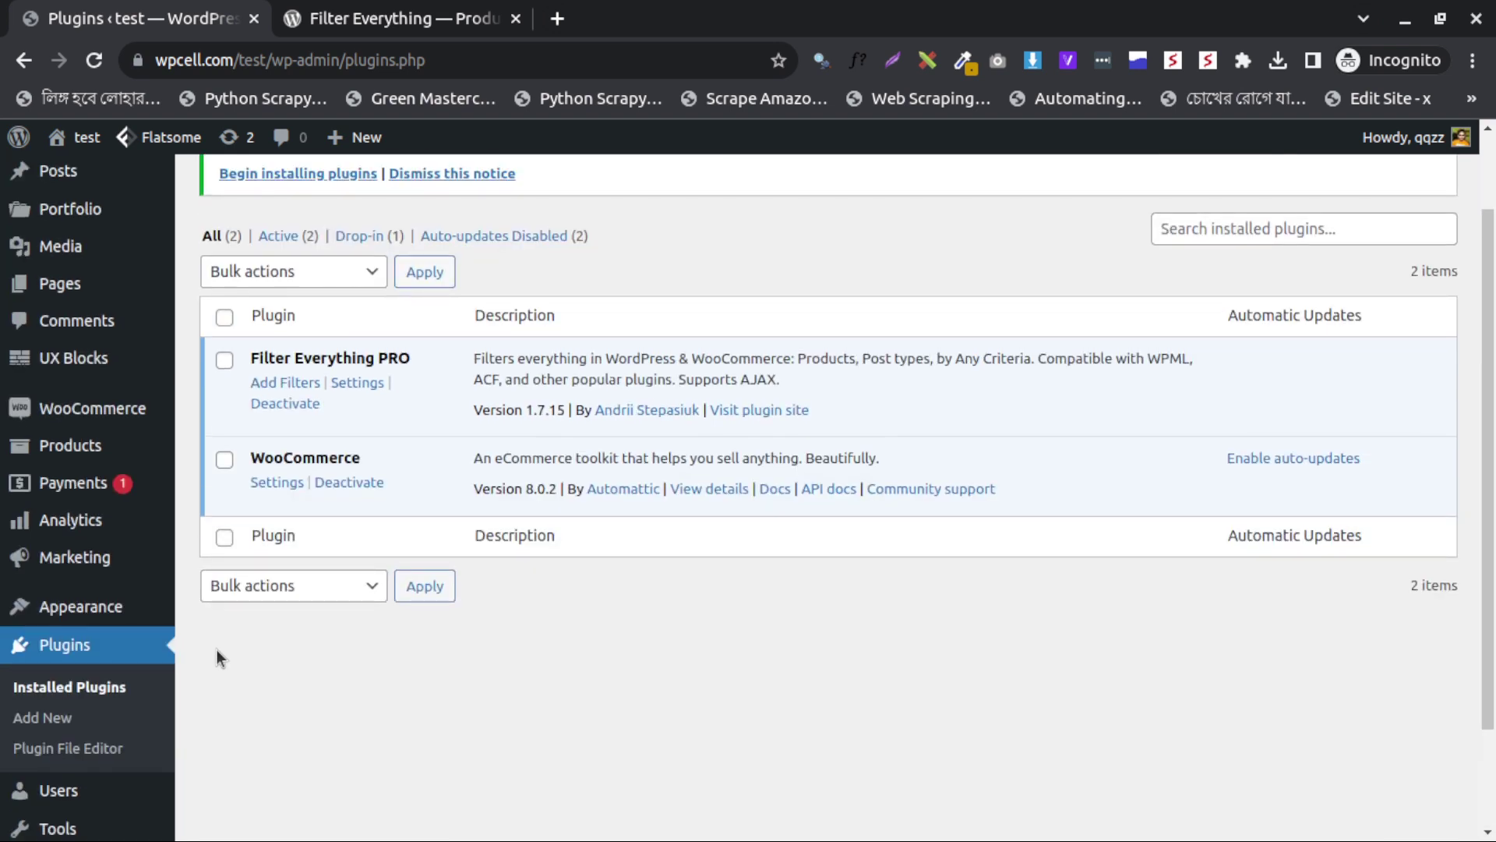
scroll(218, 648, "up", 2)
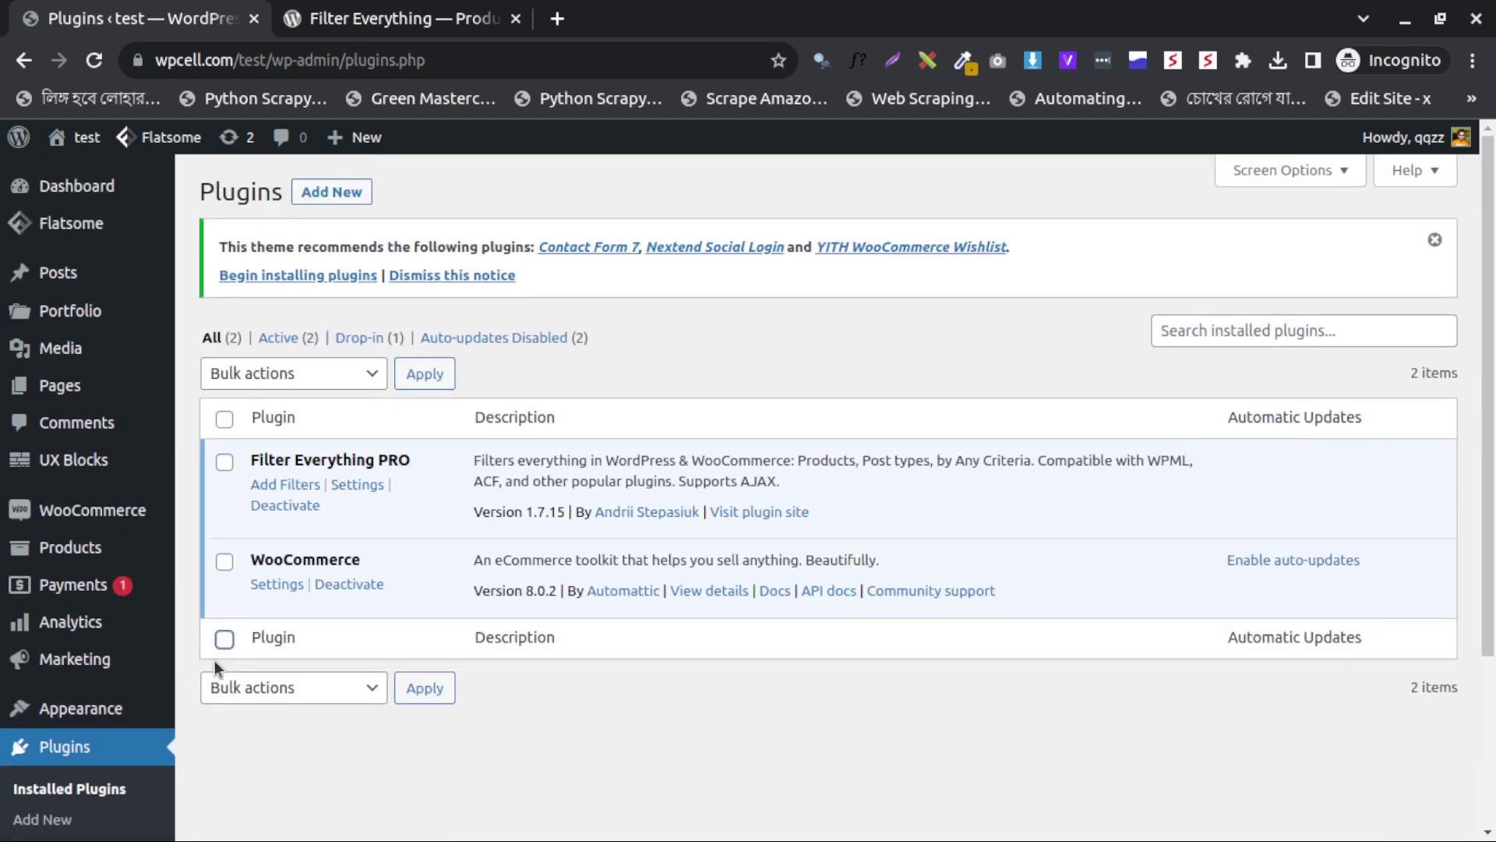
mouse_move(147, 626)
mouse_move(159, 653)
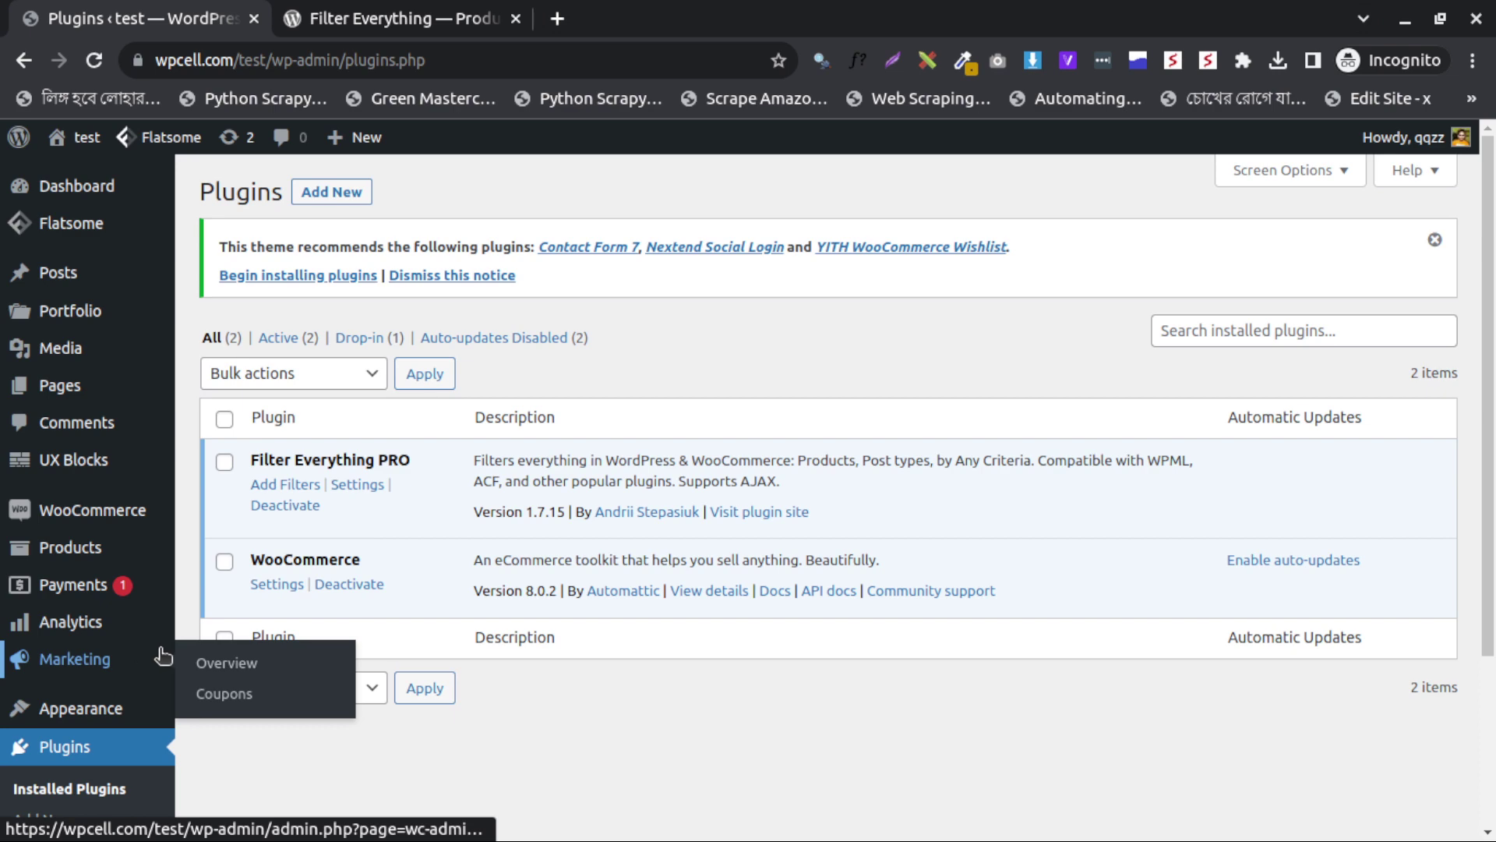
key("ctrl+f")
type("filter")
type("filt")
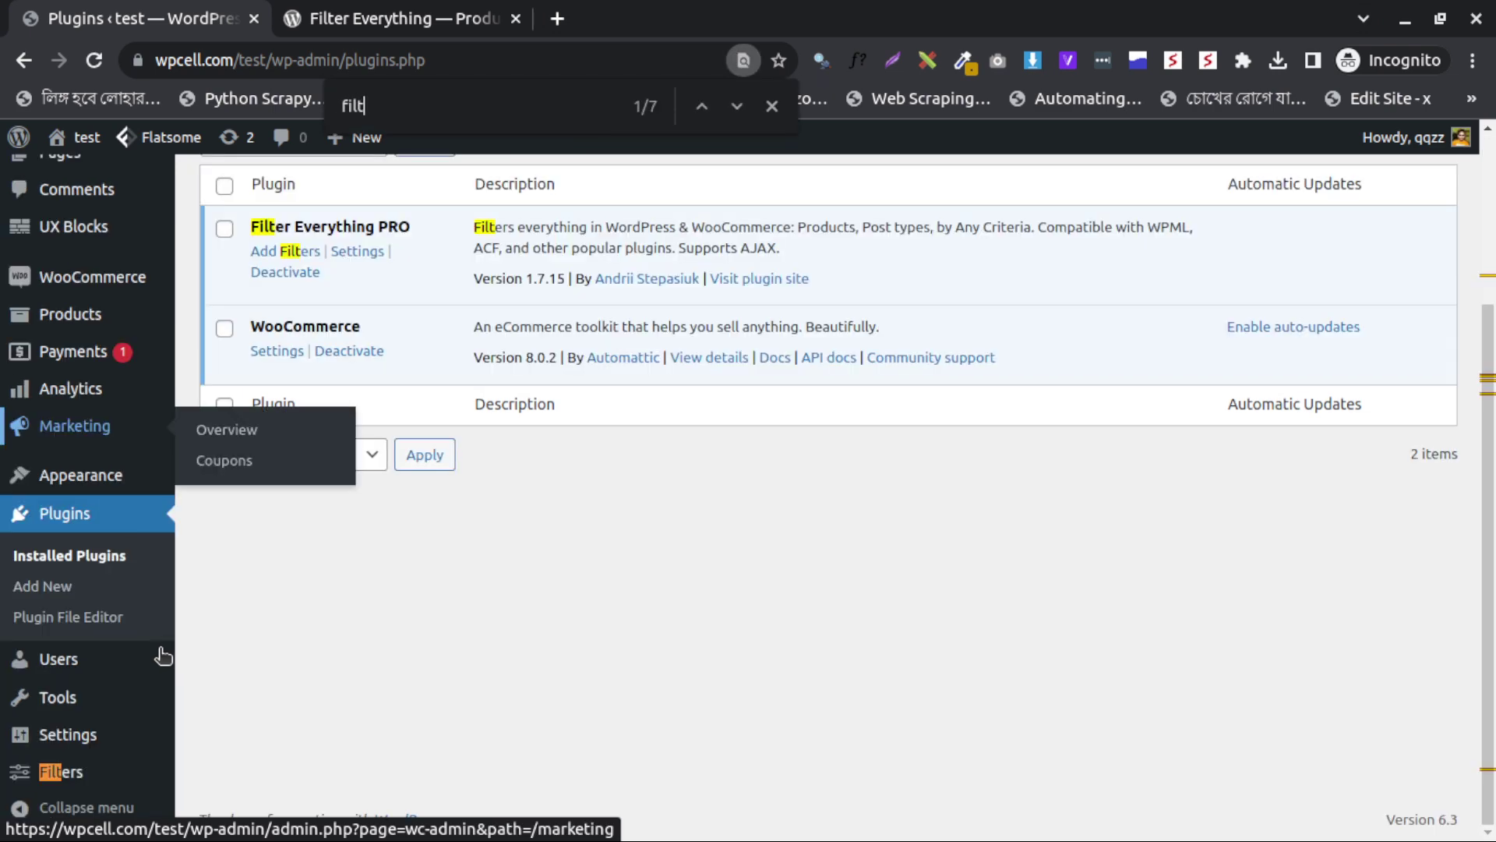
type("er")
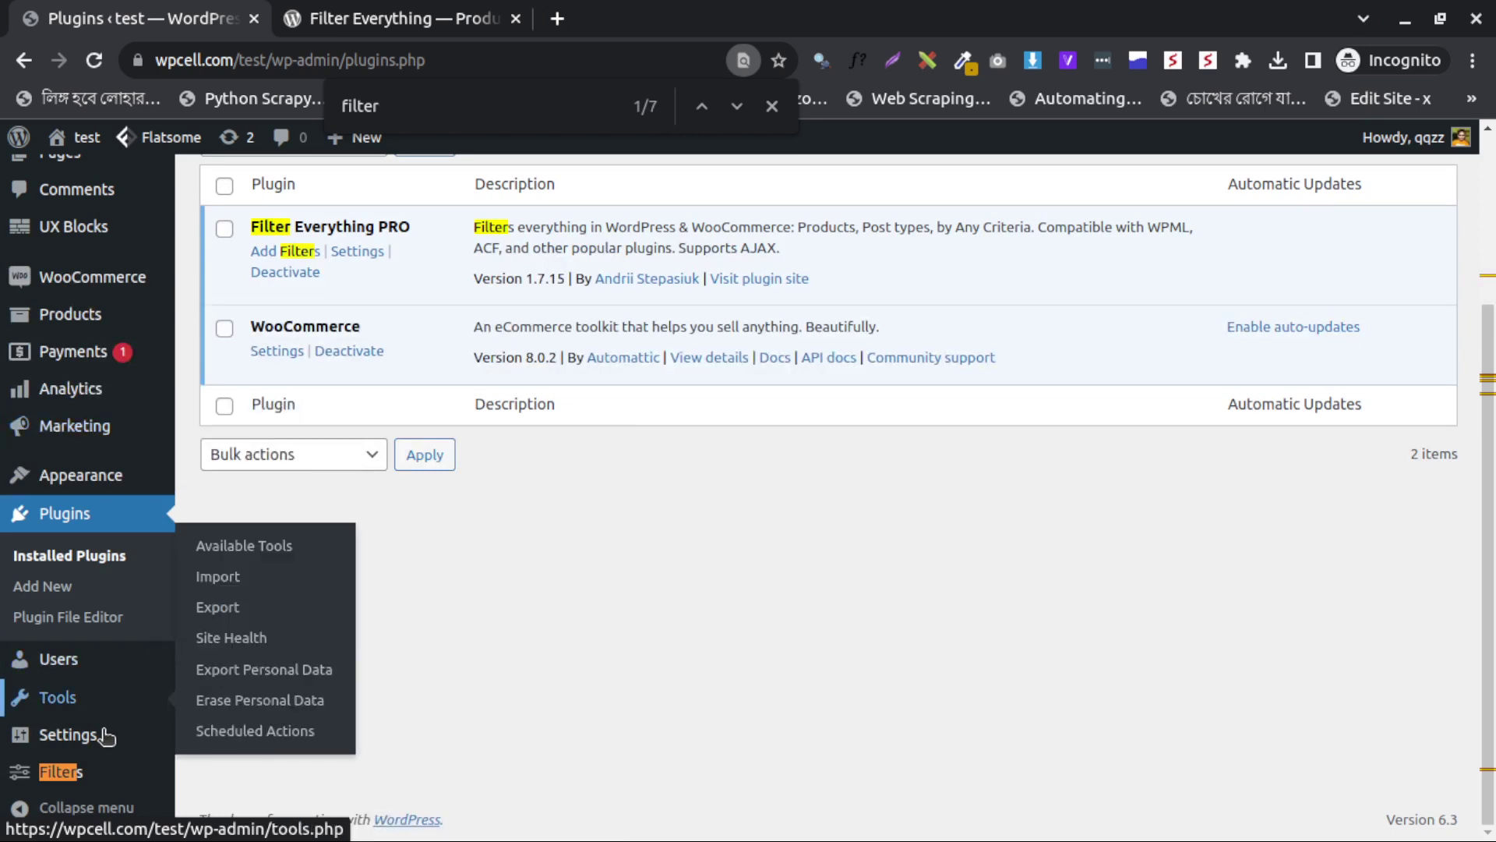
mouse_move(95, 779)
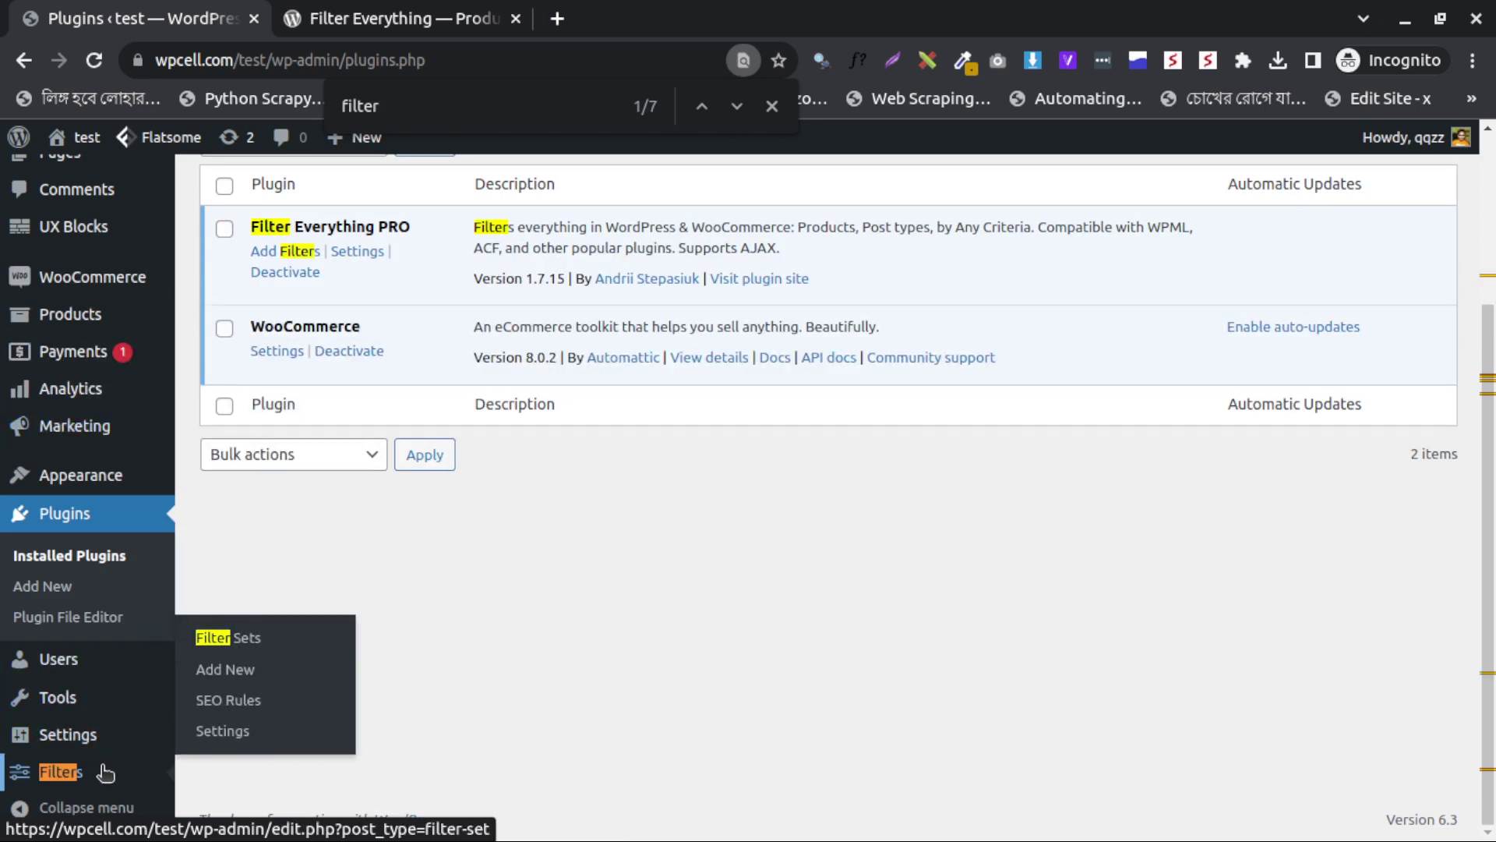
left_click(223, 672)
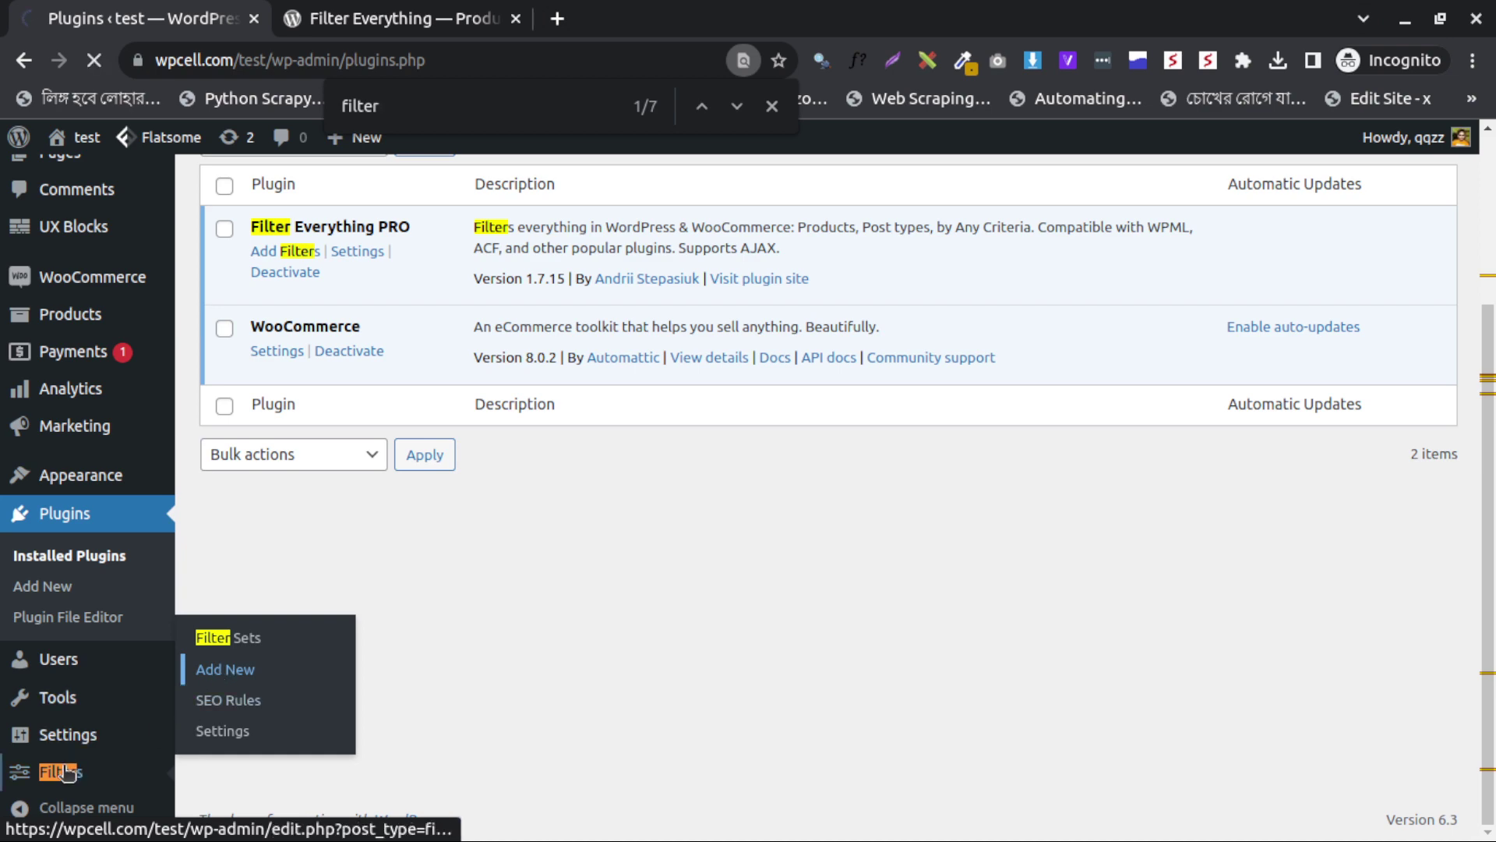
Step: Title the filter set 'Filter', set its post type to Products, and publish it
scroll(67, 658, "down", 5)
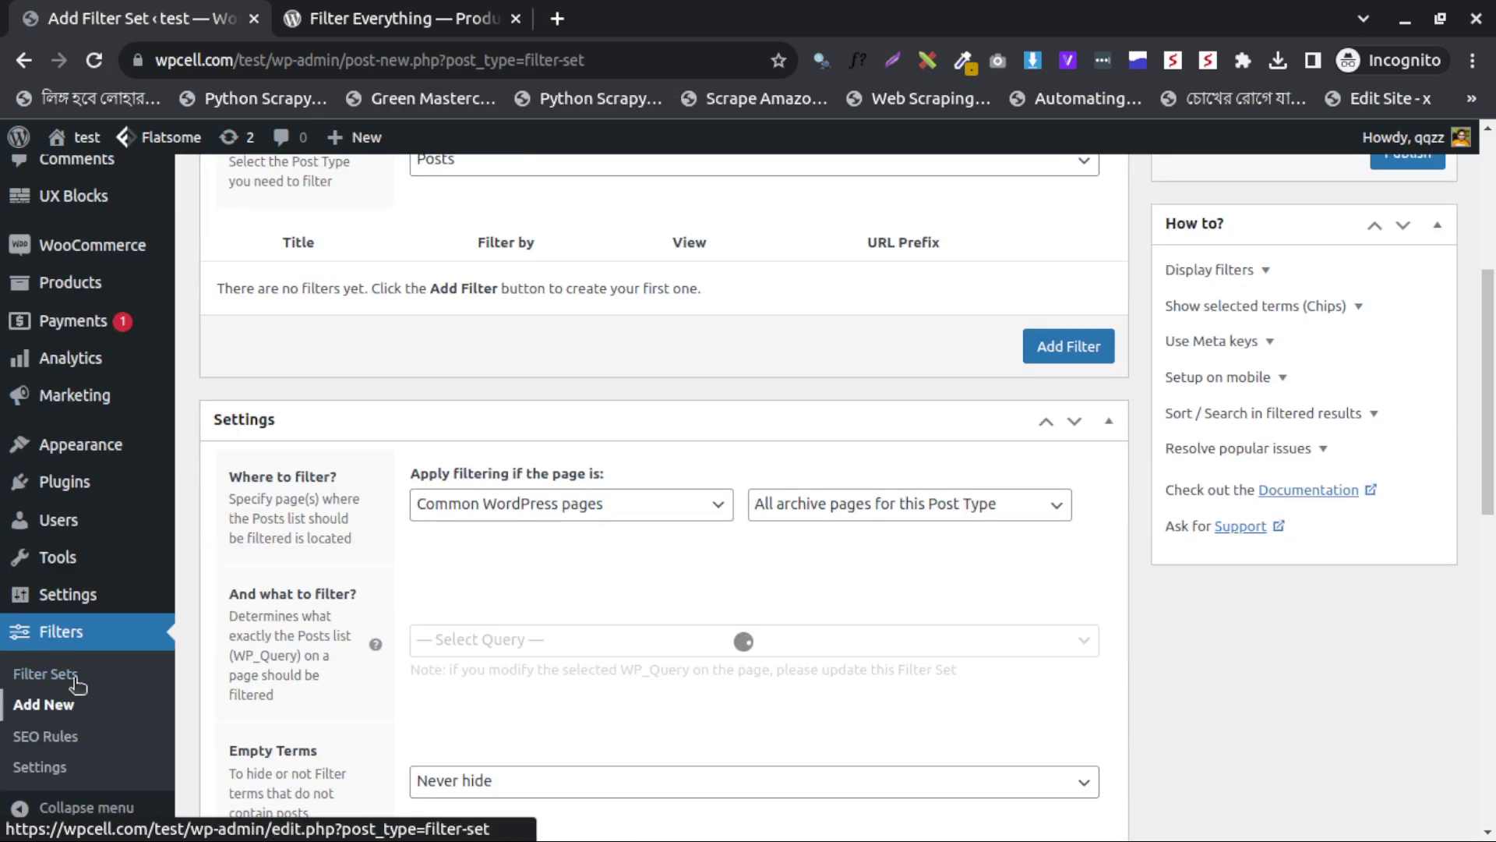
scroll(121, 690, "up", 5)
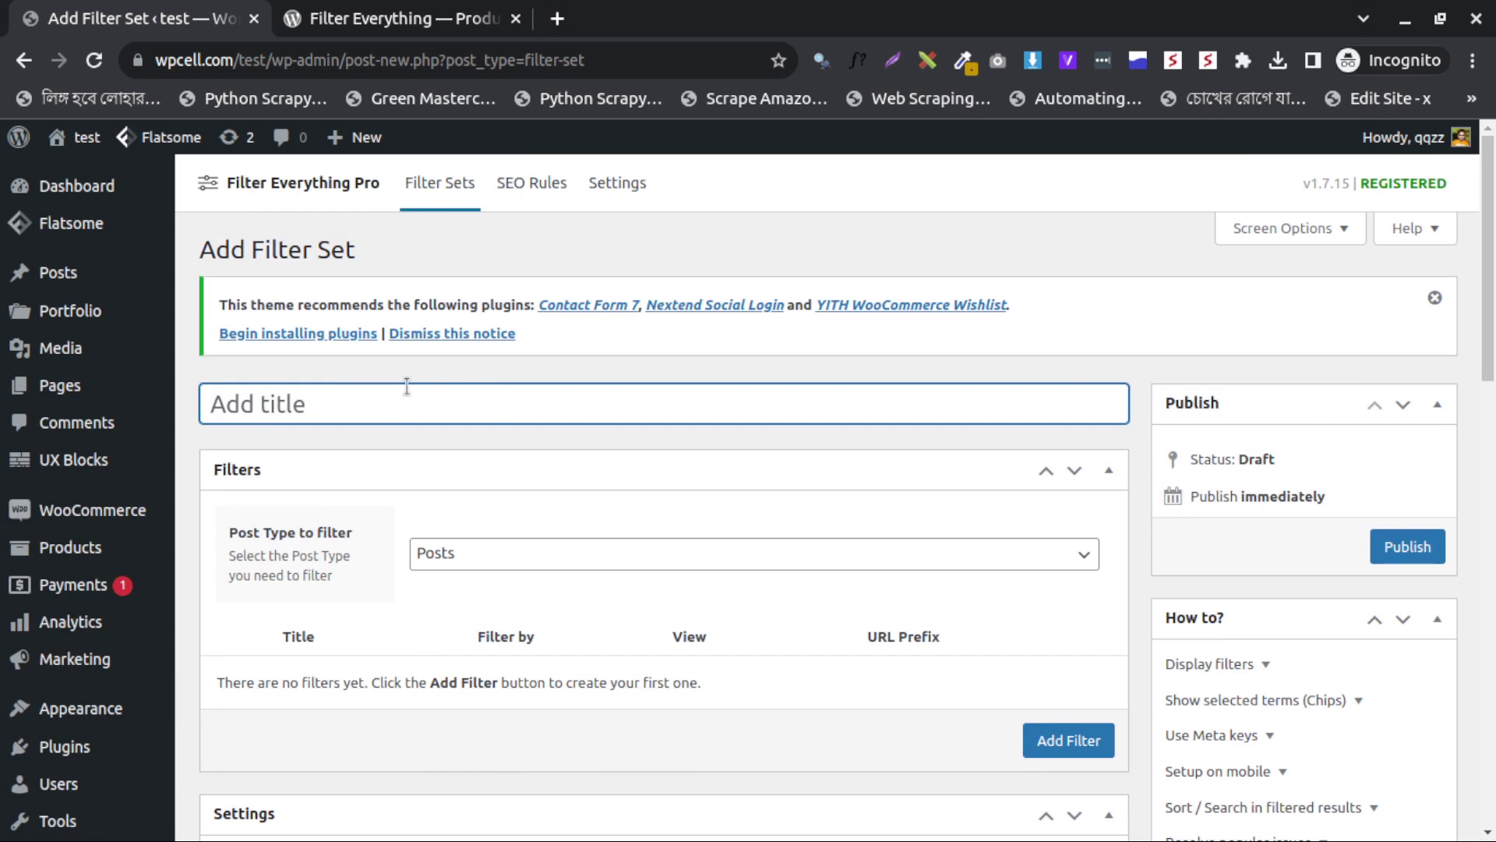
type("FilterOp;itons")
key("ctrl+a")
key("BackSpace")
type("Filt")
scroll(728, 465, "down", 3)
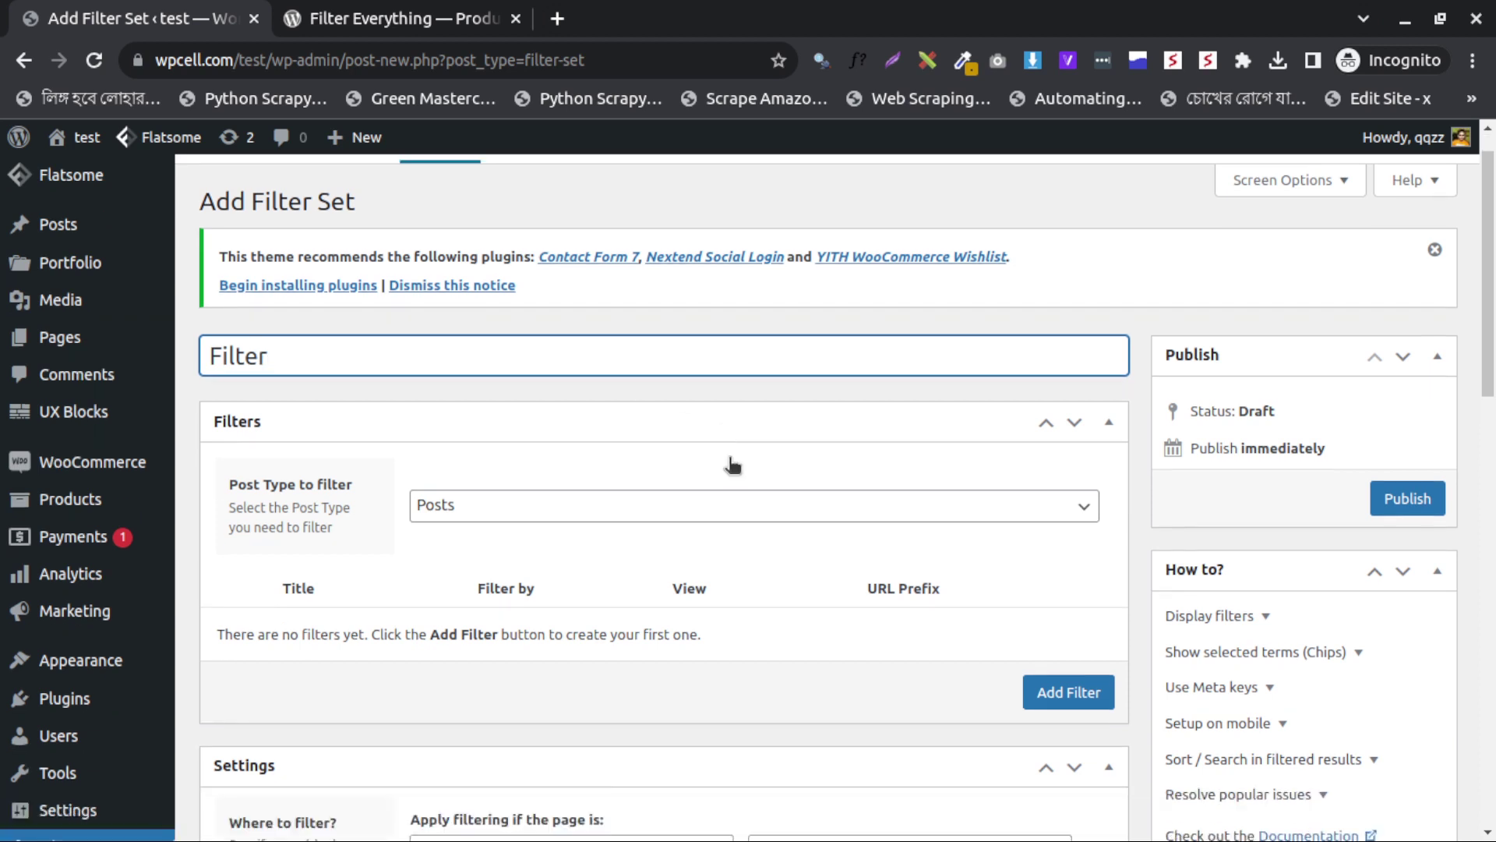
left_click(658, 424)
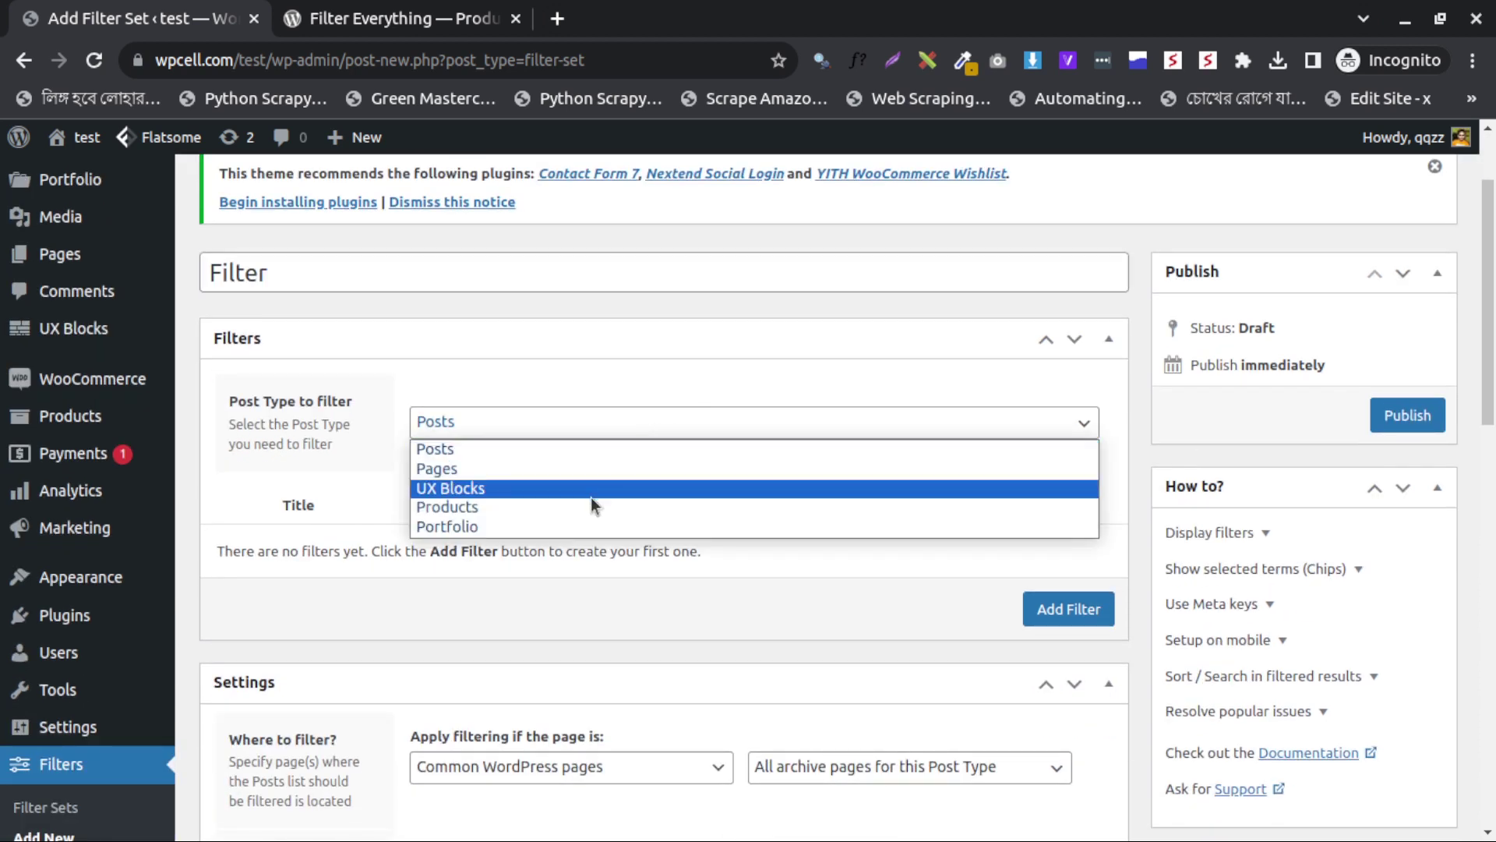
left_click(526, 508)
scroll(576, 533, "down", 3)
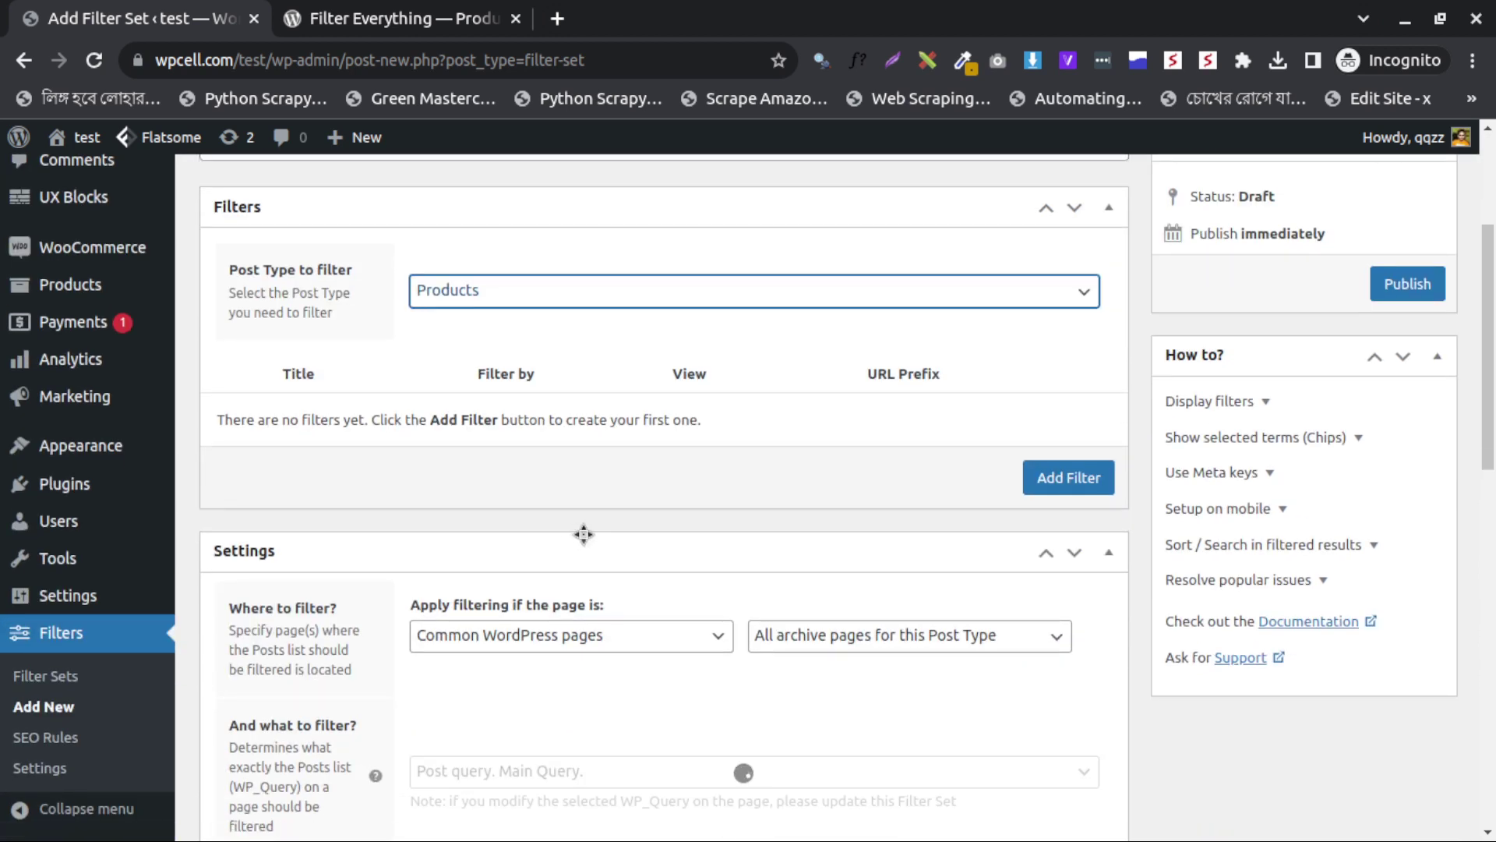
left_click(1399, 294)
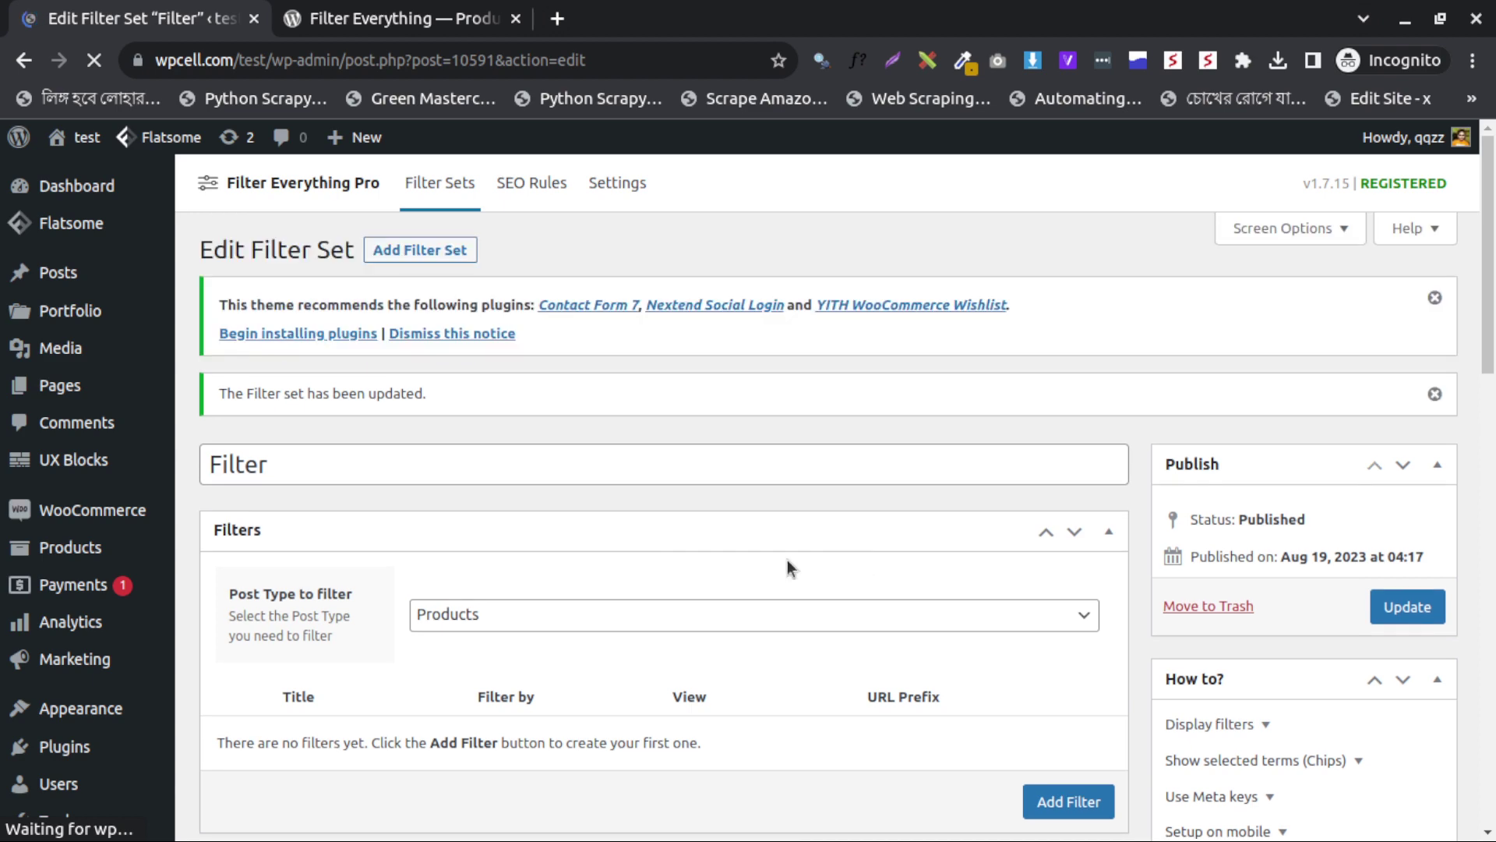
Step: Add a Custom Field Numeric filter using the meta key _price
scroll(652, 541, "down", 4)
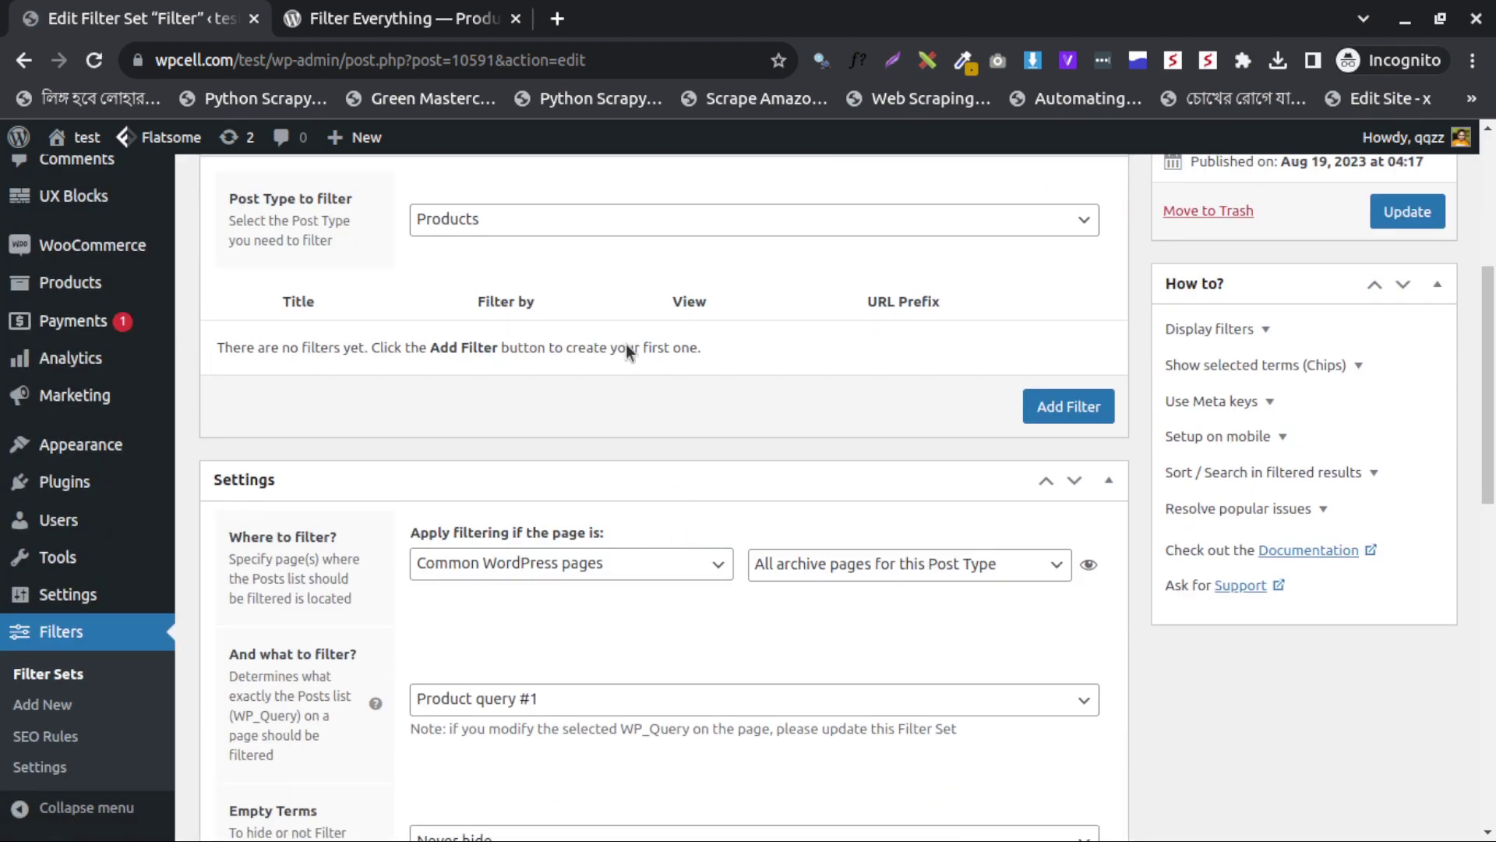
left_click(1033, 405)
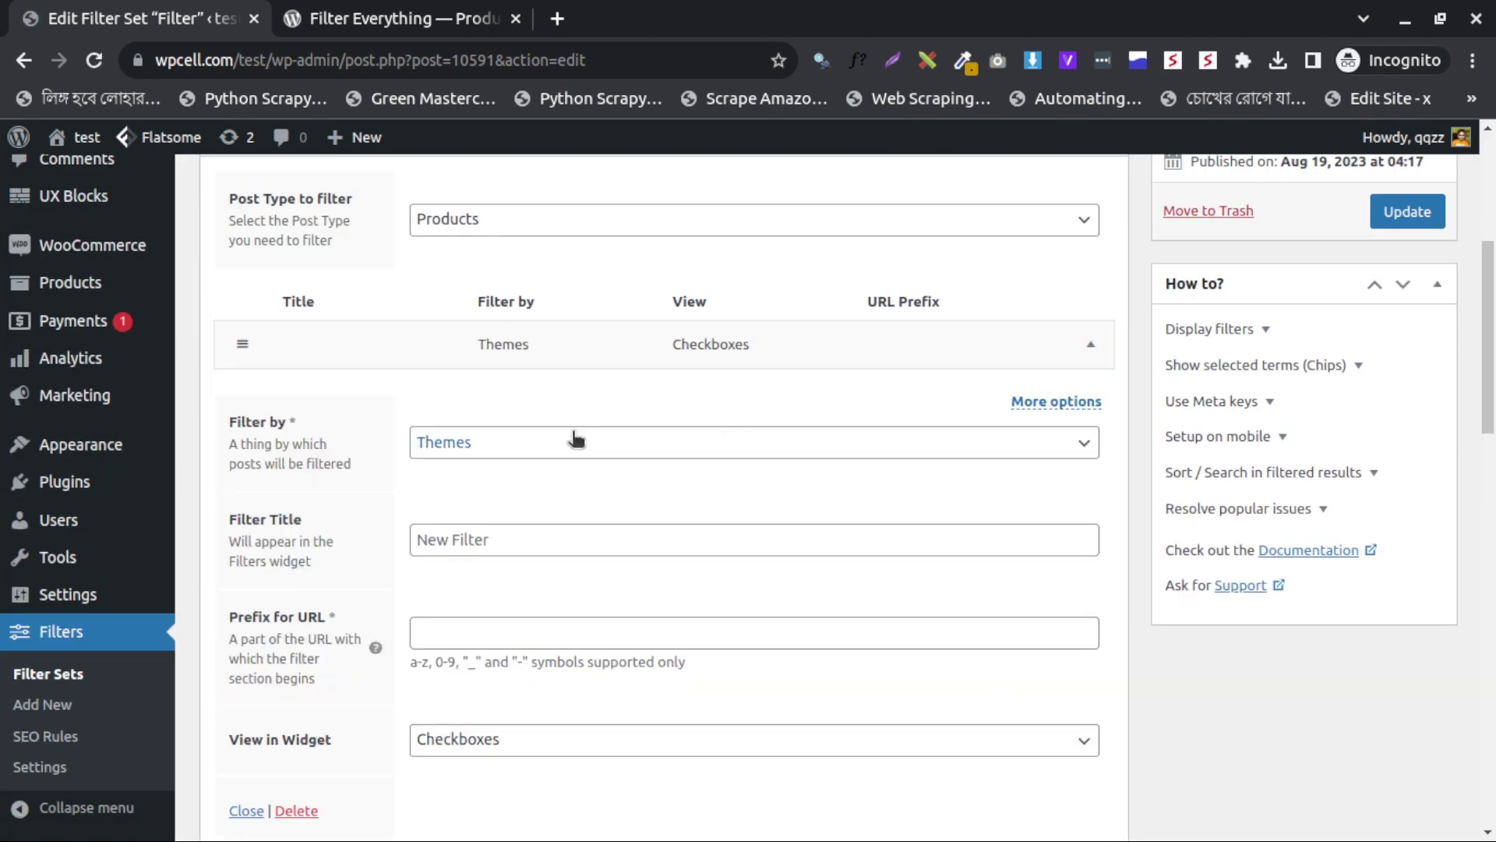
left_click(576, 441)
scroll(549, 355, "down", 5)
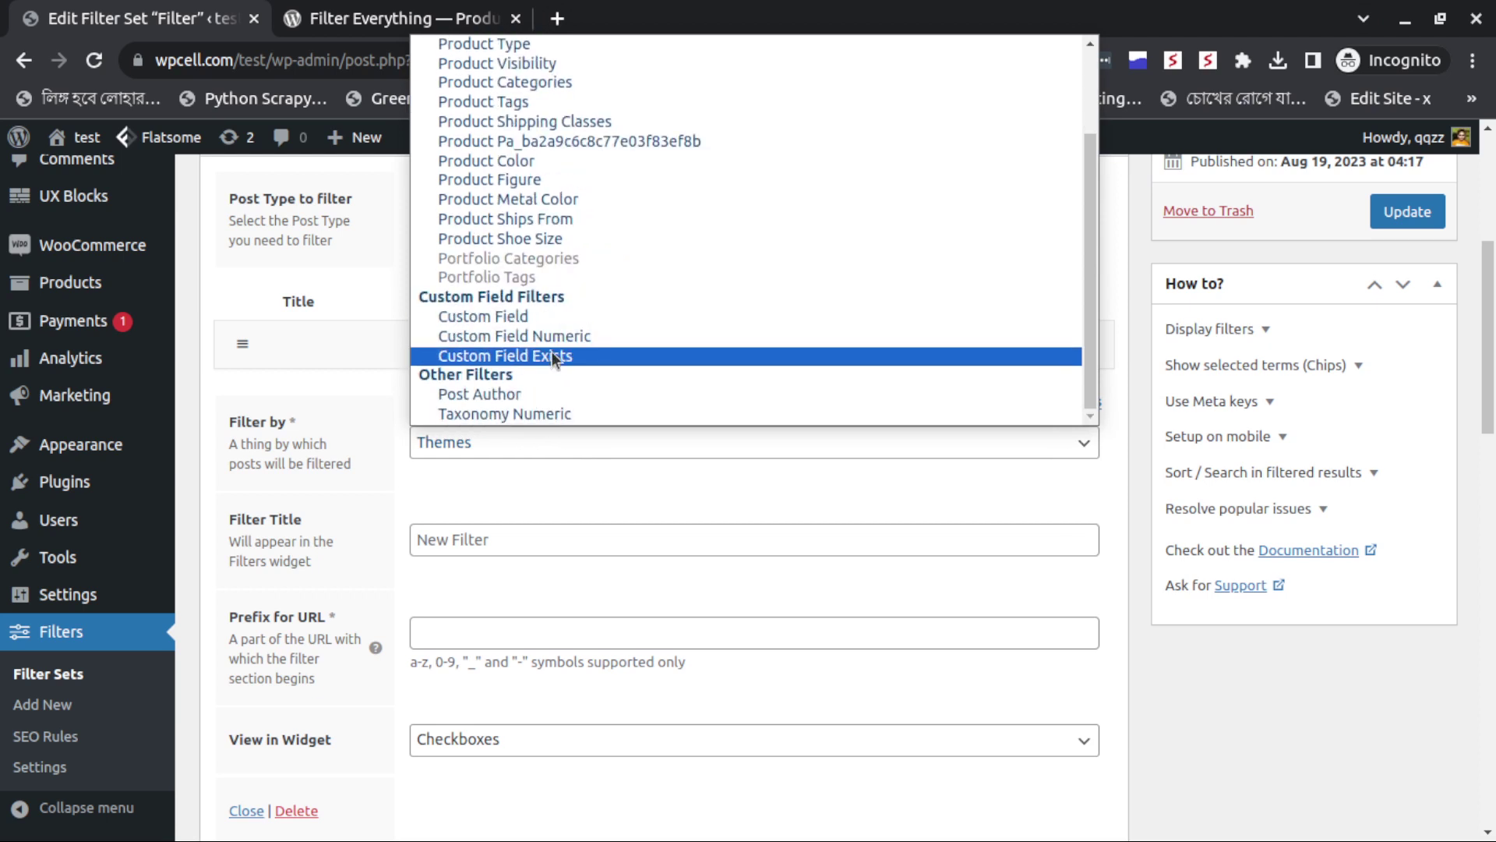
left_click(572, 339)
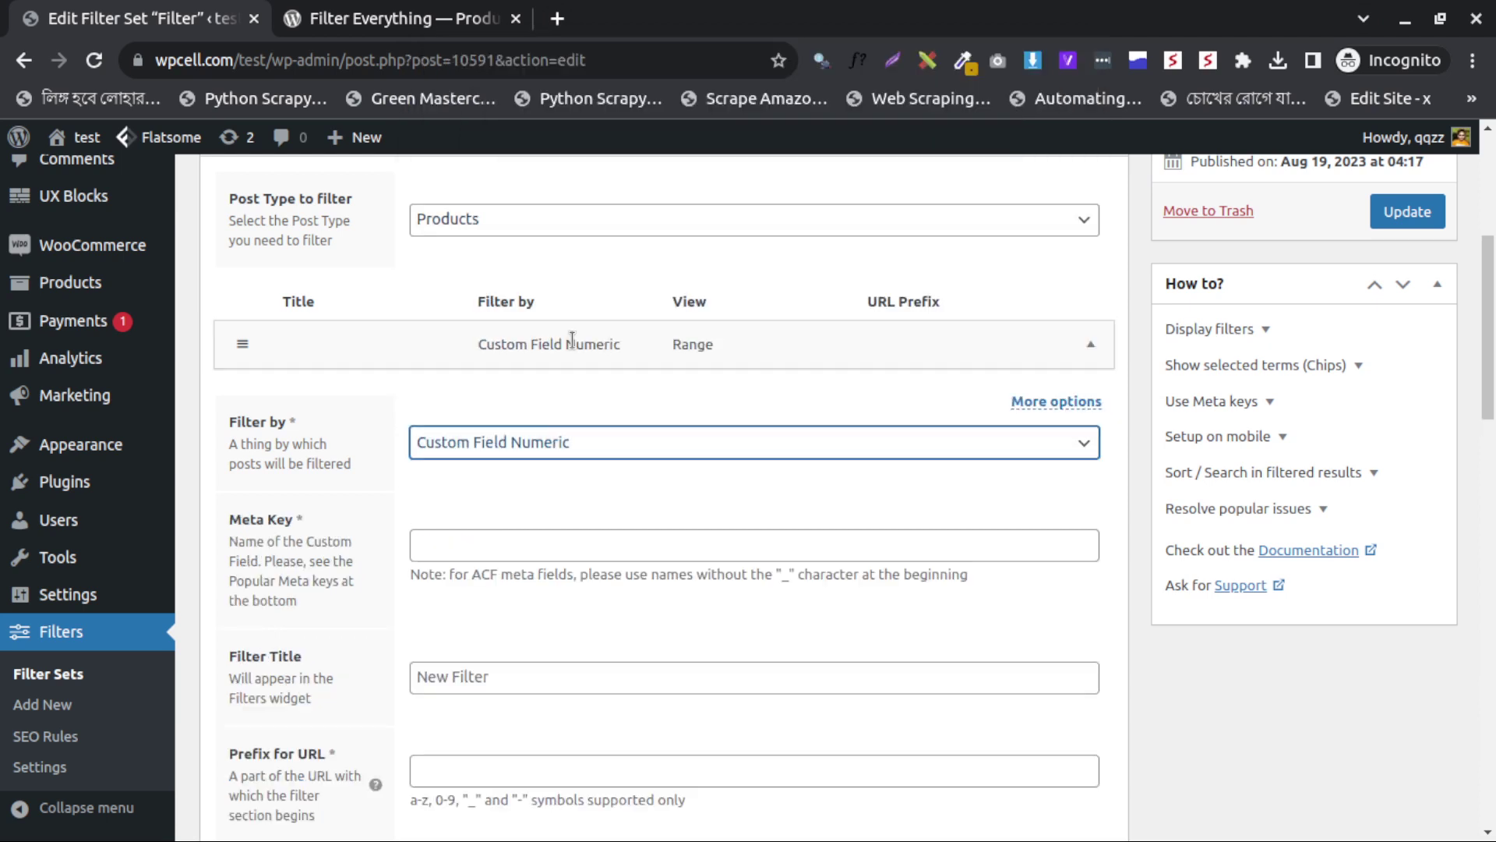
left_click(492, 538)
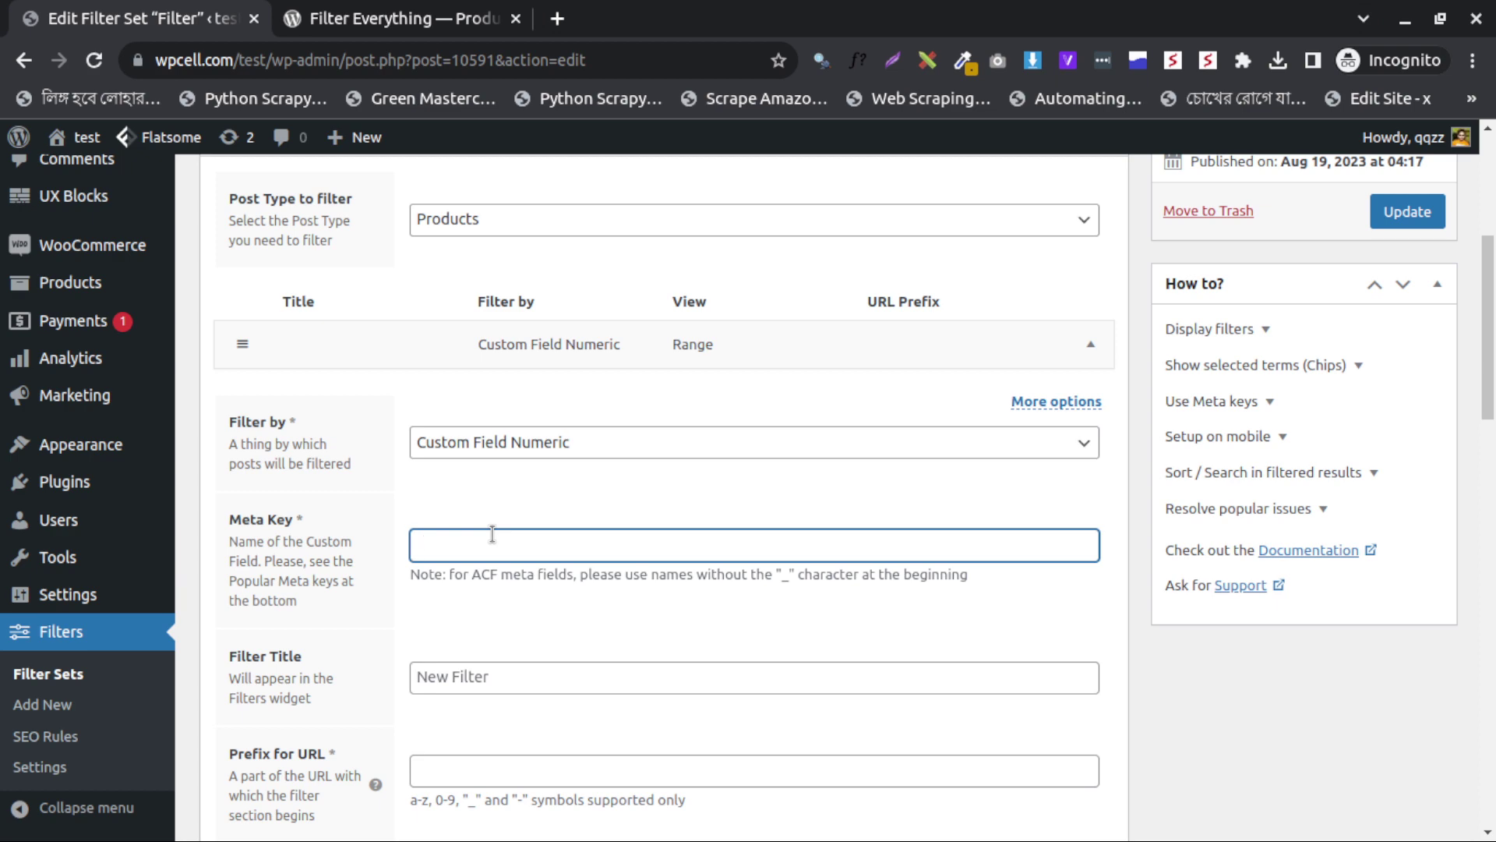
type("_price")
scroll(491, 528, "down", 3)
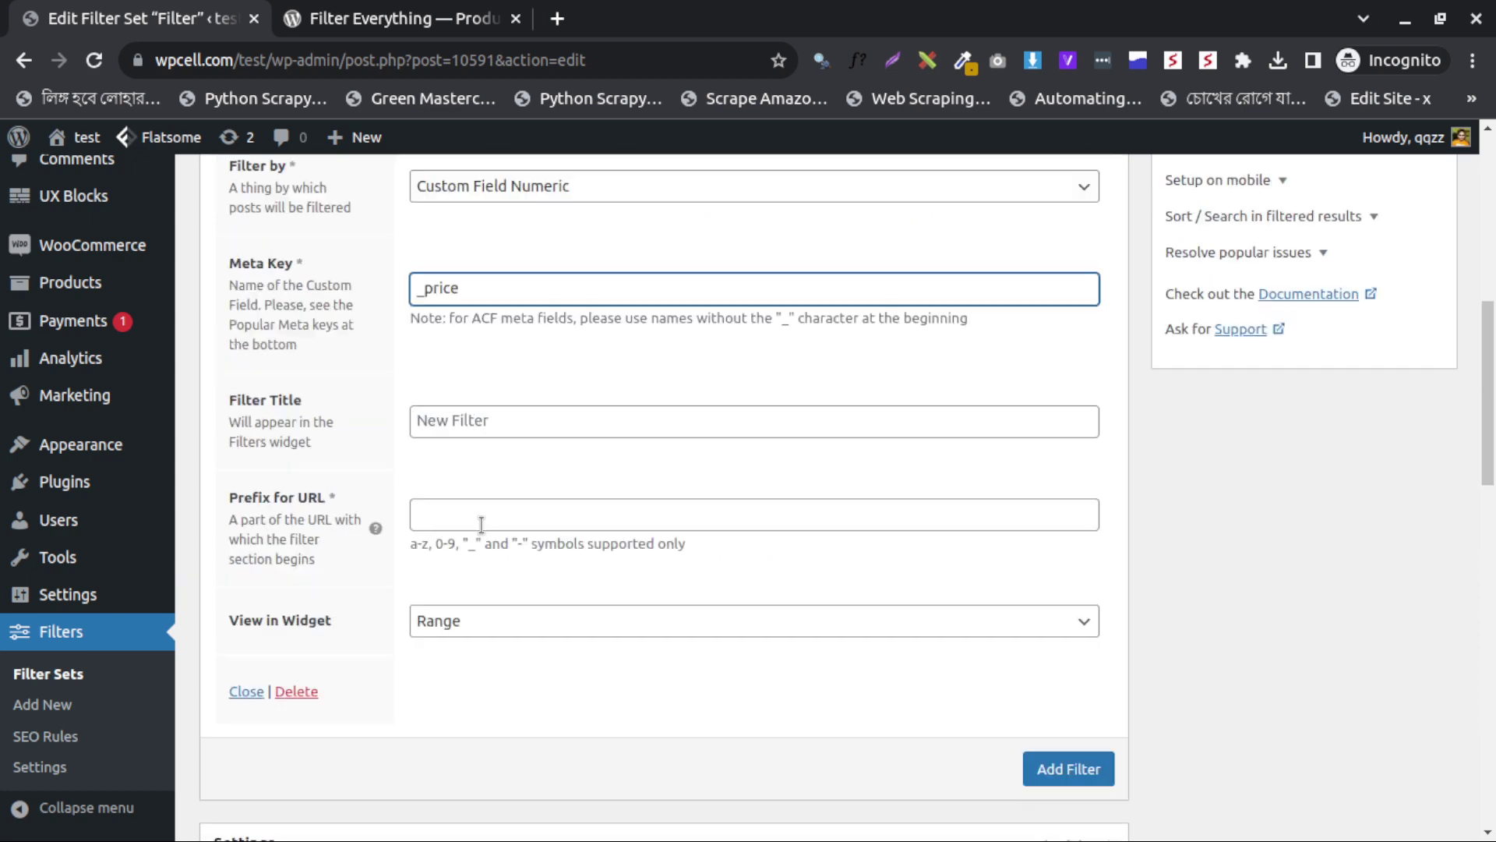
Step: Title the filter Price, give it URL prefix max_price, and keep the Range view
left_click(474, 414)
type("Title")
key("ctrl+a")
type("Pric")
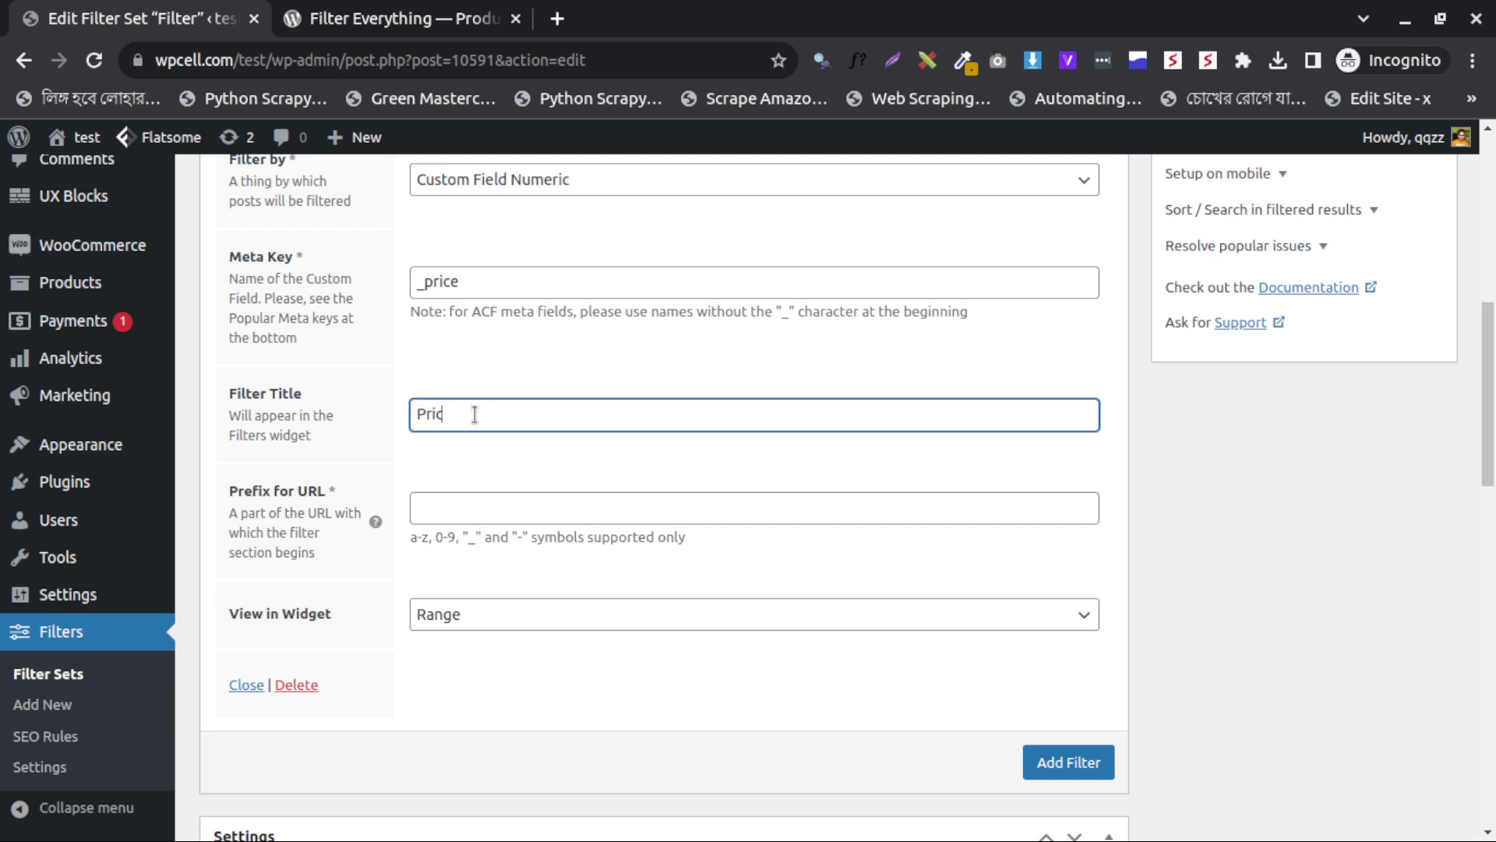
right_click(475, 505)
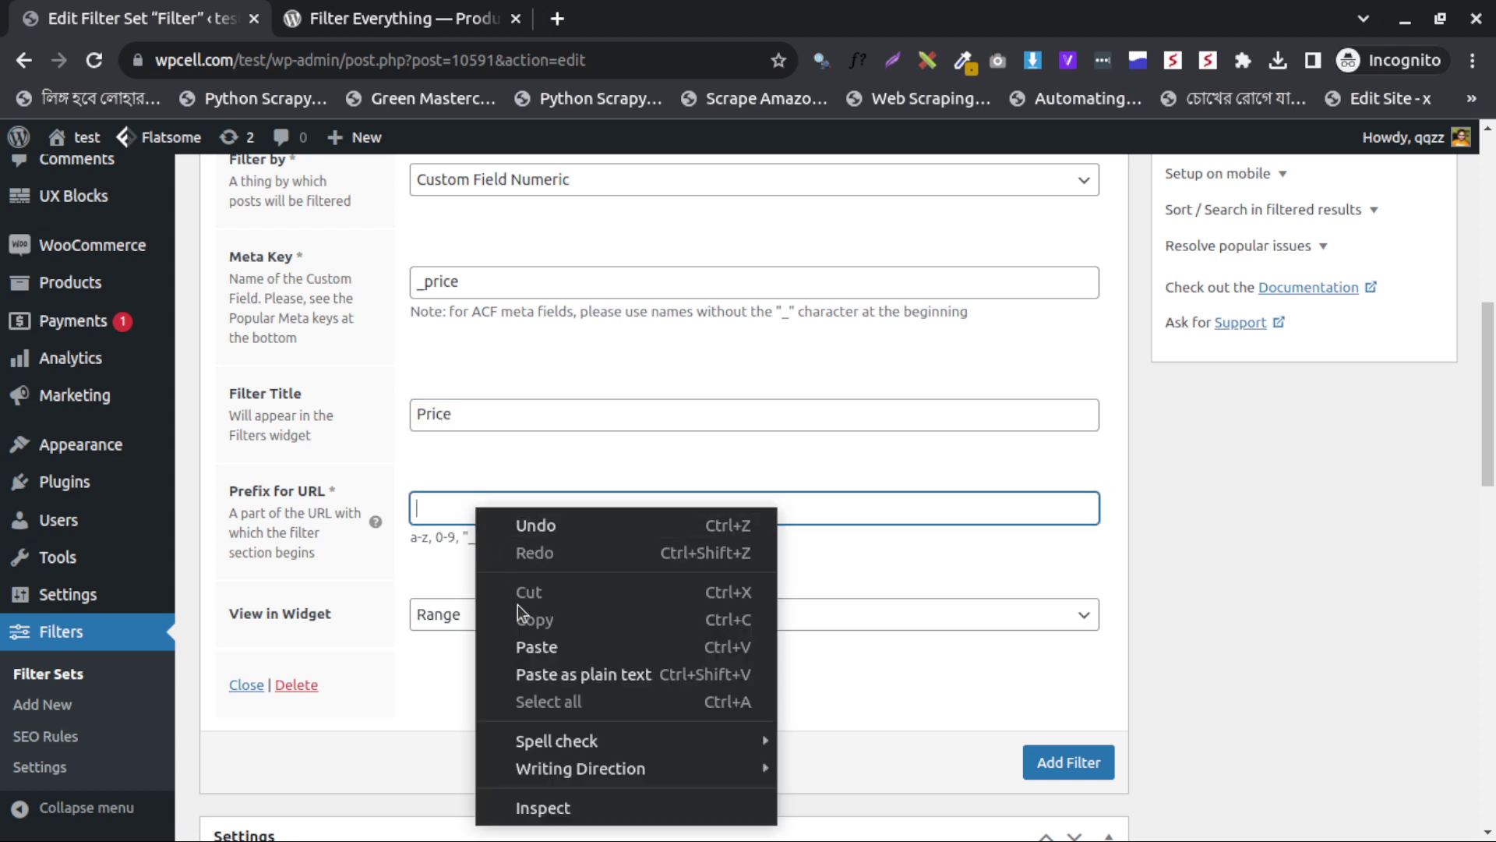
left_click(441, 509)
type("max_price")
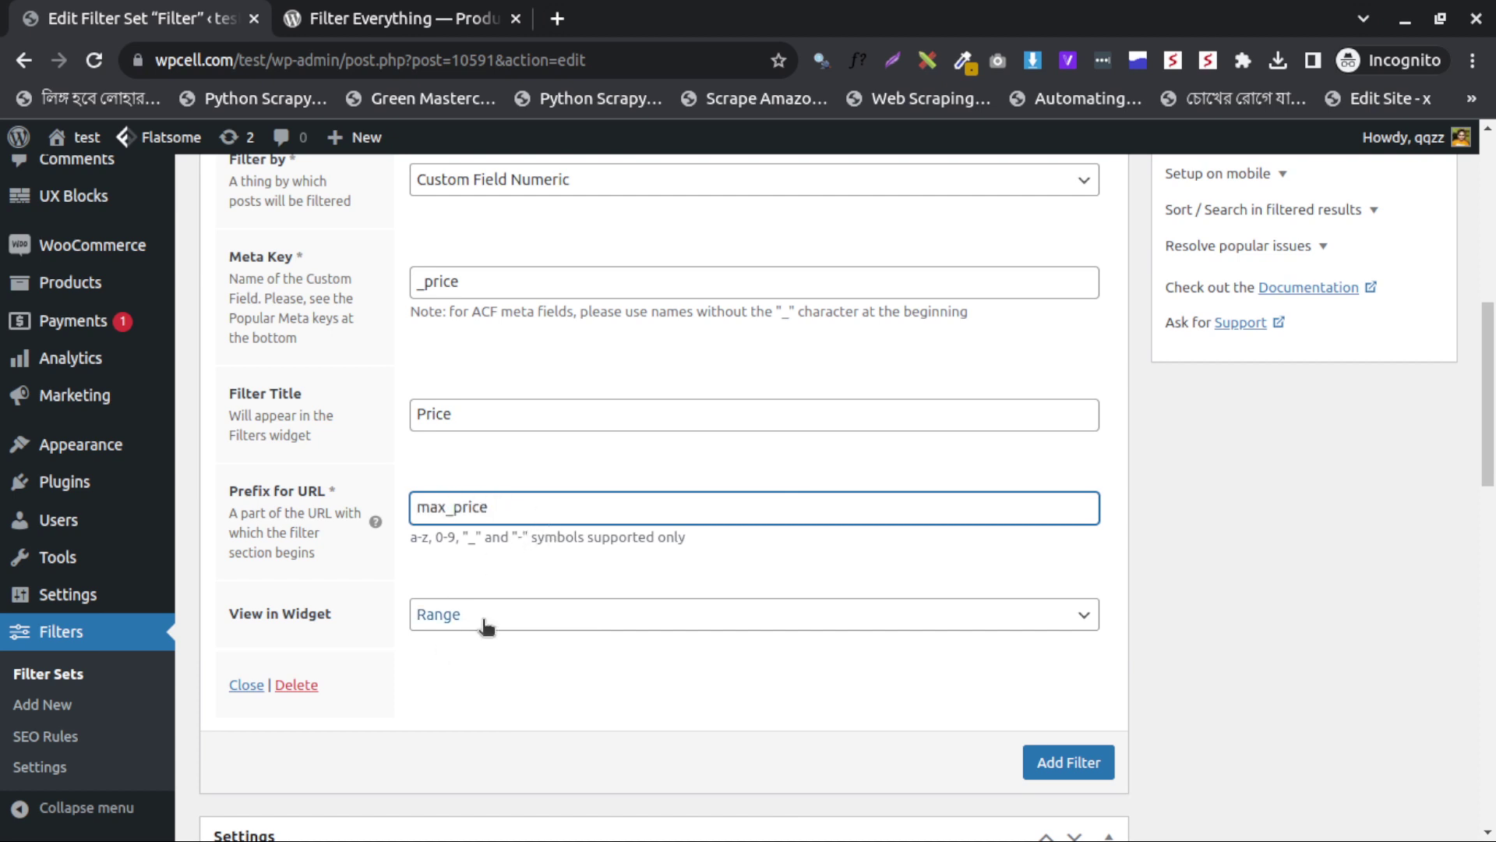
scroll(486, 623, "down", 2)
left_click(473, 487)
left_click(474, 491)
Step: Collapse the Price filter row and update the filter set
scroll(1100, 506, "up", 2)
scroll(1099, 472, "up", 2)
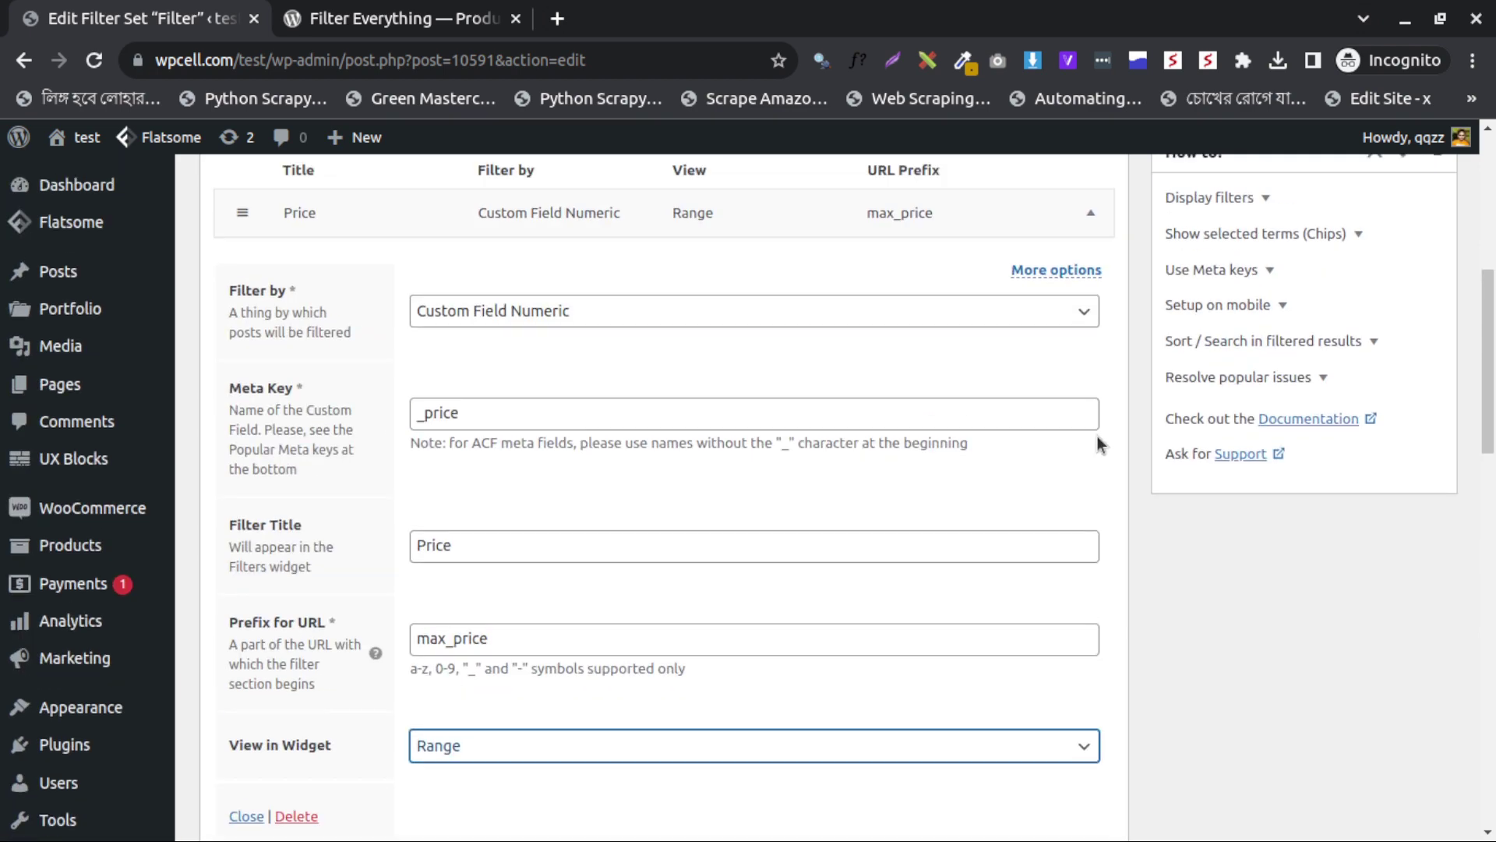
left_click(1058, 270)
scroll(871, 497, "up", 2)
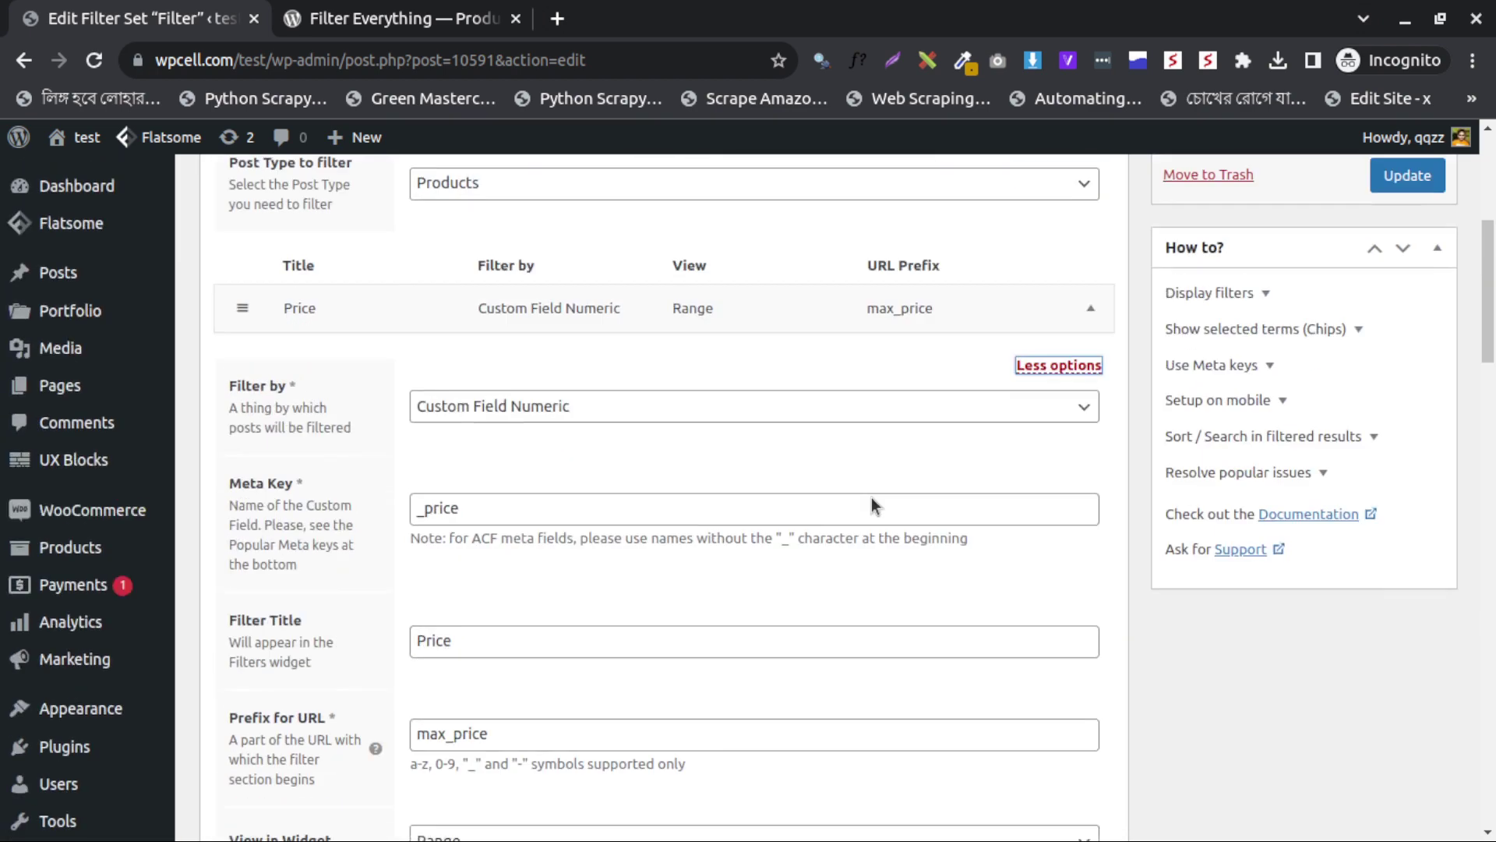
scroll(919, 478, "down", 6)
scroll(461, 498, "down", 4)
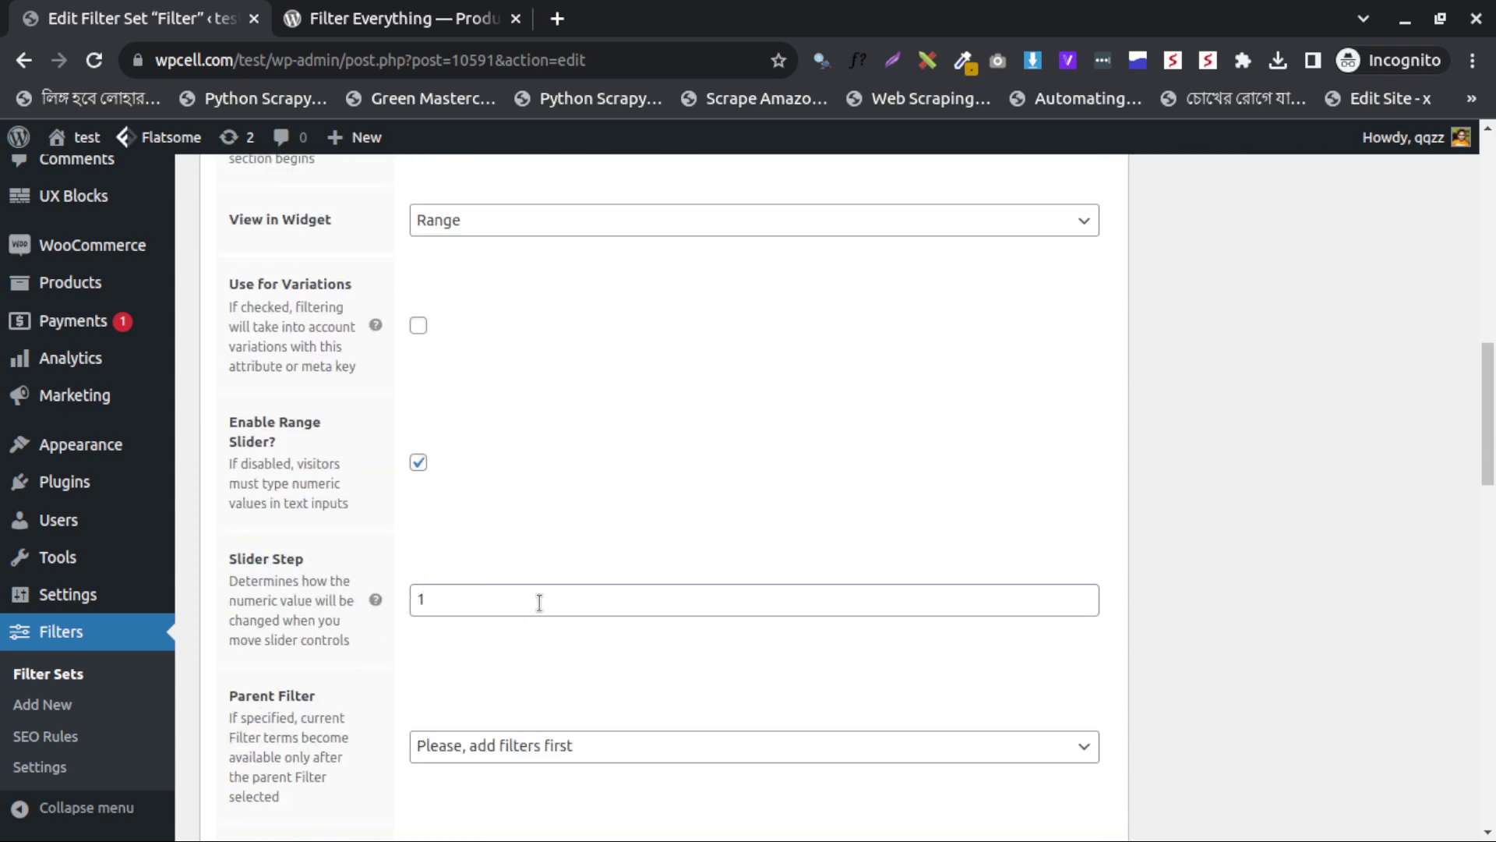
scroll(539, 601, "up", 10)
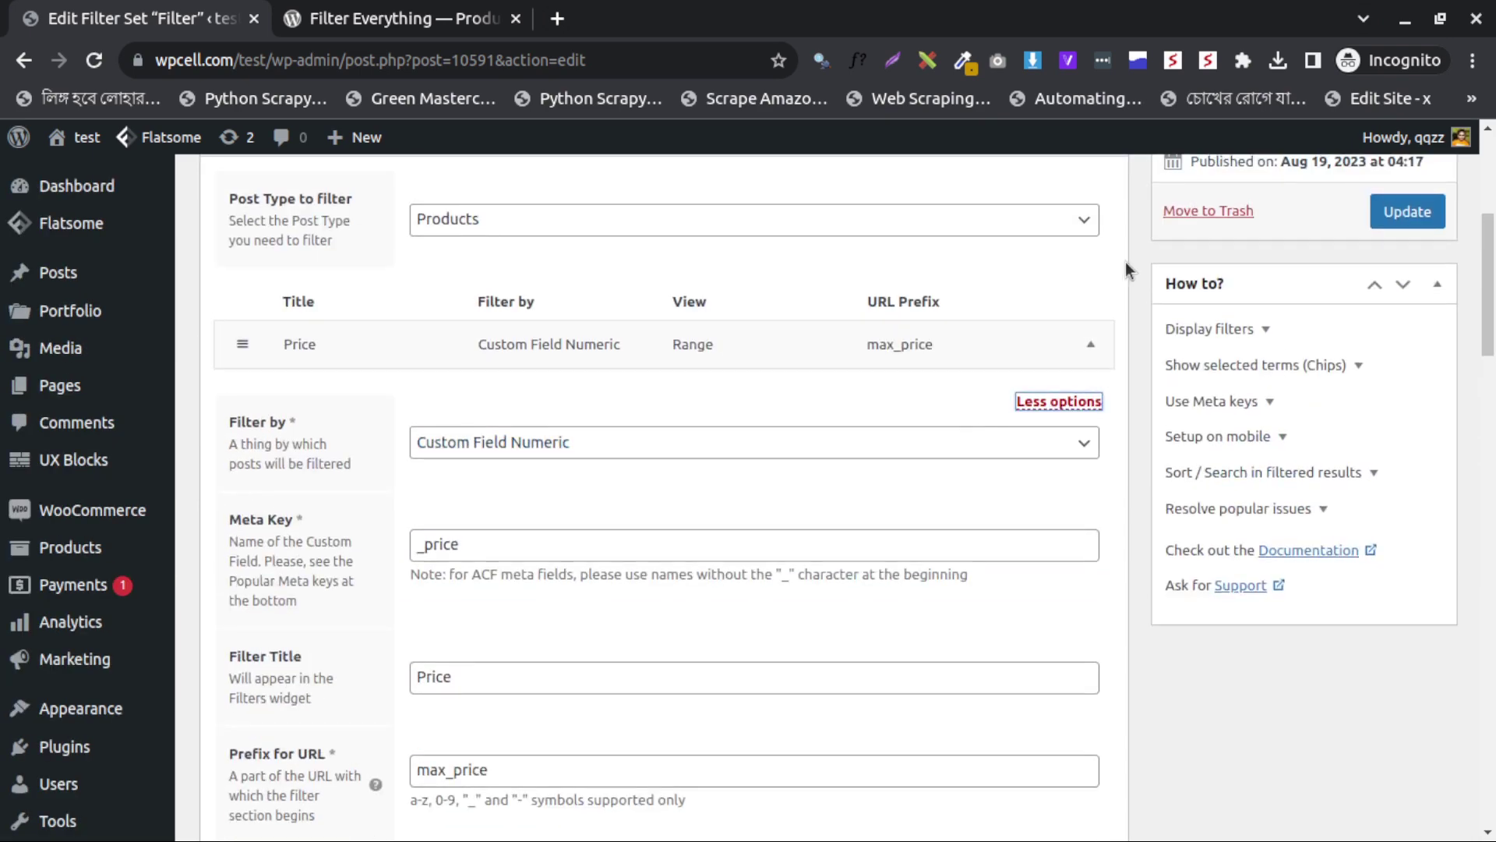
left_click(1091, 344)
left_click(1406, 212)
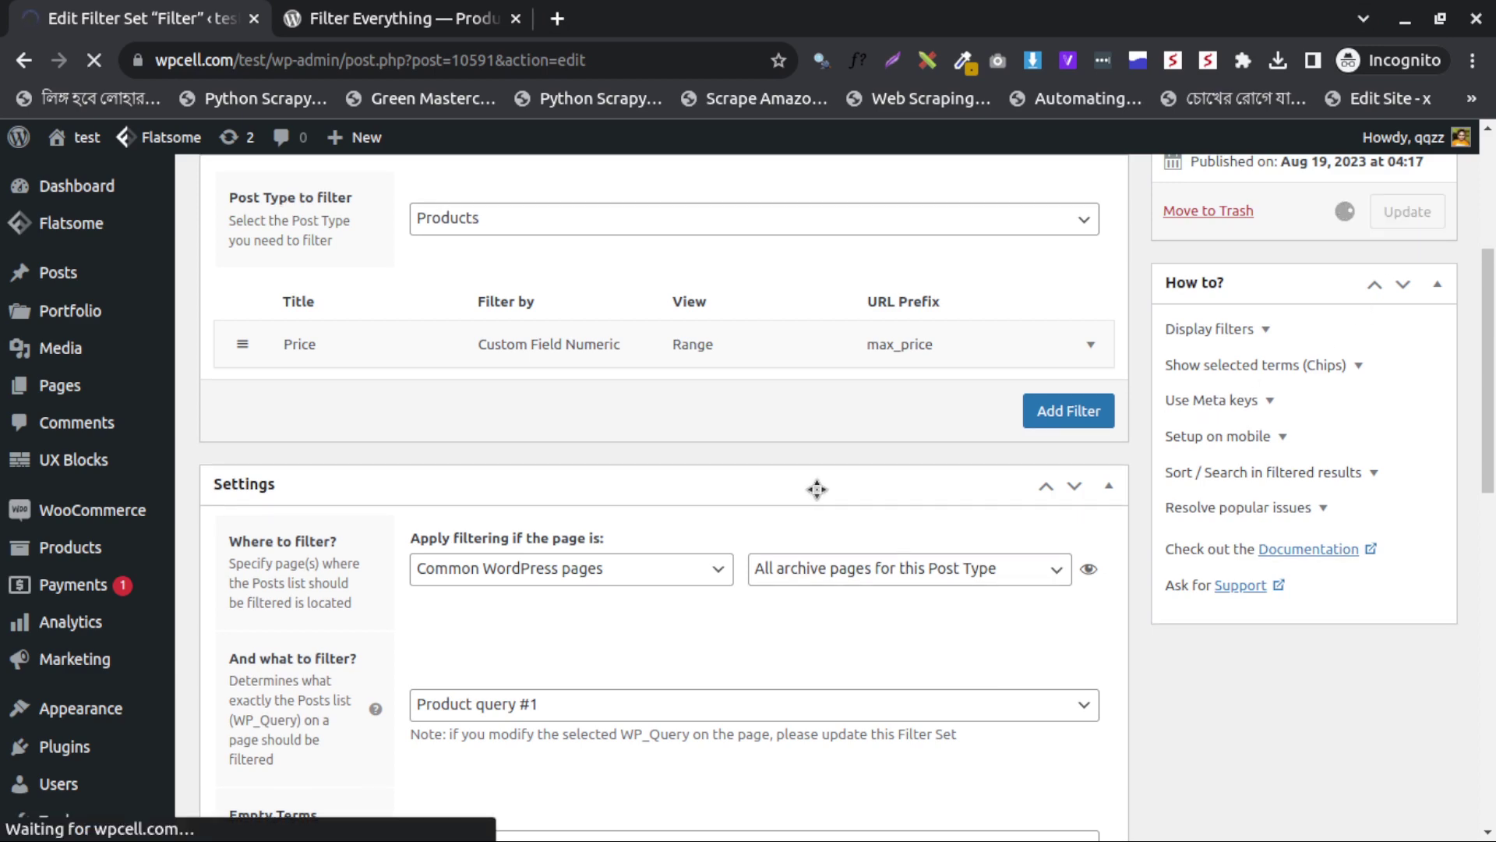
Step: Open Appearance > Widgets in a new browser tab
scroll(753, 466, "down", 4)
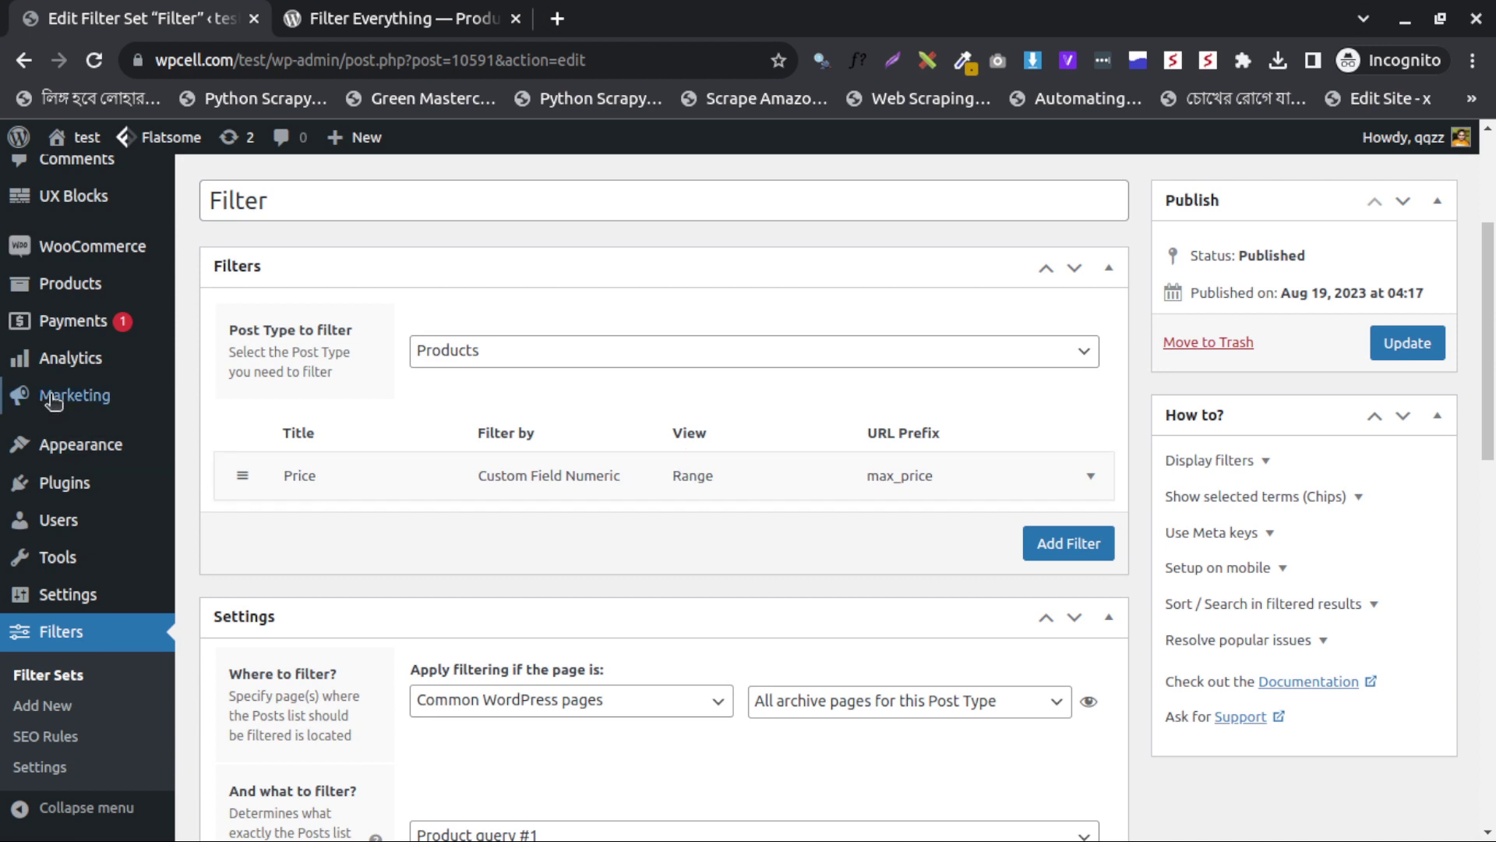
mouse_move(82, 446)
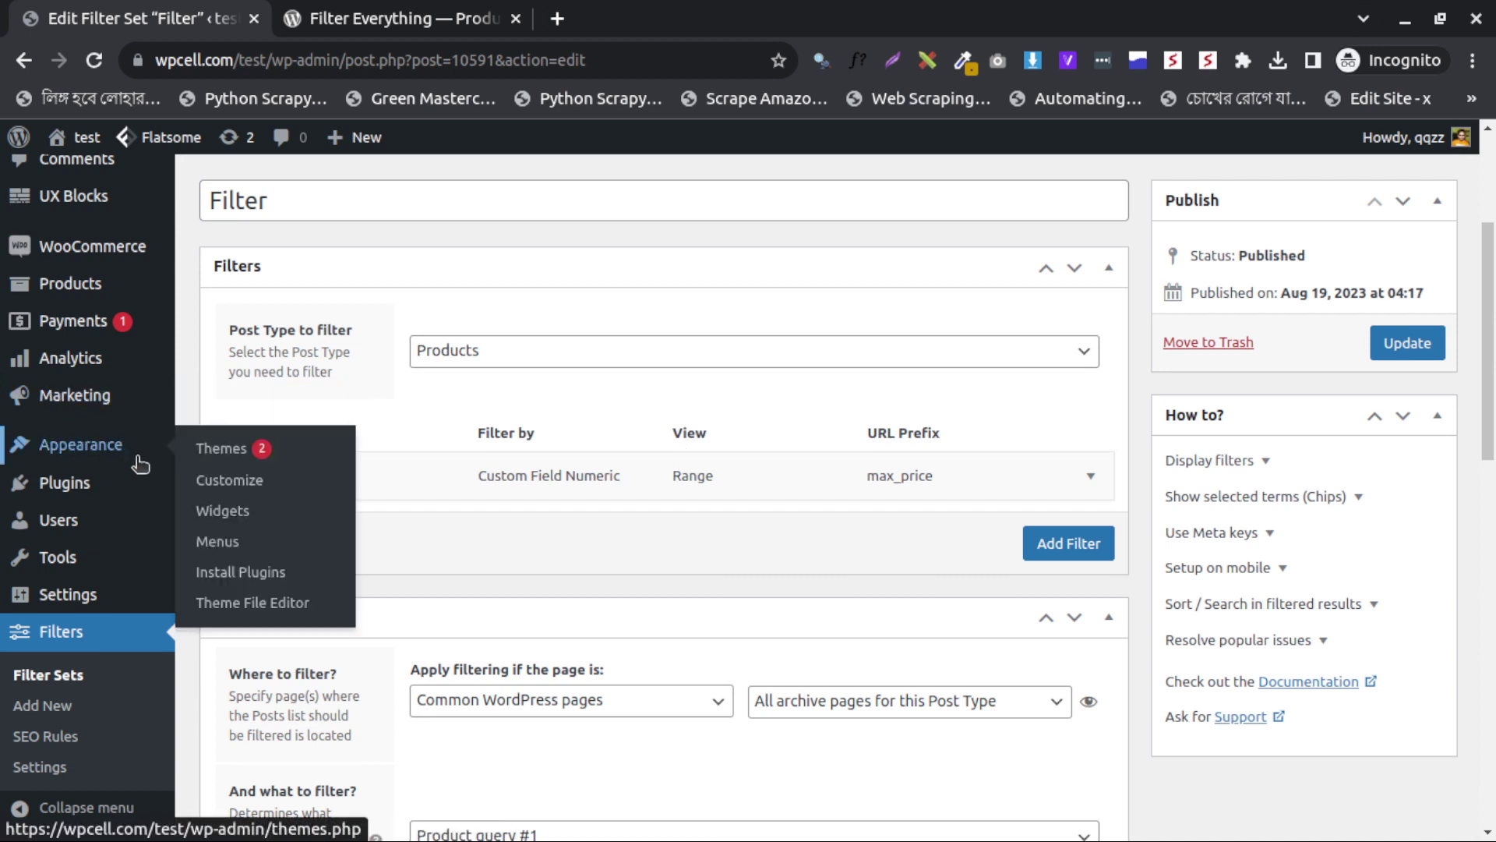
right_click(232, 518)
Step: Go to the new Widgets tab and find the 'Filter Everything' widget
left_click(263, 531)
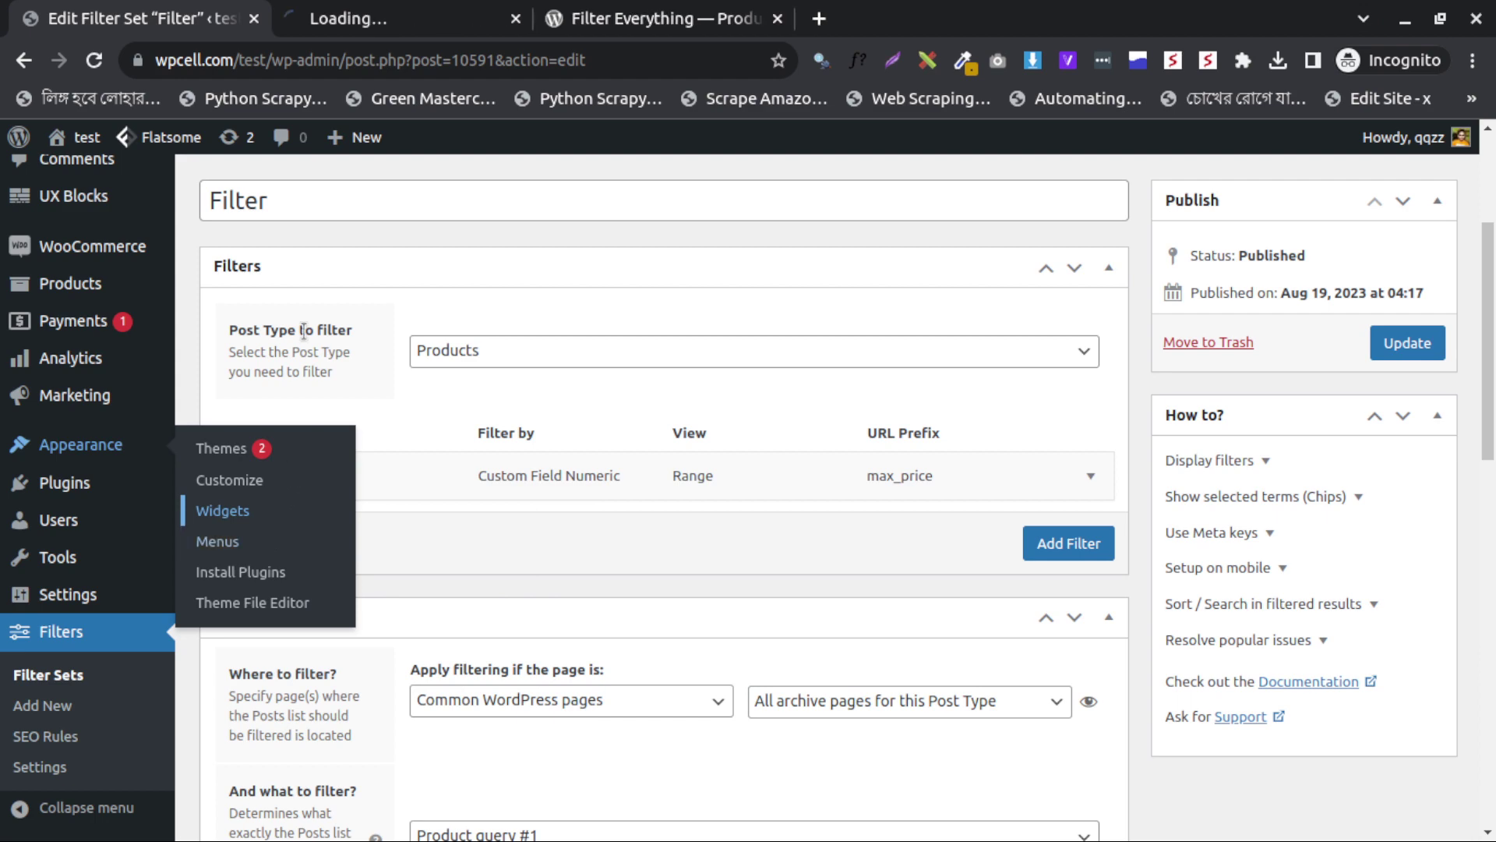
left_click(356, 20)
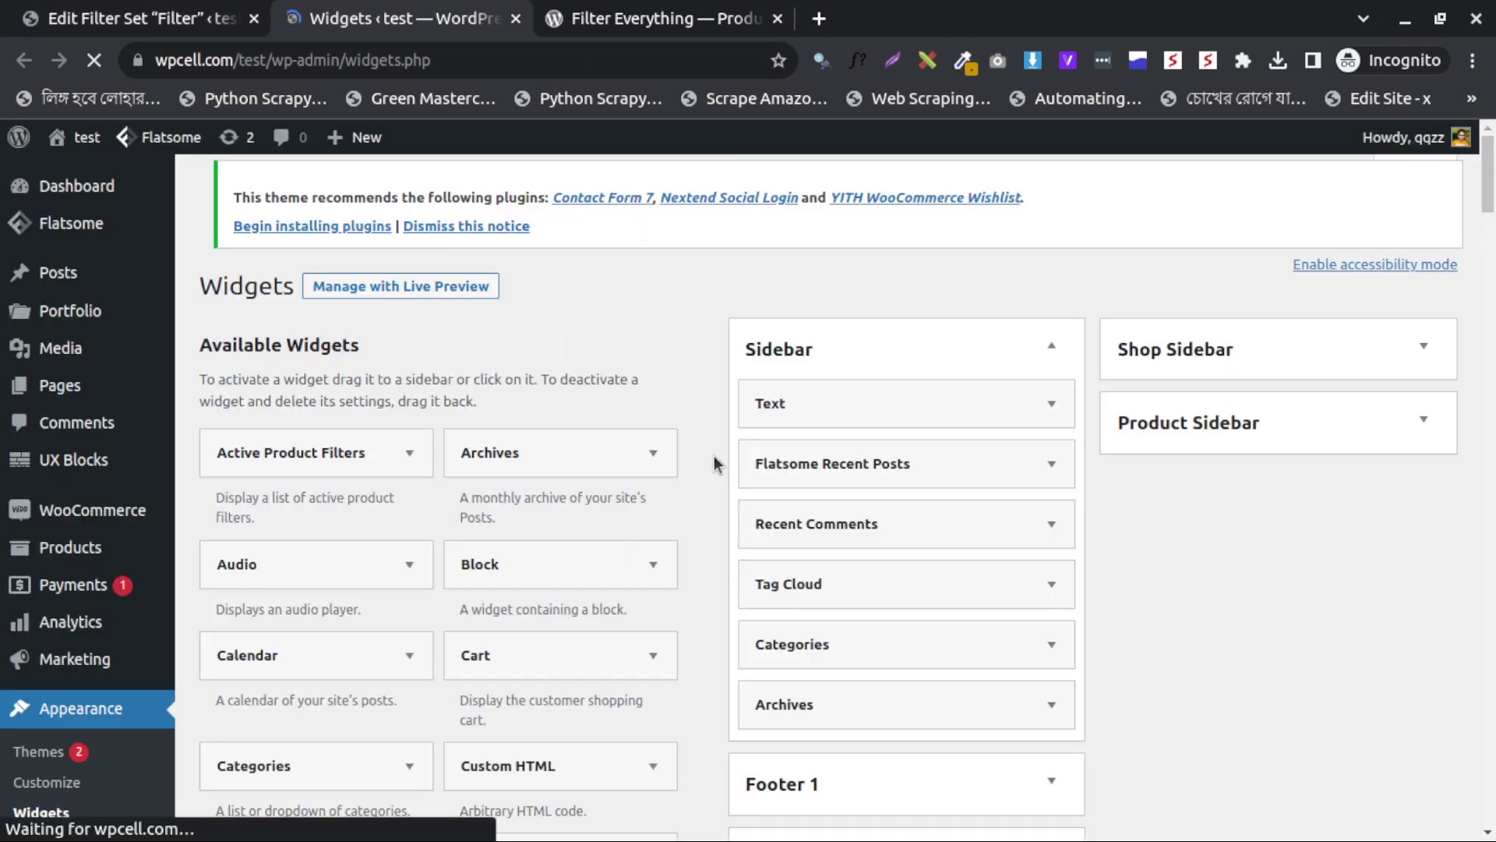
key("ctrl+f")
type("everyt")
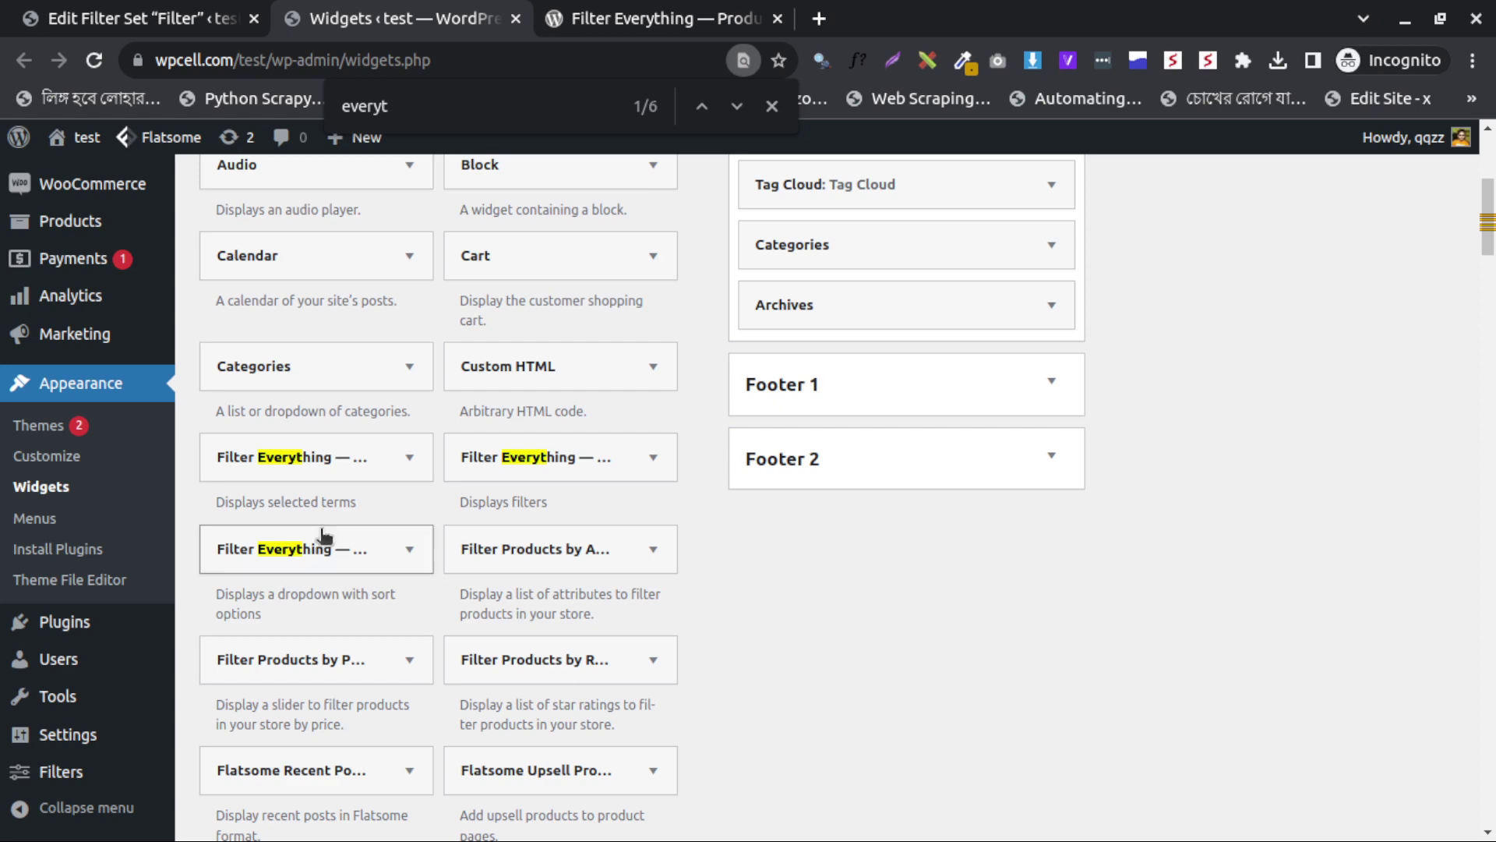
Step: Drag the Filter Everything Filters widget into Shop Sidebar and visit the store
left_click_drag(335, 551, 1250, 441)
scroll(1243, 473, "up", 2)
scroll(1243, 473, "up", 3)
scroll(1344, 493, "down", 6)
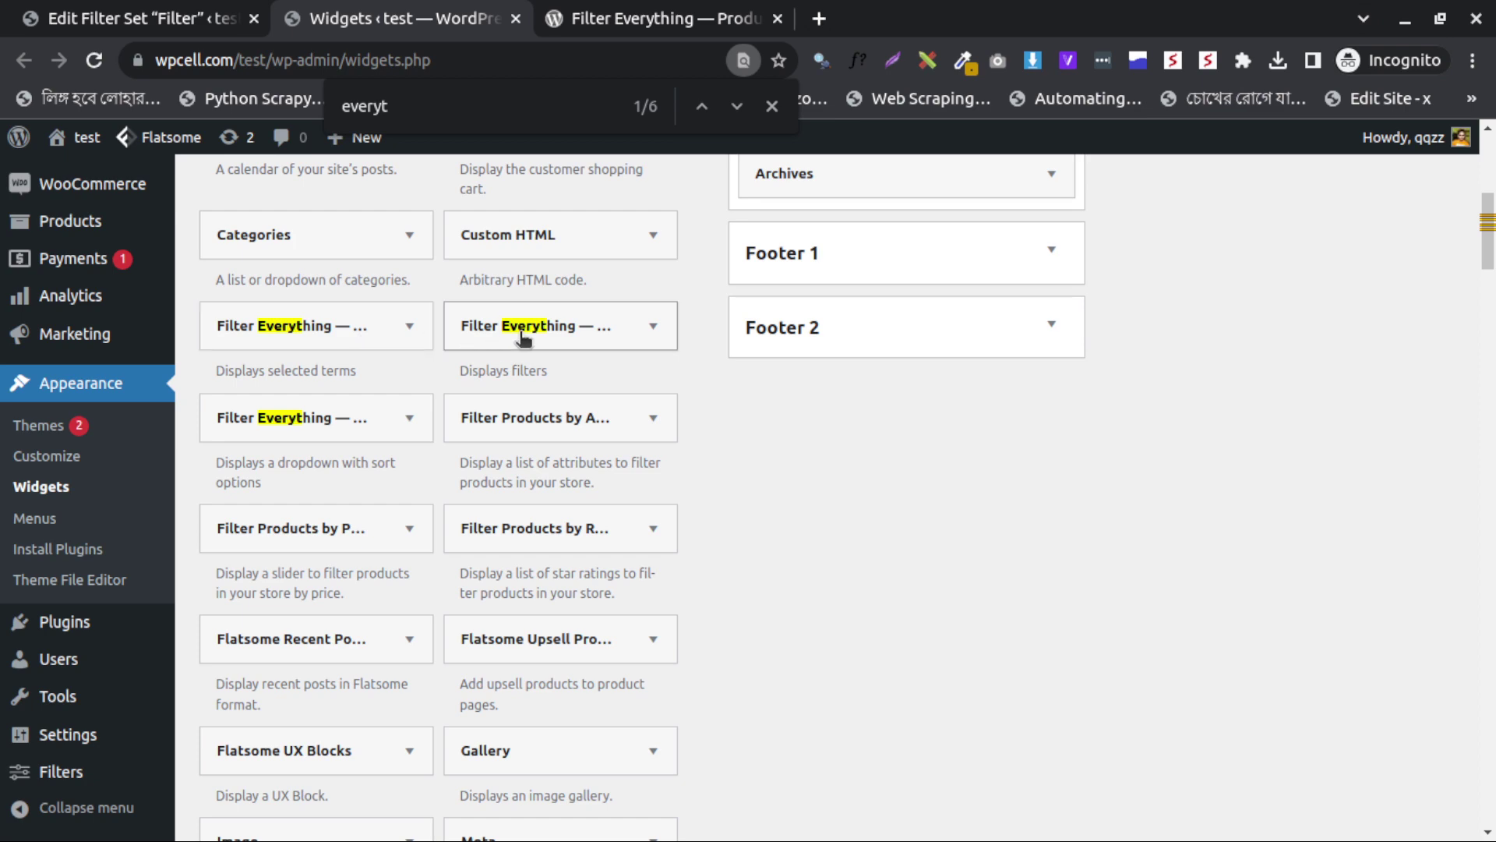
left_click_drag(518, 341, 1286, 294)
scroll(1270, 434, "up", 4)
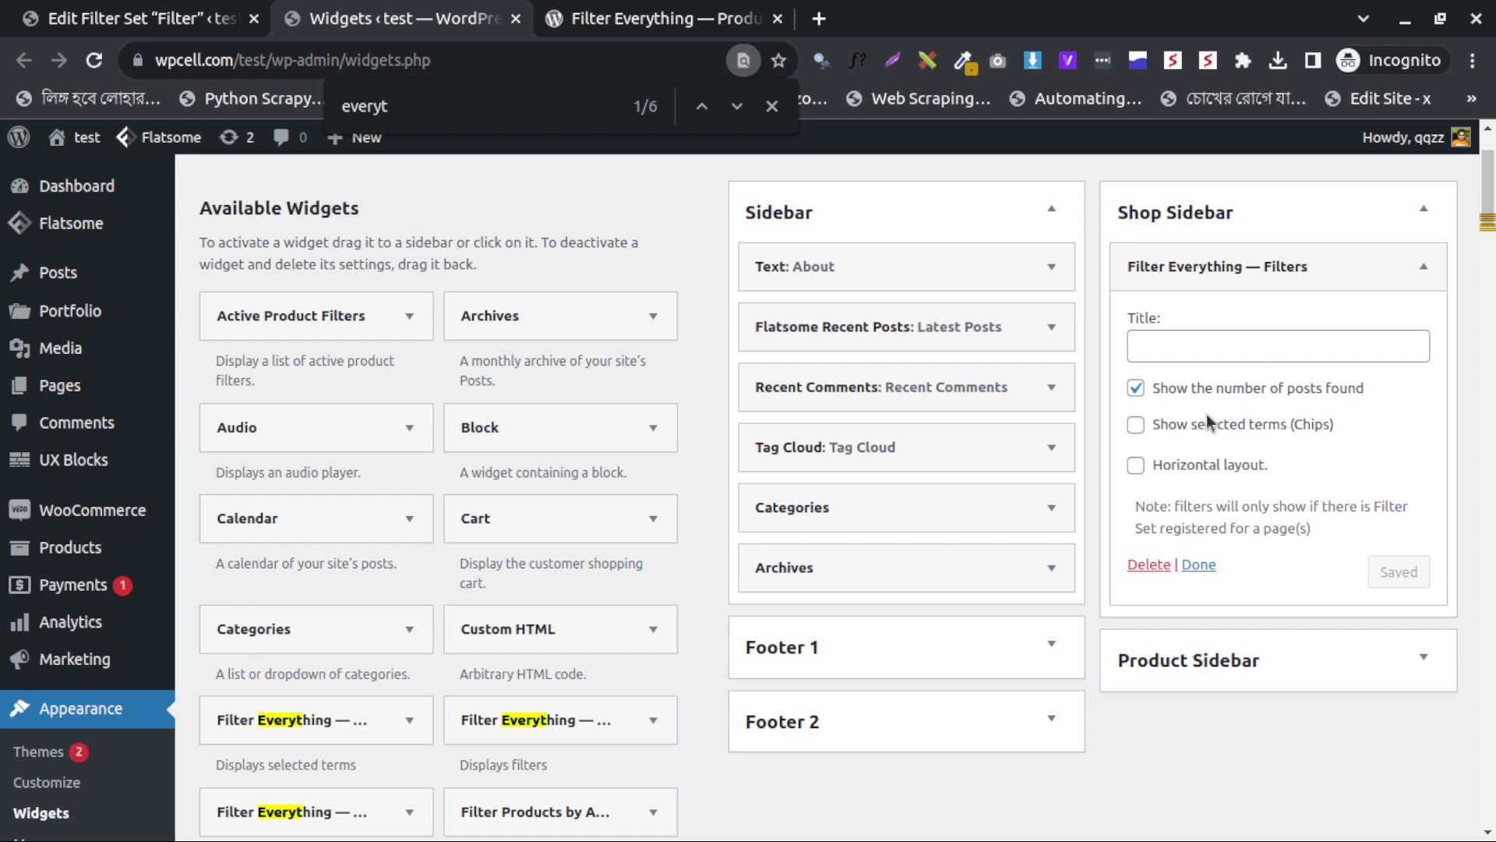
mouse_move(78, 137)
left_click(93, 209)
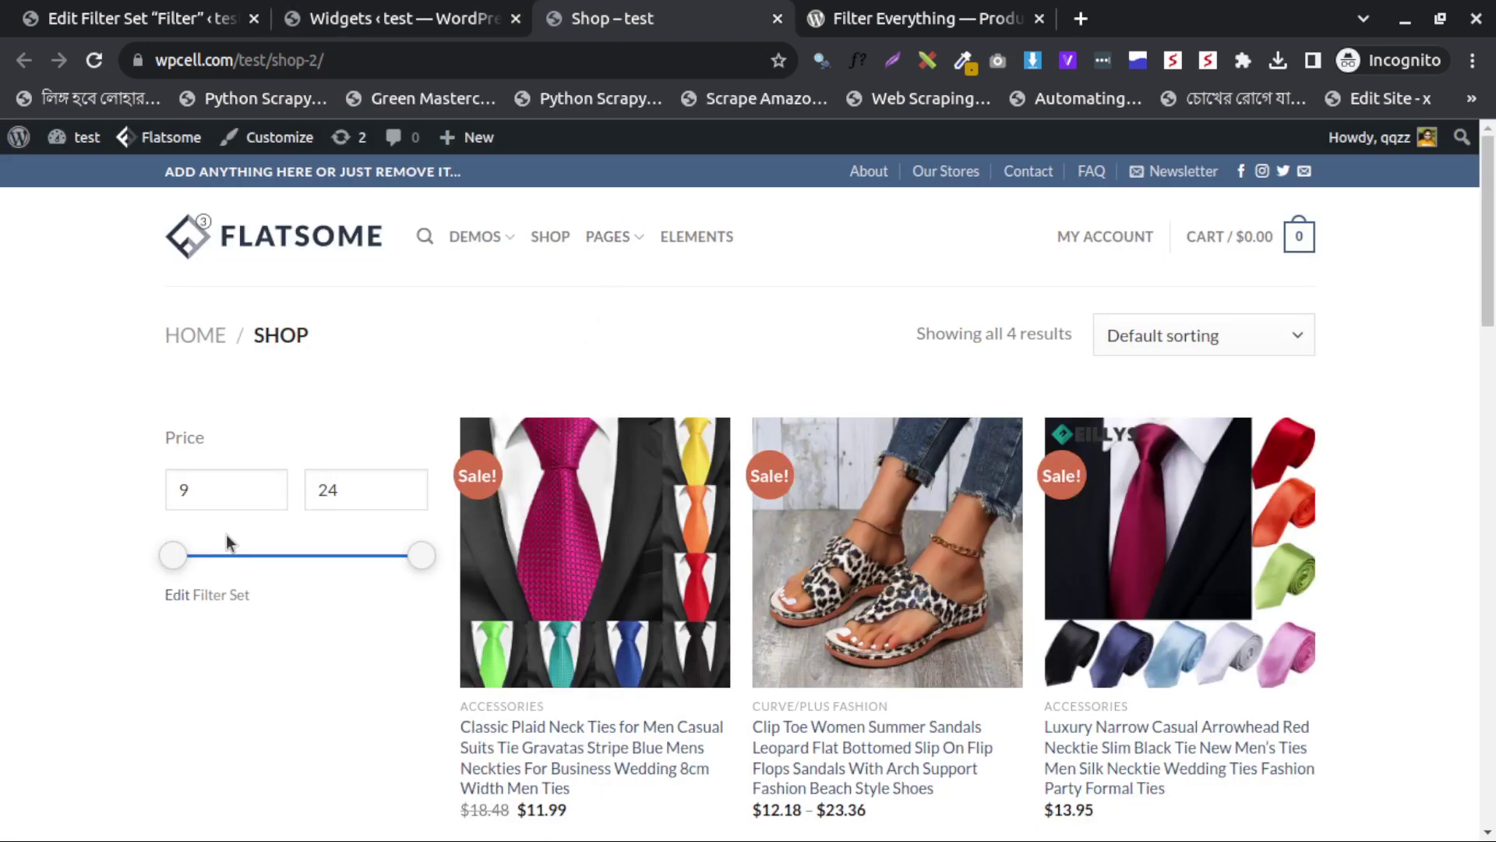
Step: Try the shop's Price minimum and maximum fields, then close the Widgets tab
left_click(219, 502)
left_click(335, 499)
scroll(343, 511, "down", 2)
scroll(322, 508, "up", 2)
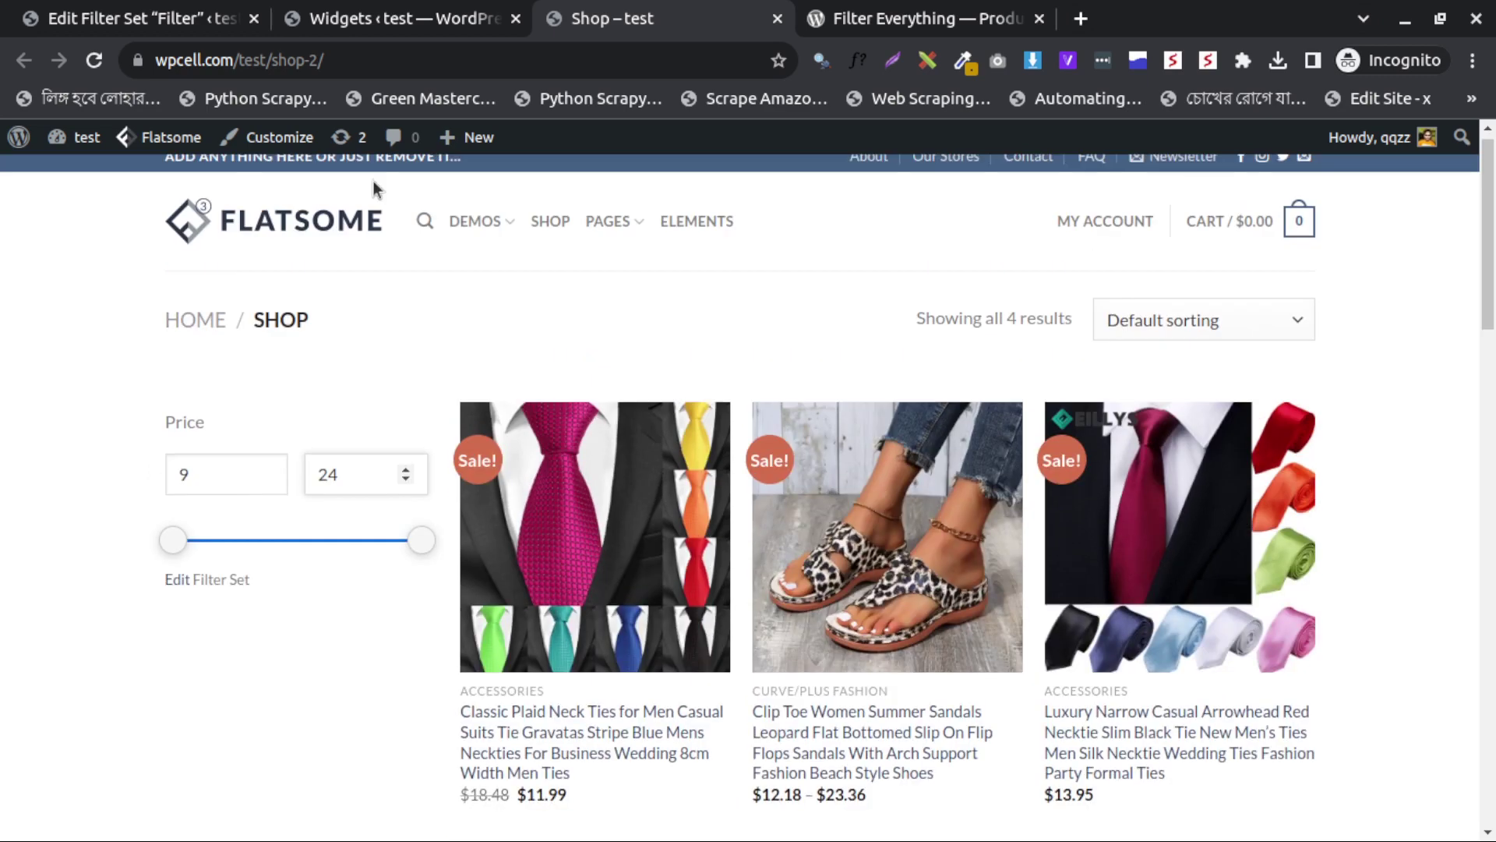
left_click(372, 18)
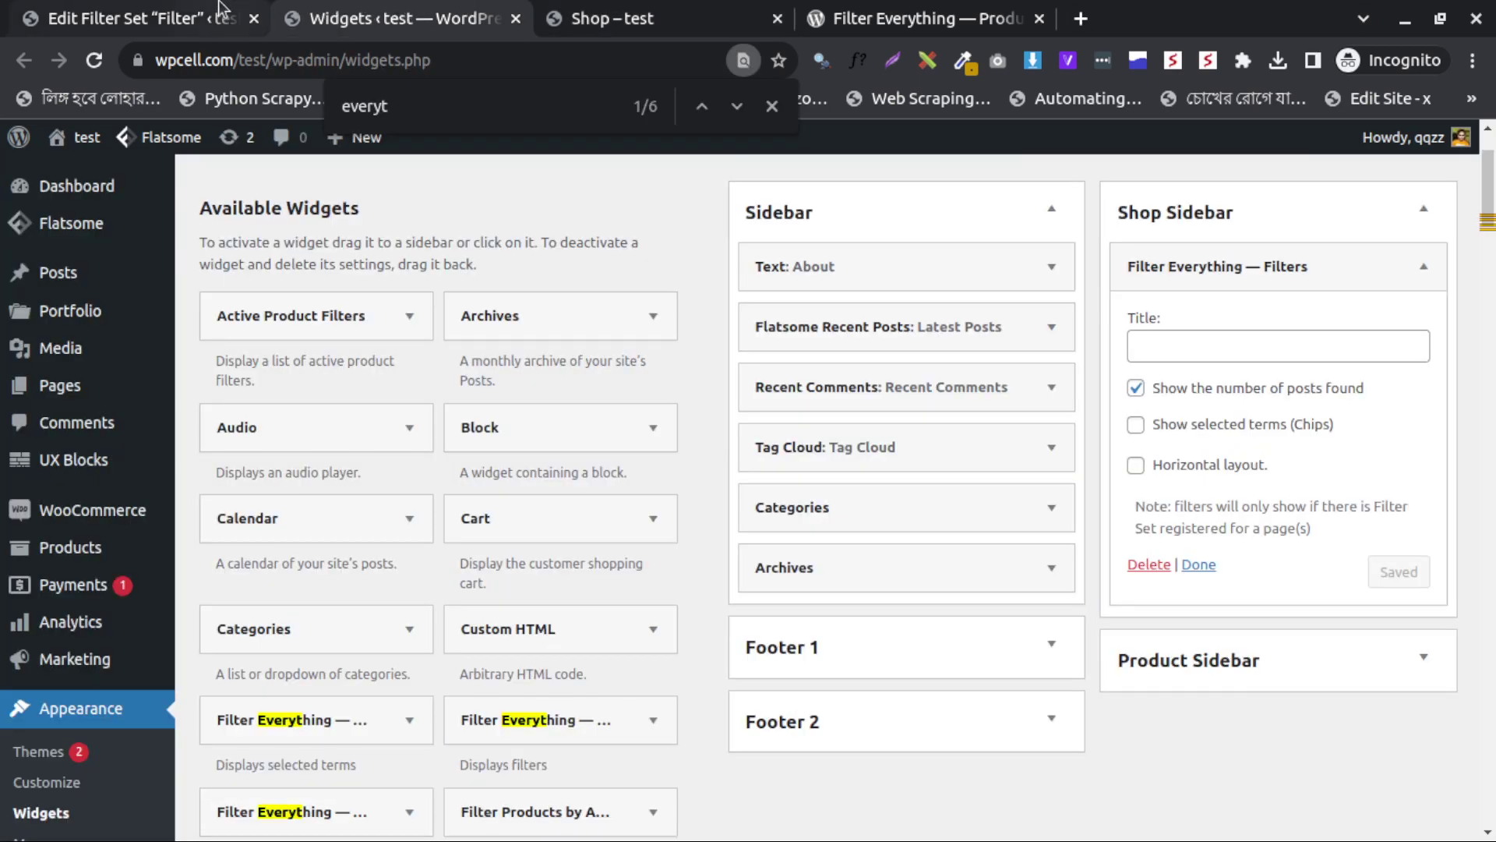
key("ctrl+w")
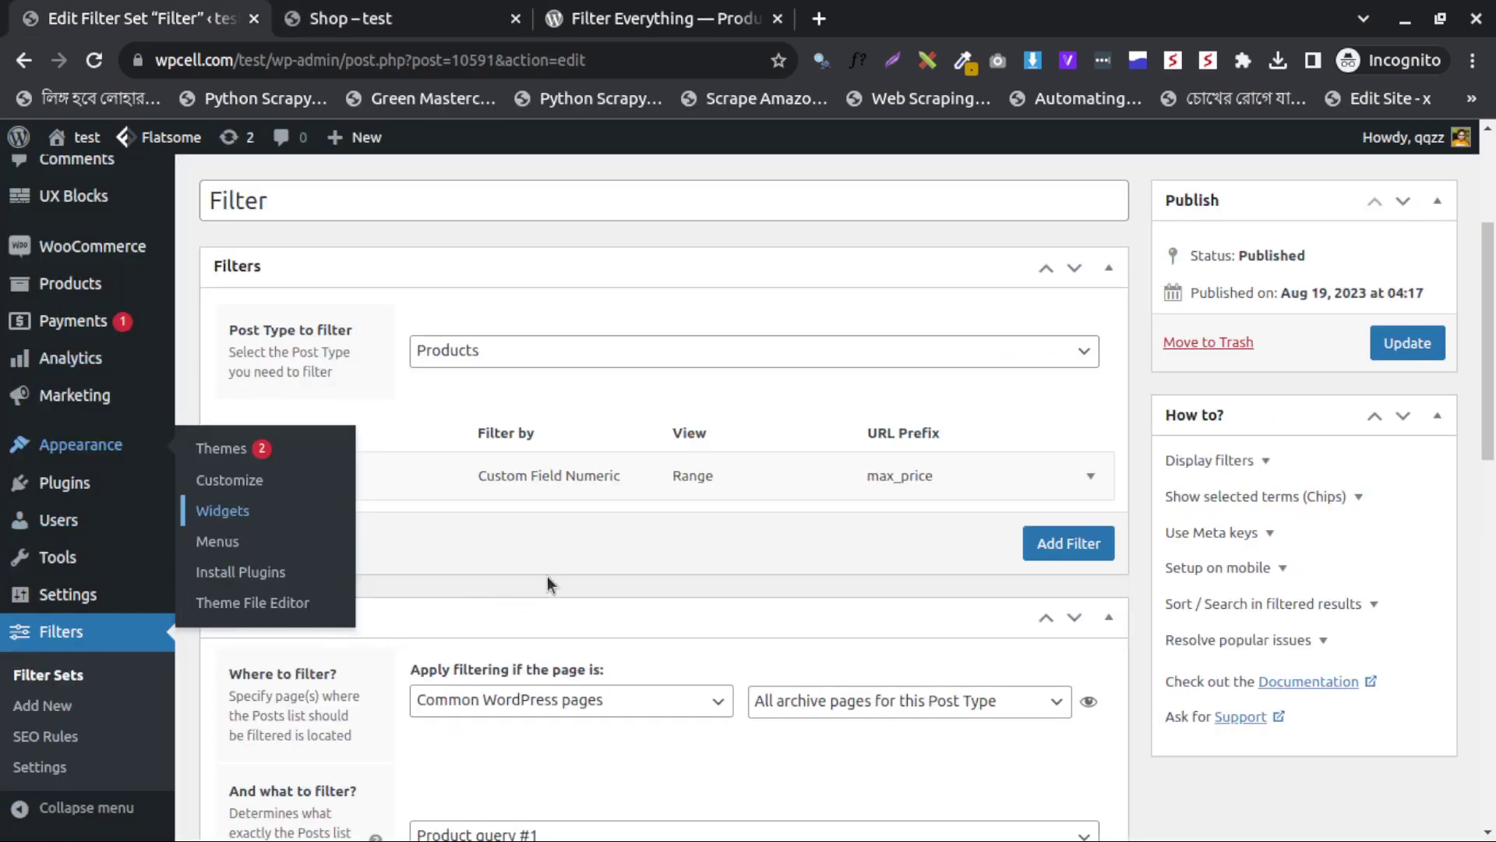
Step: Add a new filter whose source is Product Shoe Size
left_click(1047, 544)
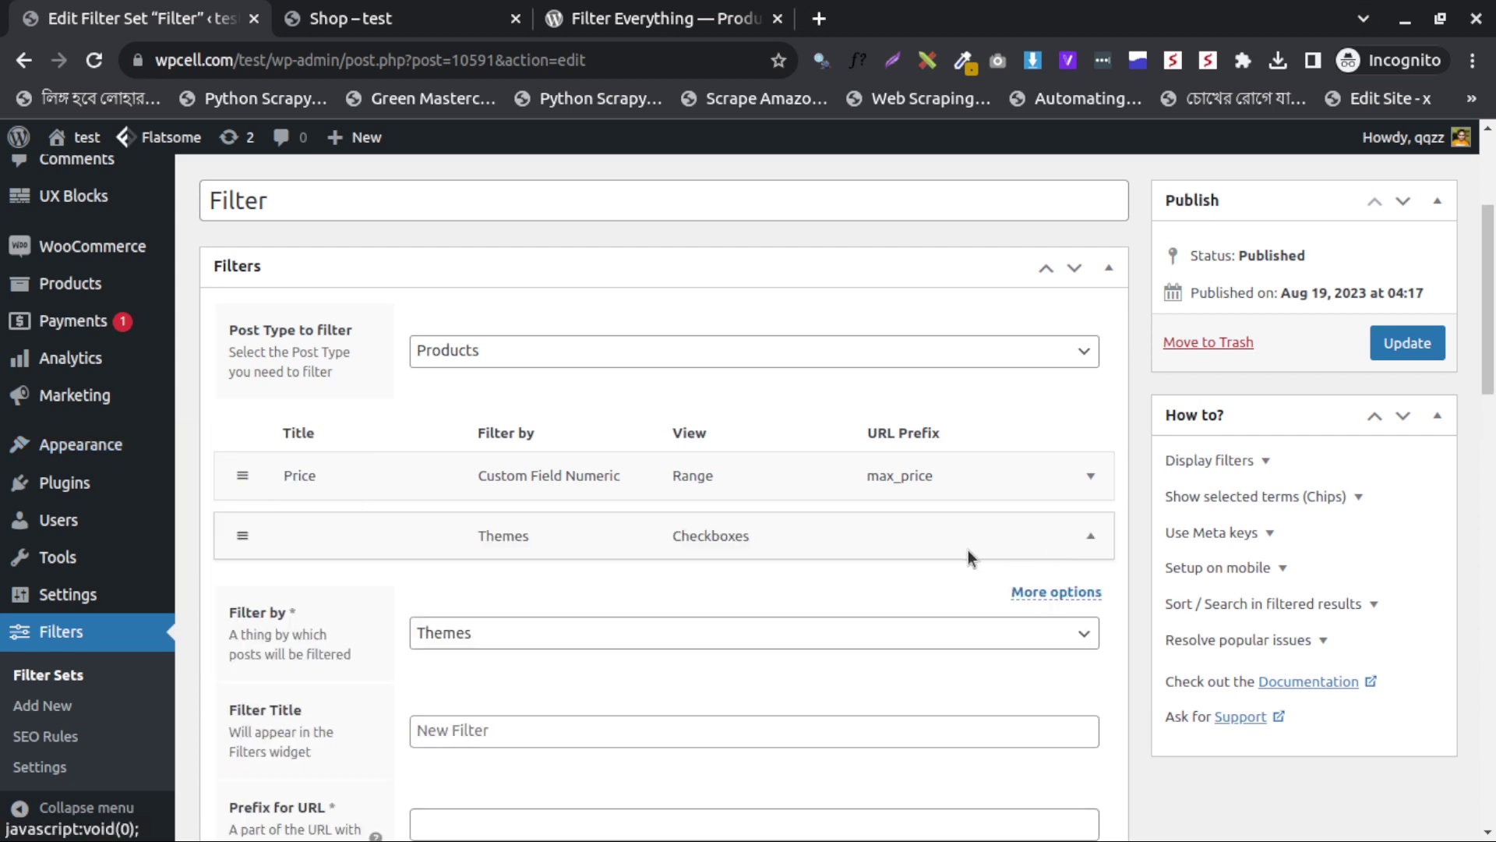
scroll(669, 553, "down", 3)
left_click(491, 515)
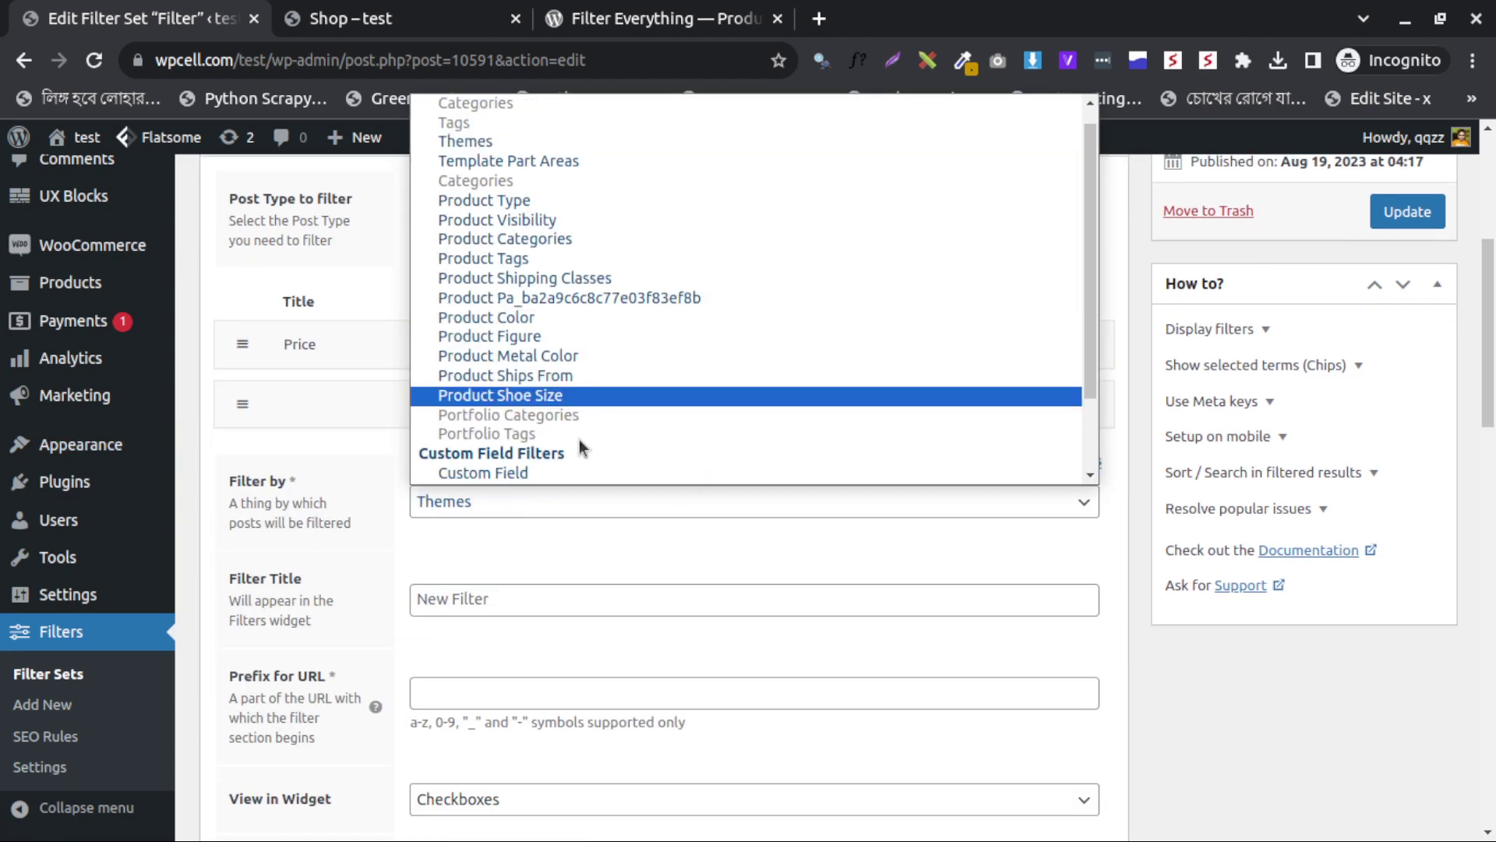
scroll(577, 438, "down", 2)
scroll(592, 407, "up", 2)
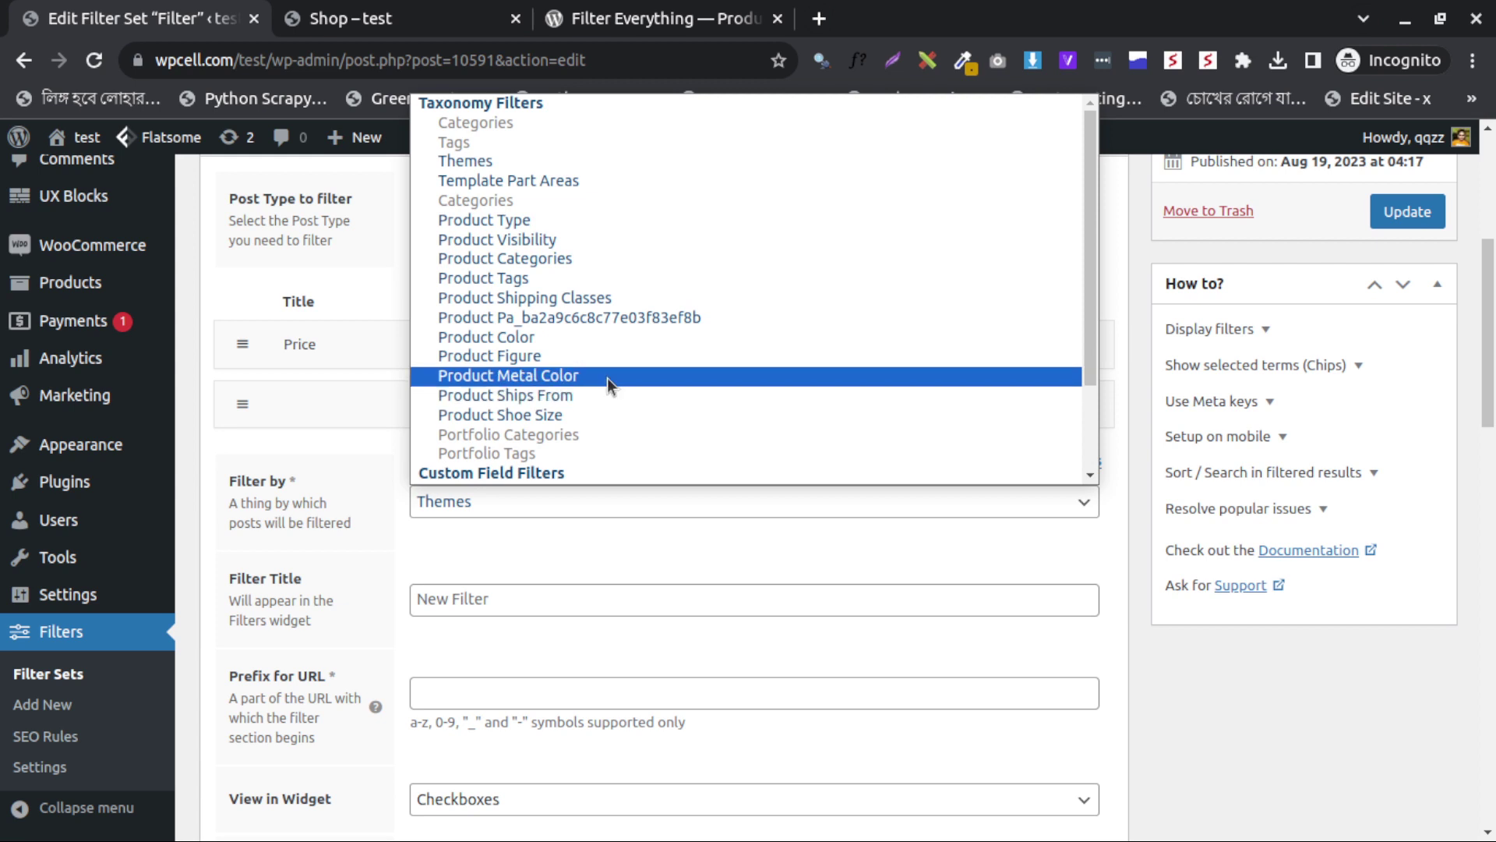
left_click(605, 337)
scroll(494, 518, "down", 2)
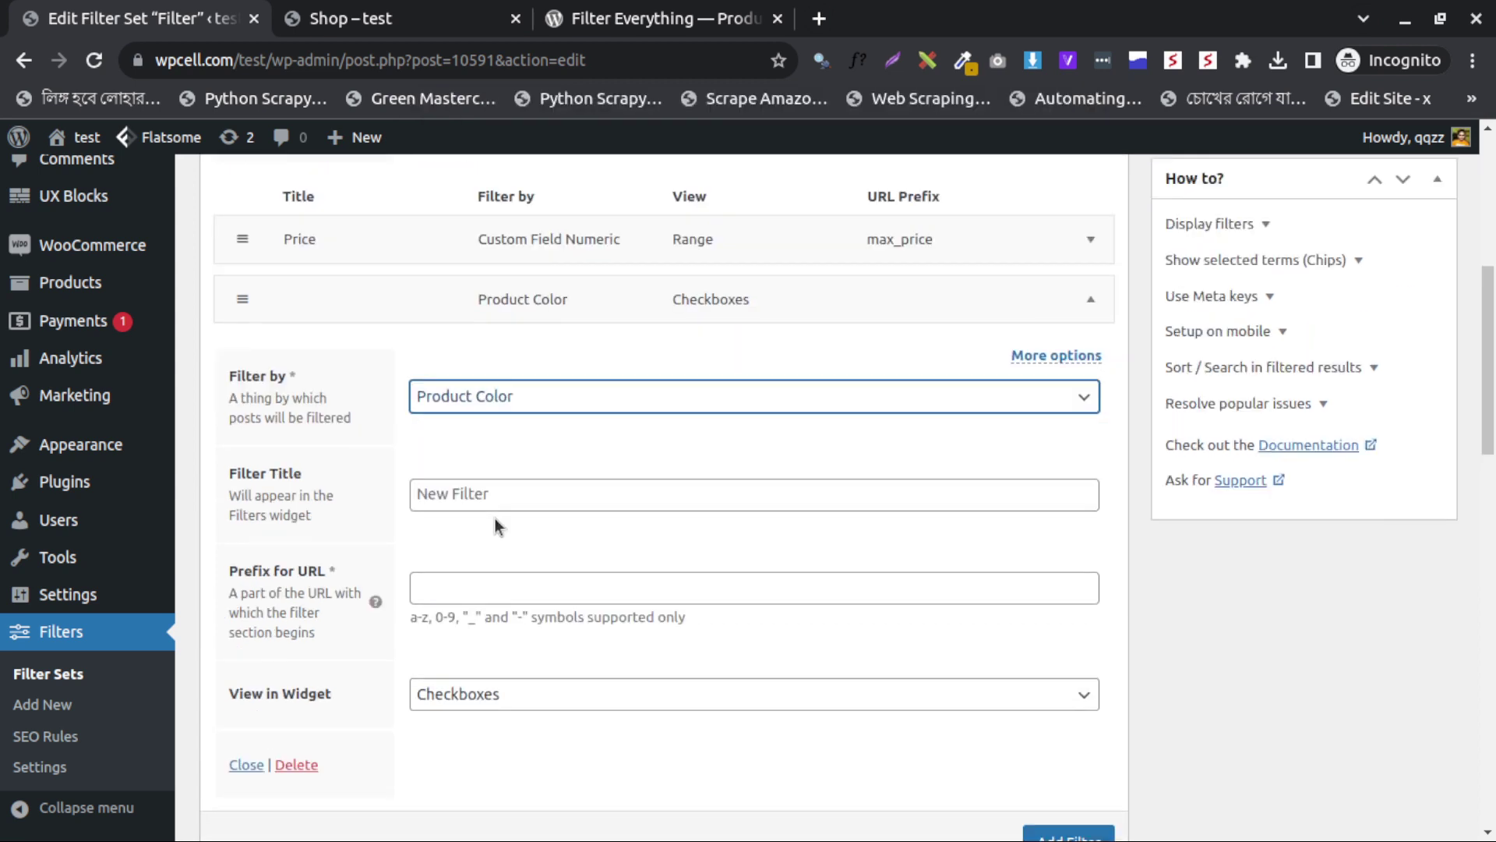
left_click(528, 374)
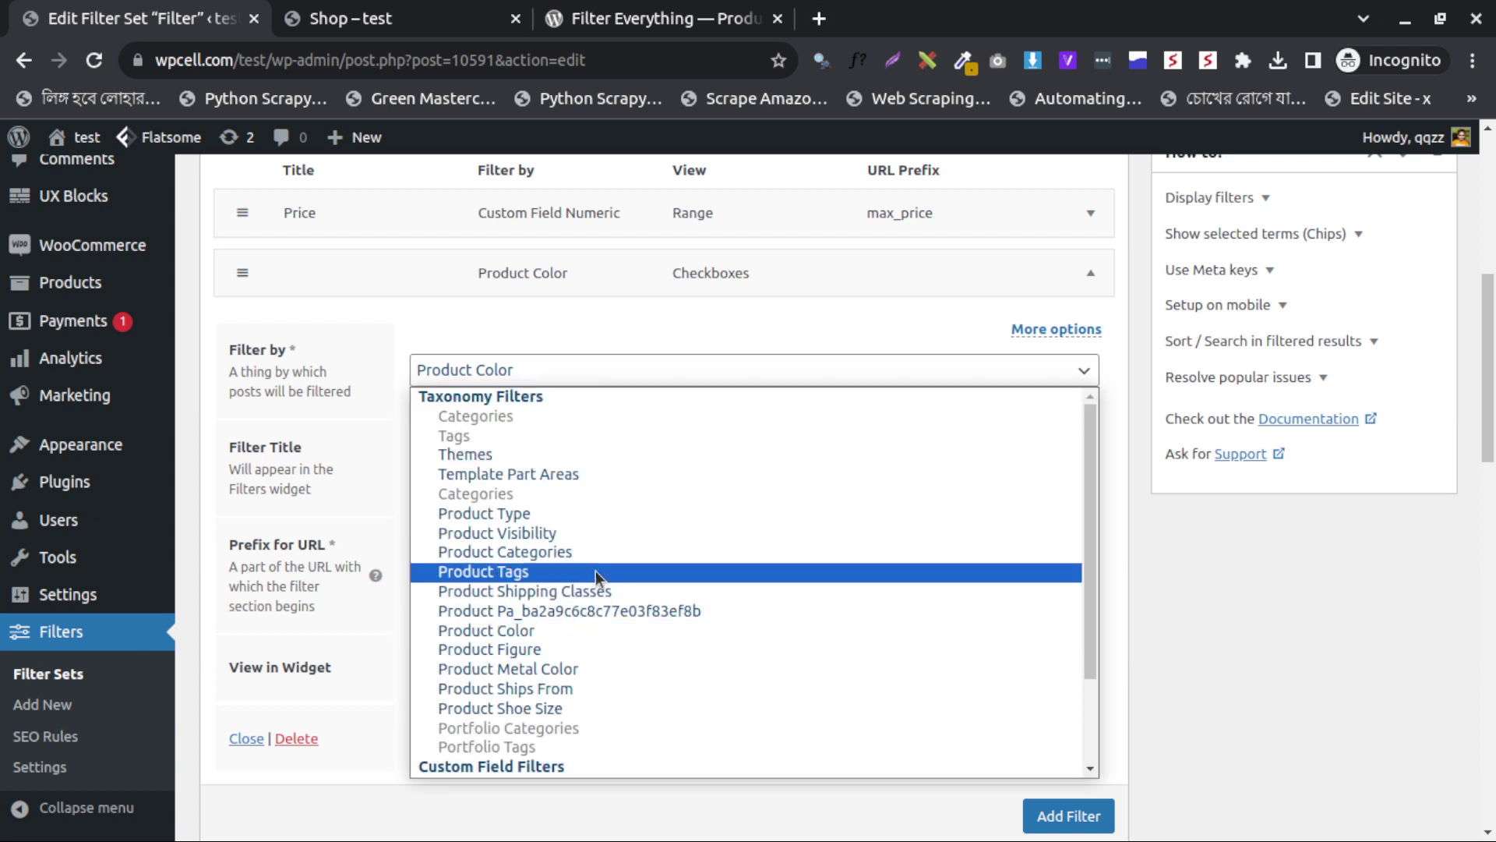
scroll(580, 615, "down", 2)
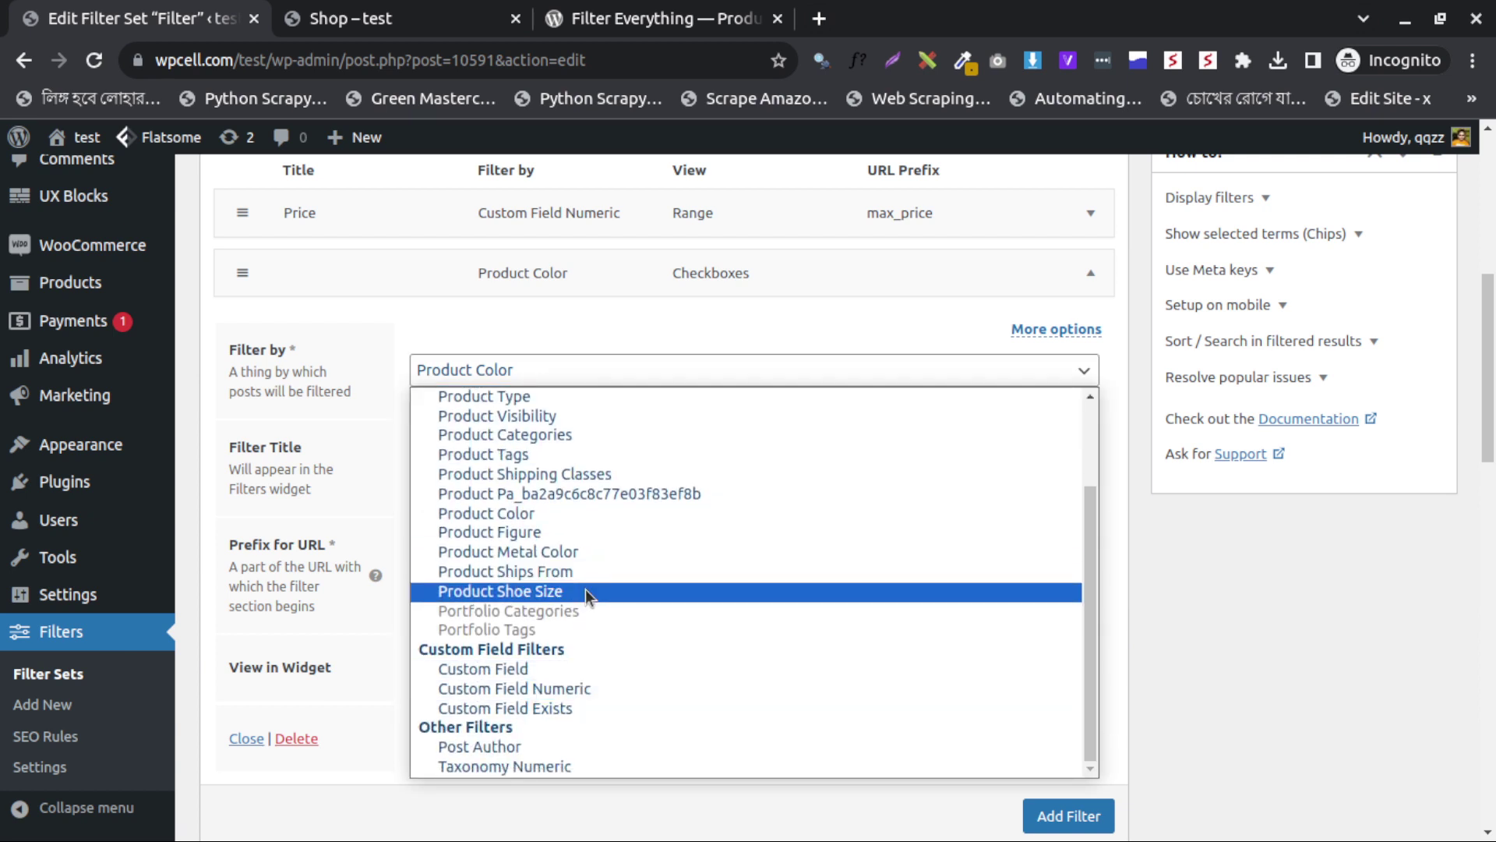
left_click(586, 591)
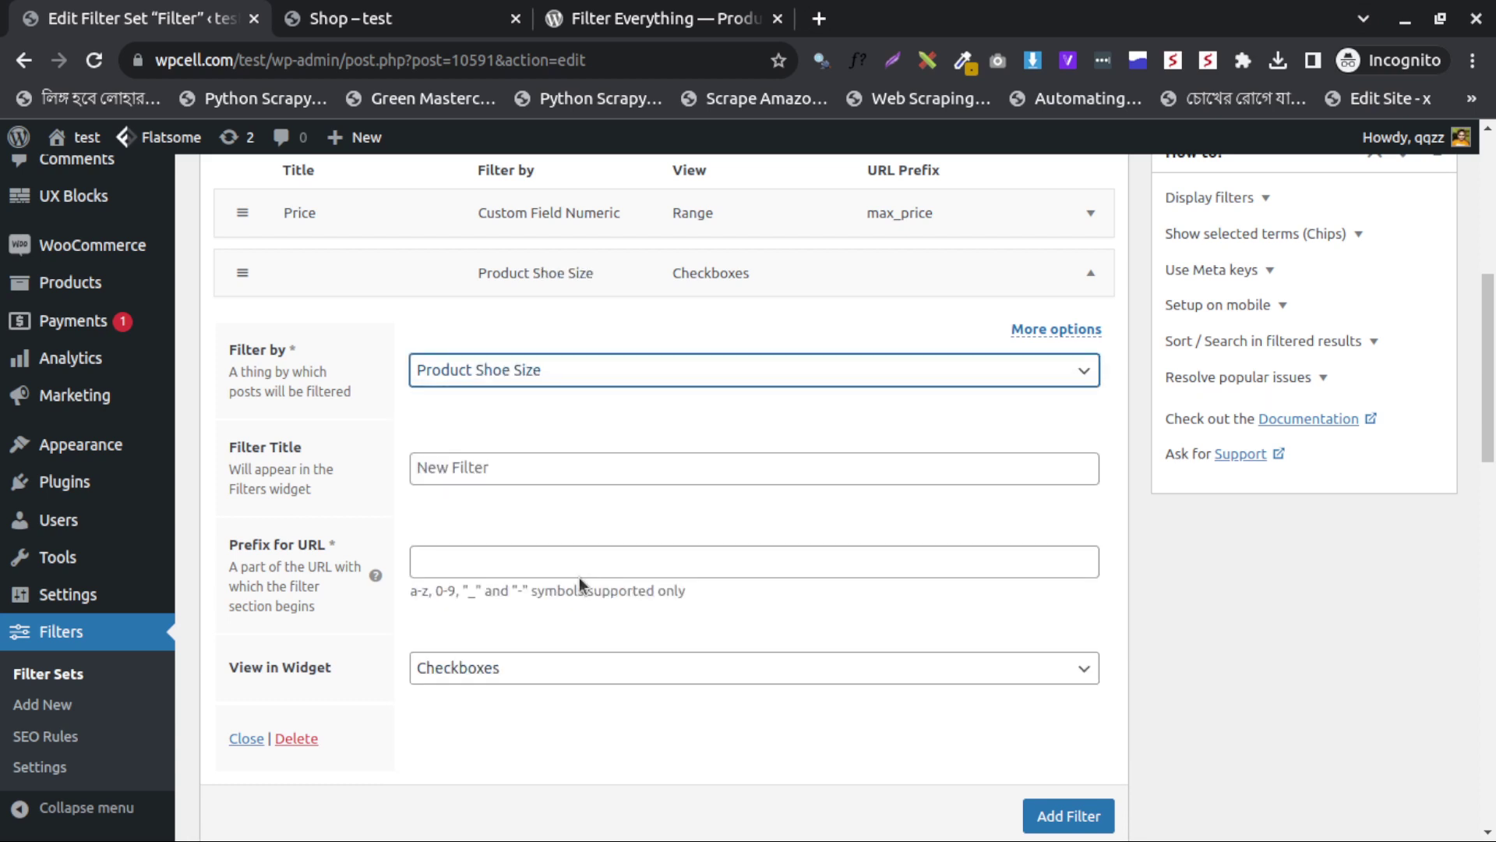
Step: Title it Shoe Size with URL prefix shoes-size, keeping the Checkboxes view
left_click(516, 471)
type("Shoe")
key("ctrl+a")
type("Shoe")
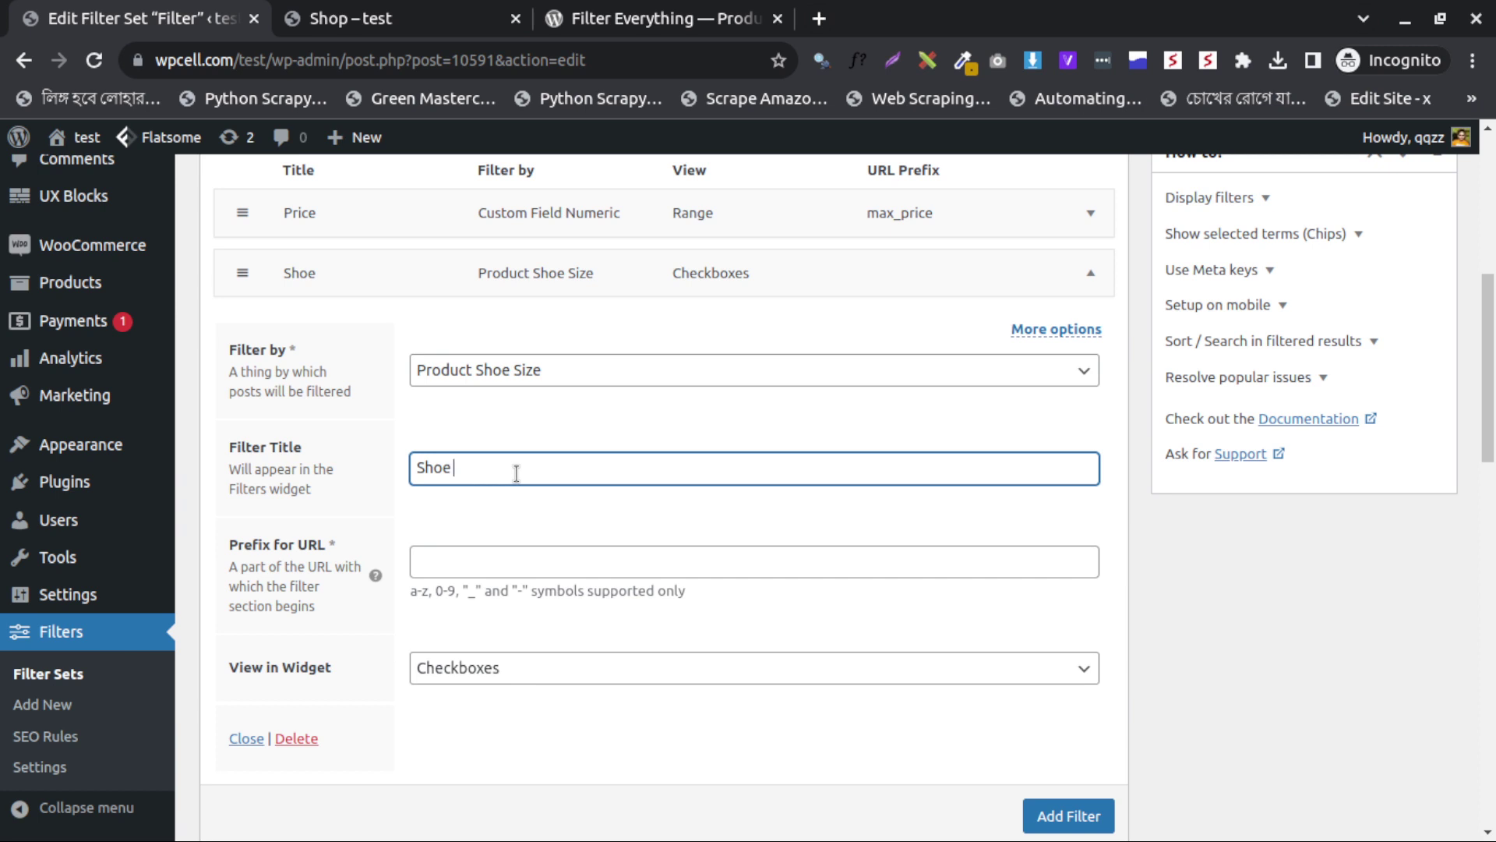
left_click(486, 558)
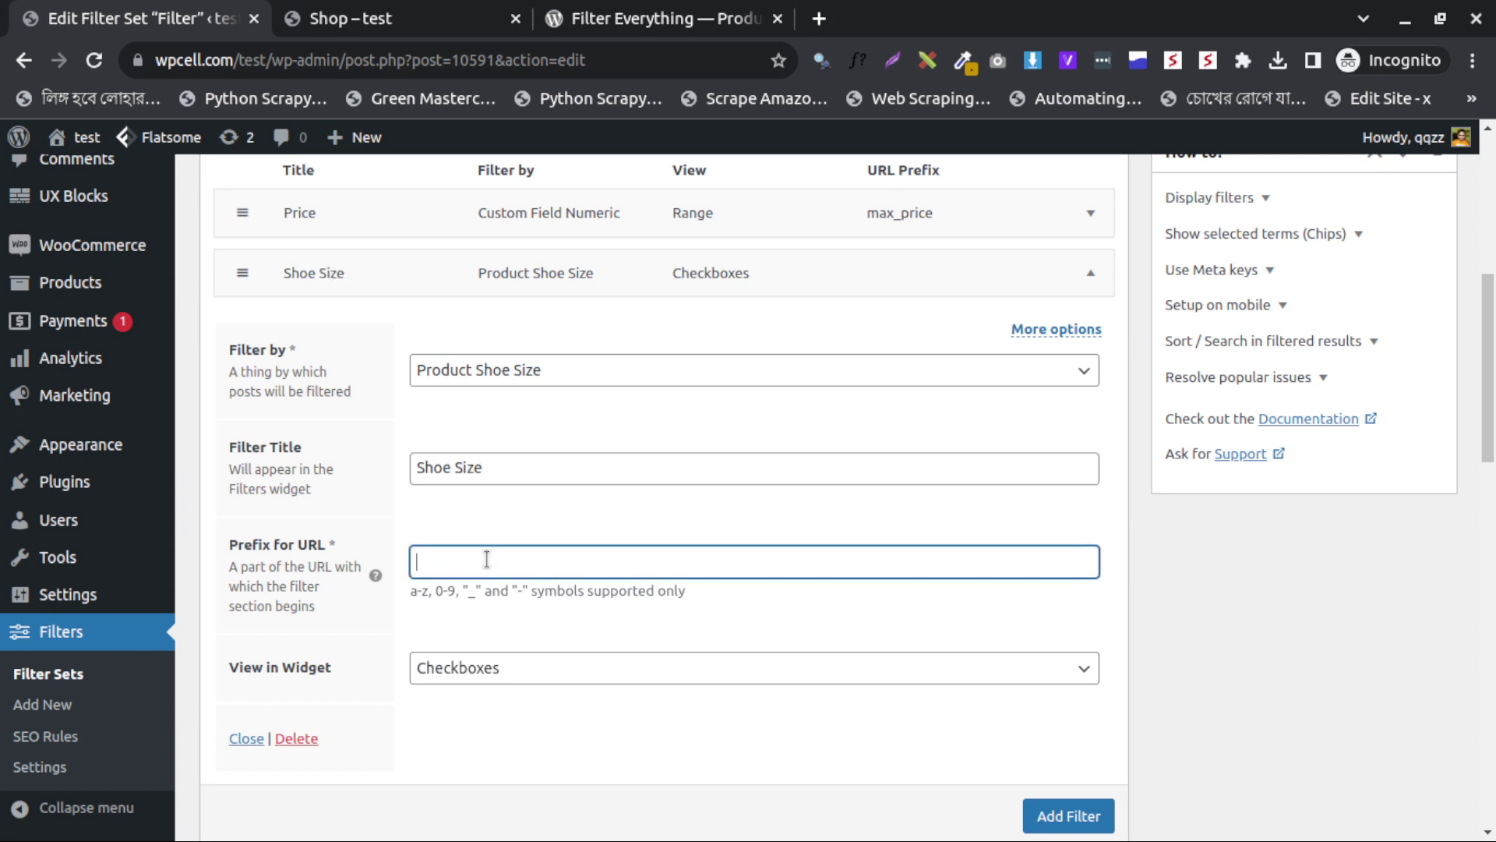
type("shoes-size")
scroll(583, 643, "down", 2)
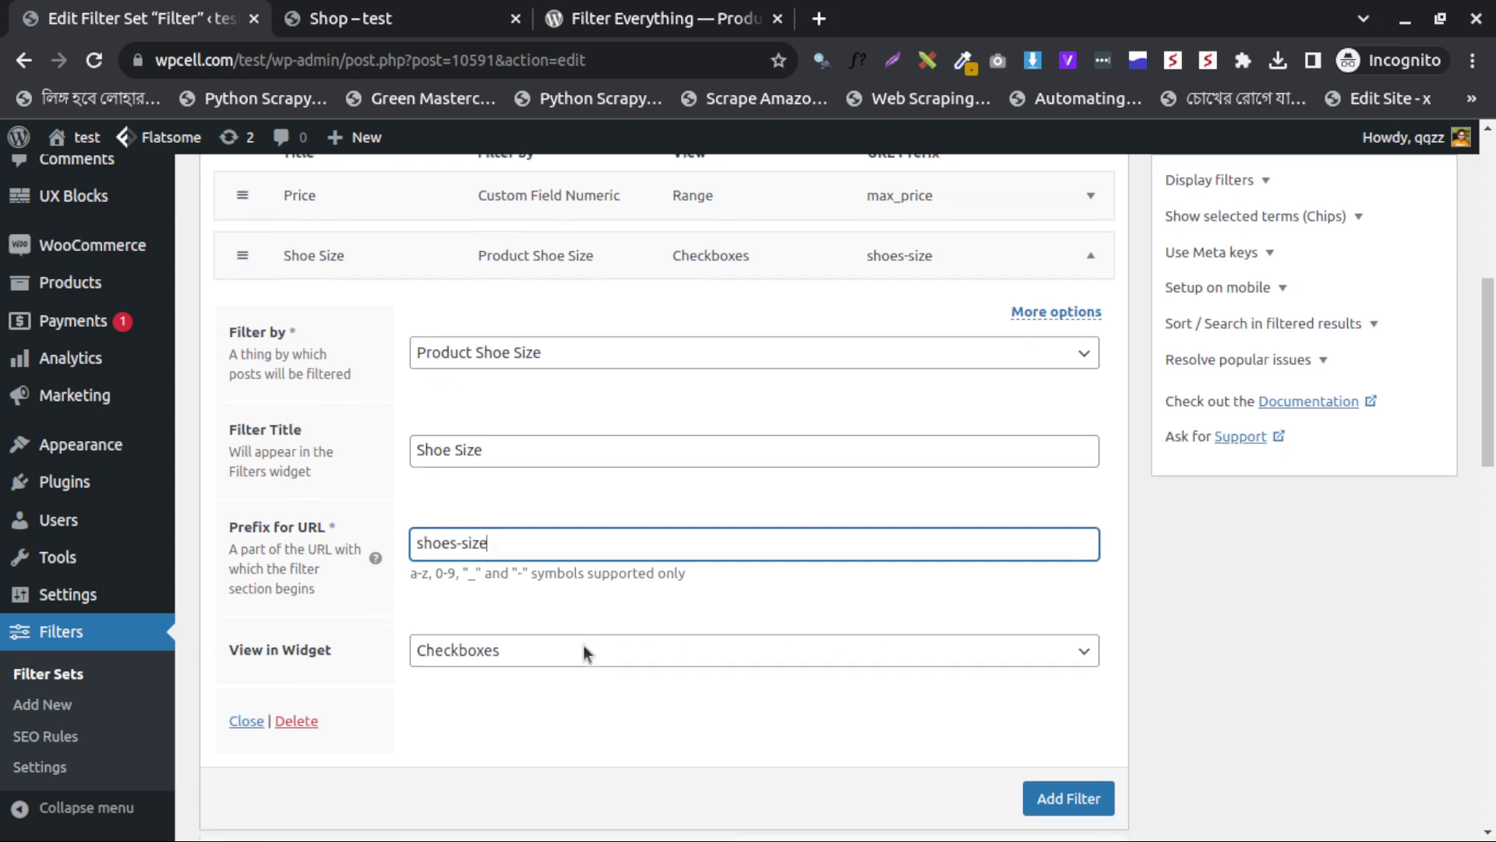
left_click(498, 538)
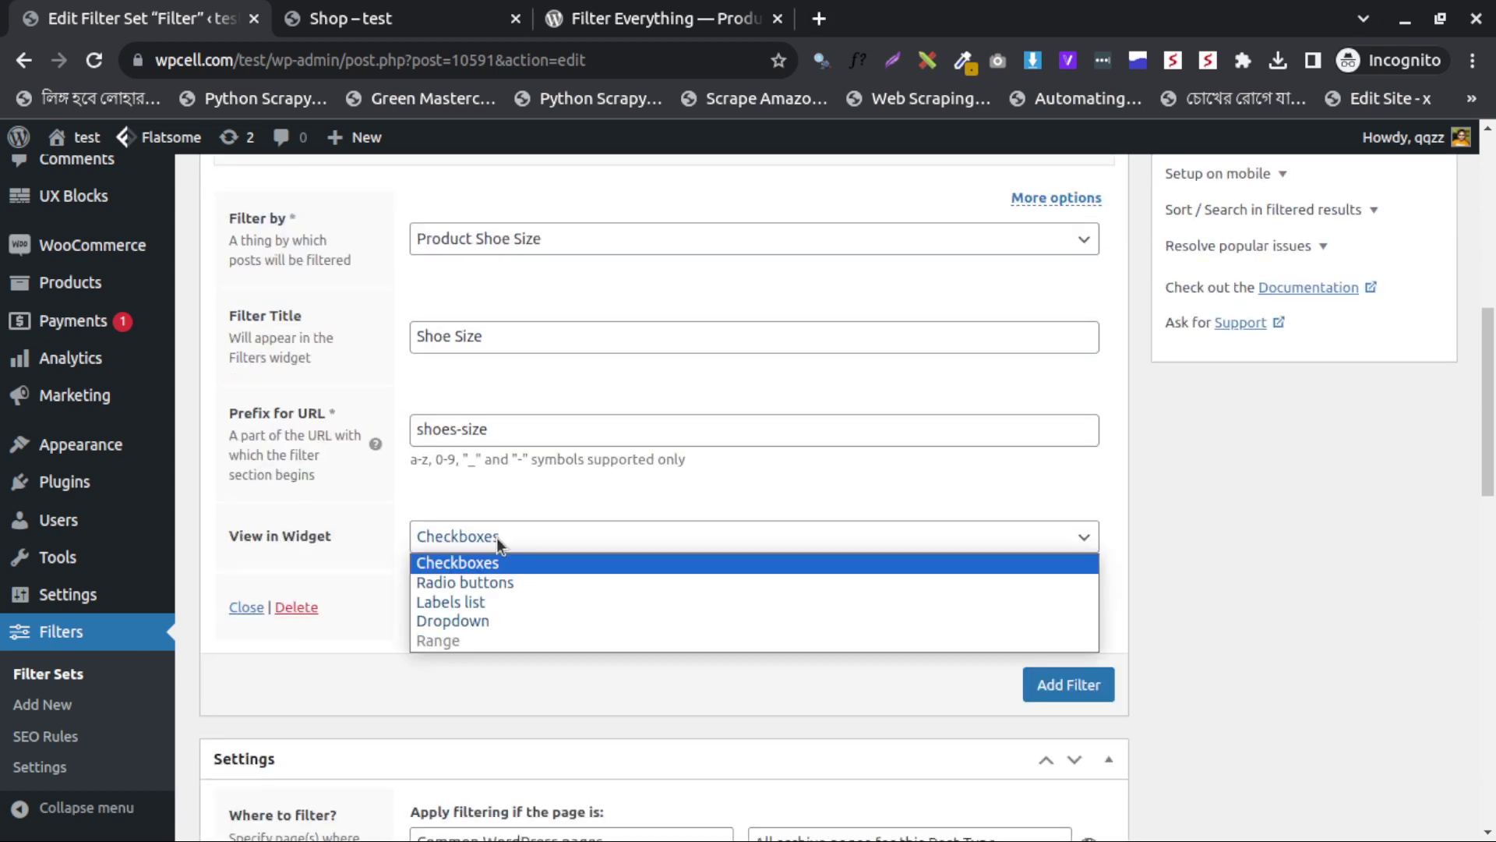
left_click(497, 537)
Step: Collapse the Shoe Size row, update the filter set, and return to the shop
scroll(1116, 373, "up", 2)
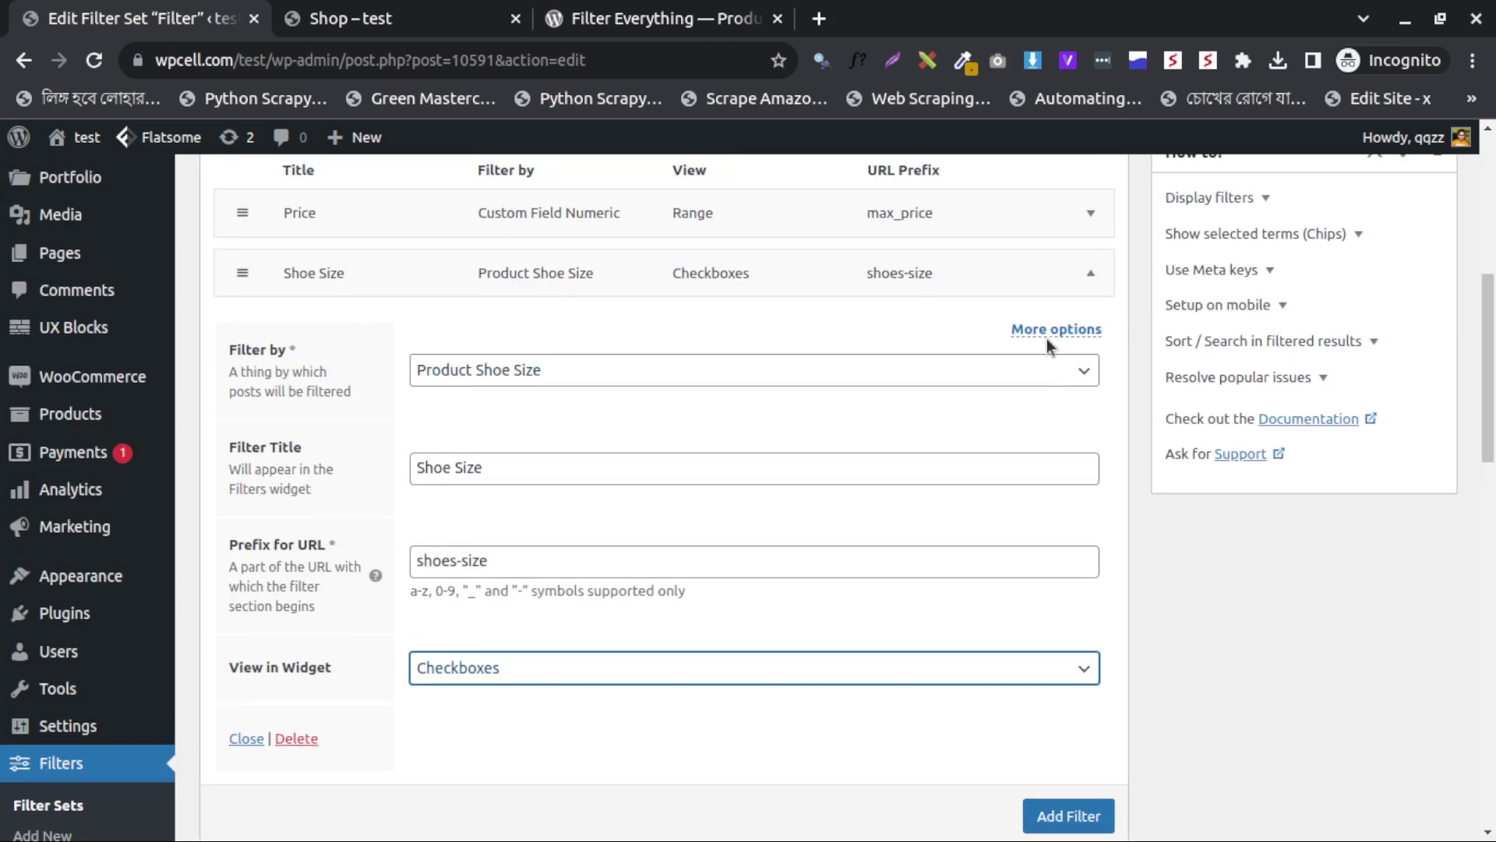
left_click(1090, 273)
scroll(1108, 343, "up", 2)
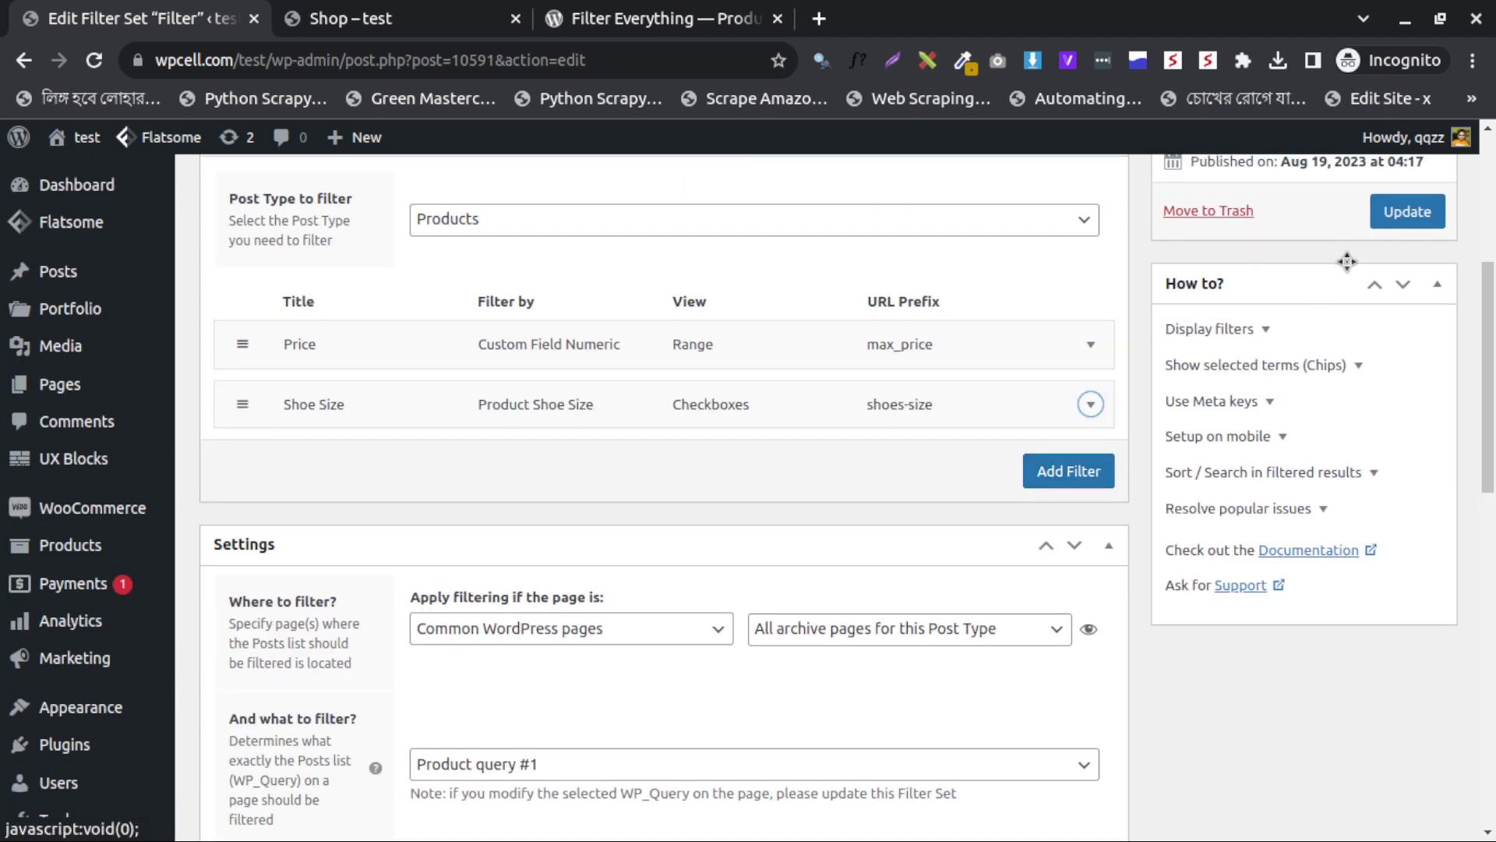
left_click(1407, 211)
left_click(467, 29)
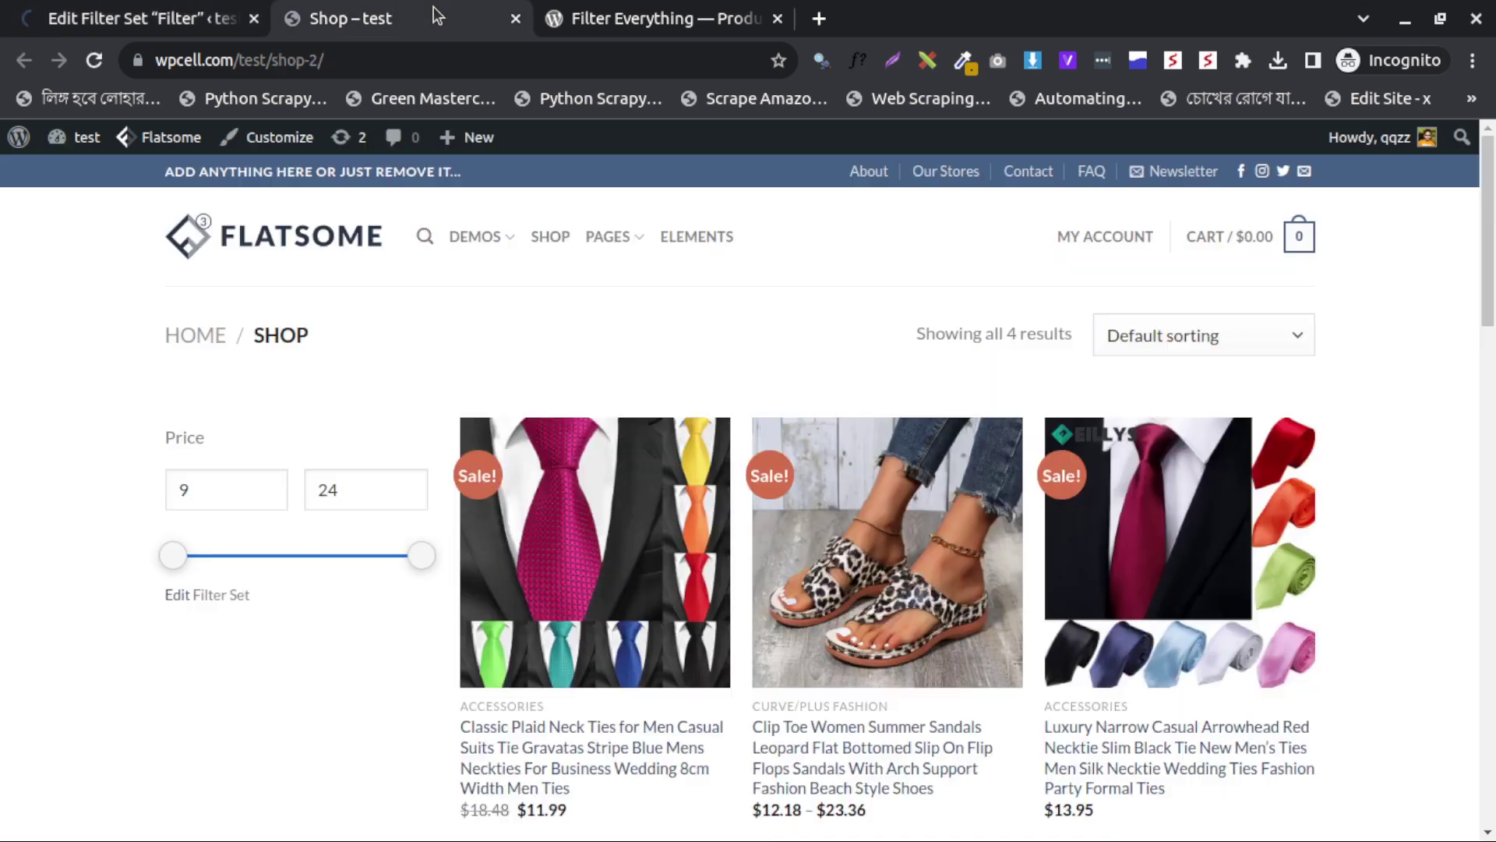
Step: Reload the shop to see Shoe Size checkboxes 7–9.5, then return to the filter set
key("F5")
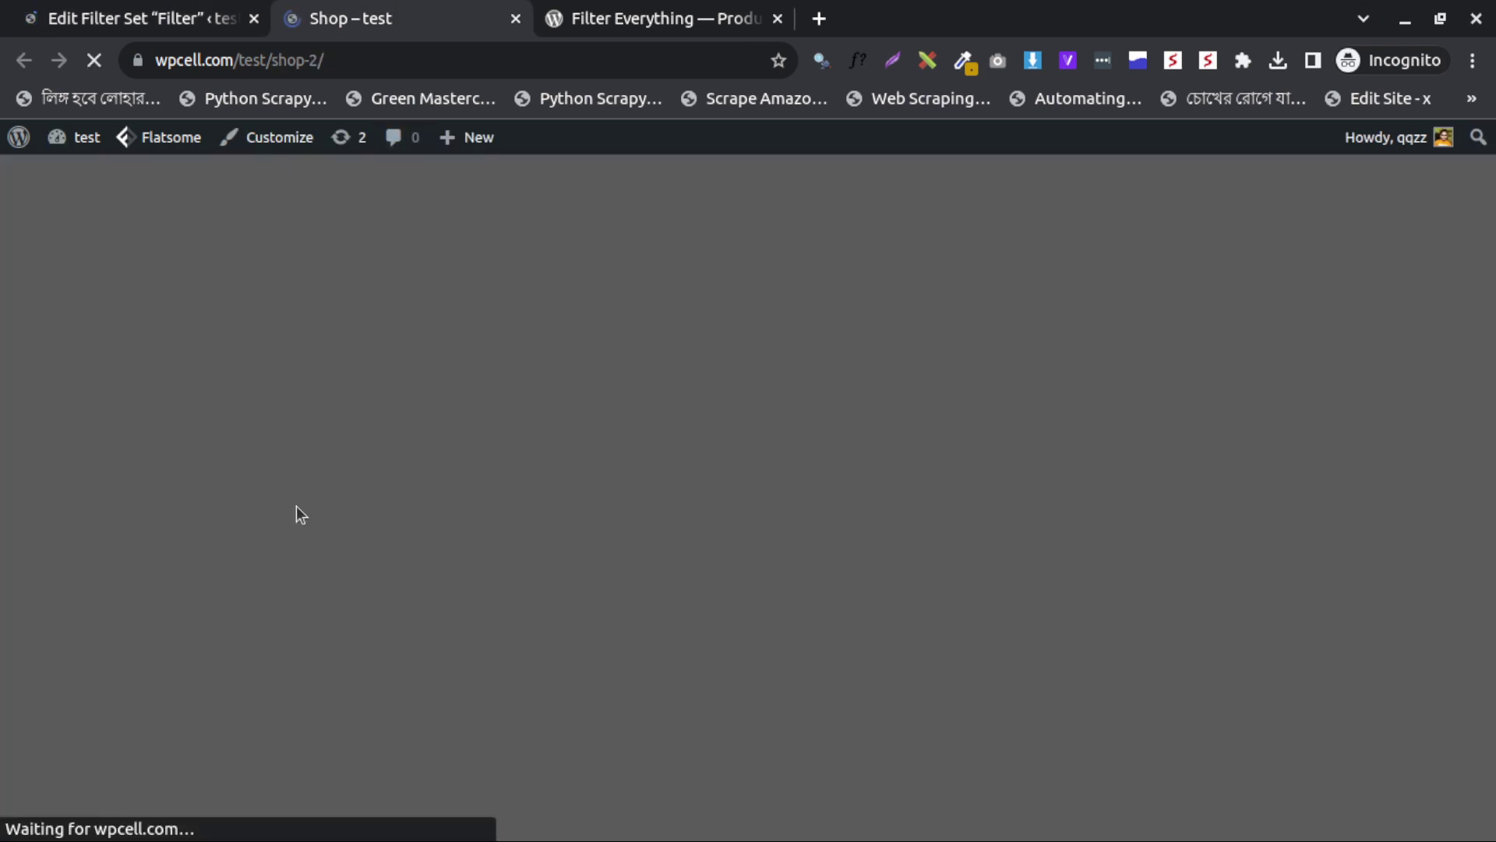
scroll(273, 608, "down", 2)
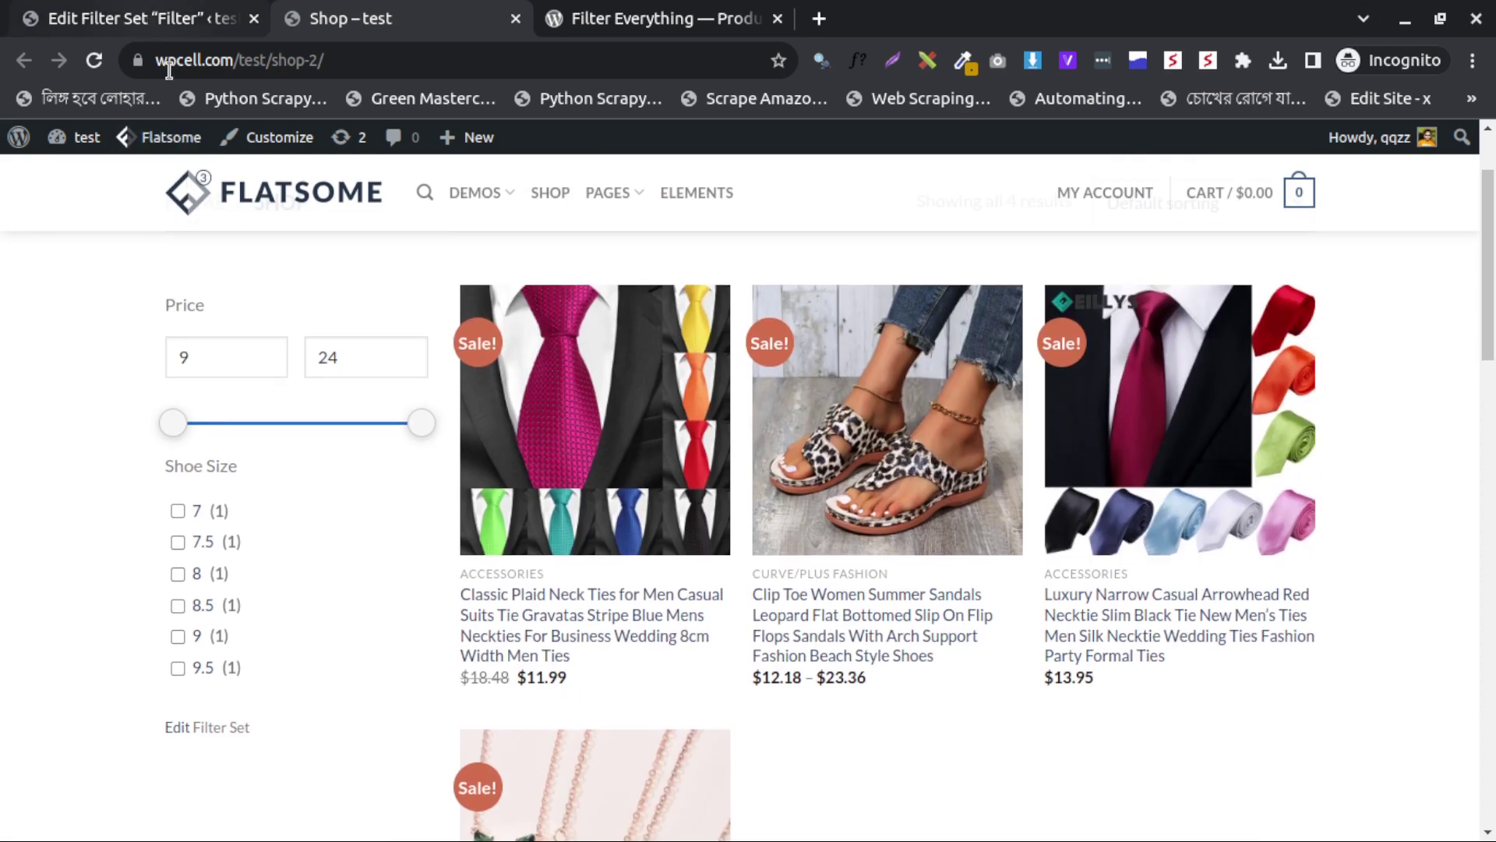
scroll(211, 427, "up", 2)
left_click(118, 31)
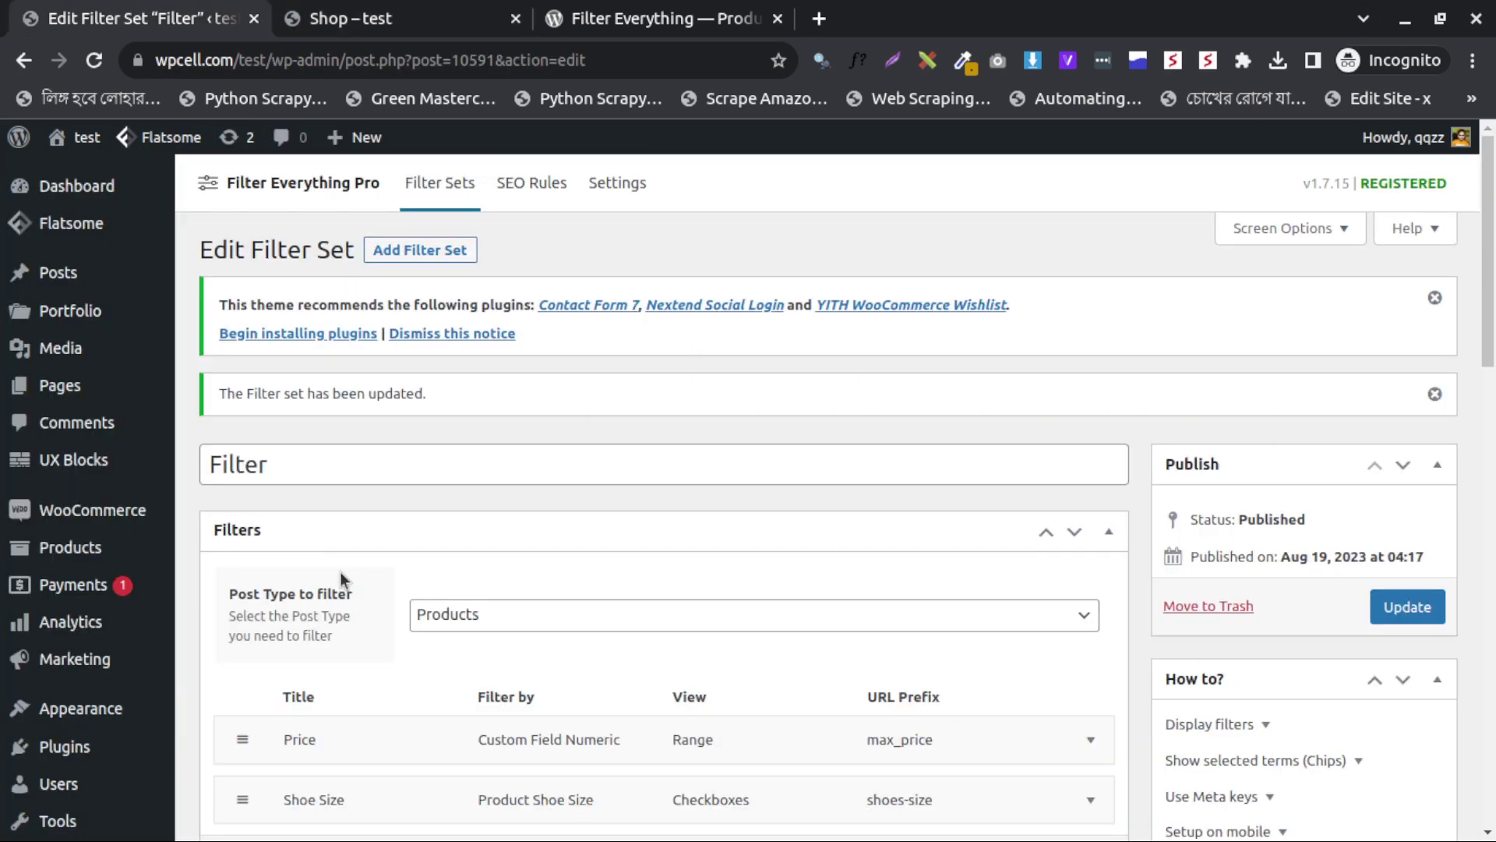
scroll(359, 564, "down", 2)
Step: Add a Product Color filter titled Color with URL prefix color
scroll(380, 545, "down", 2)
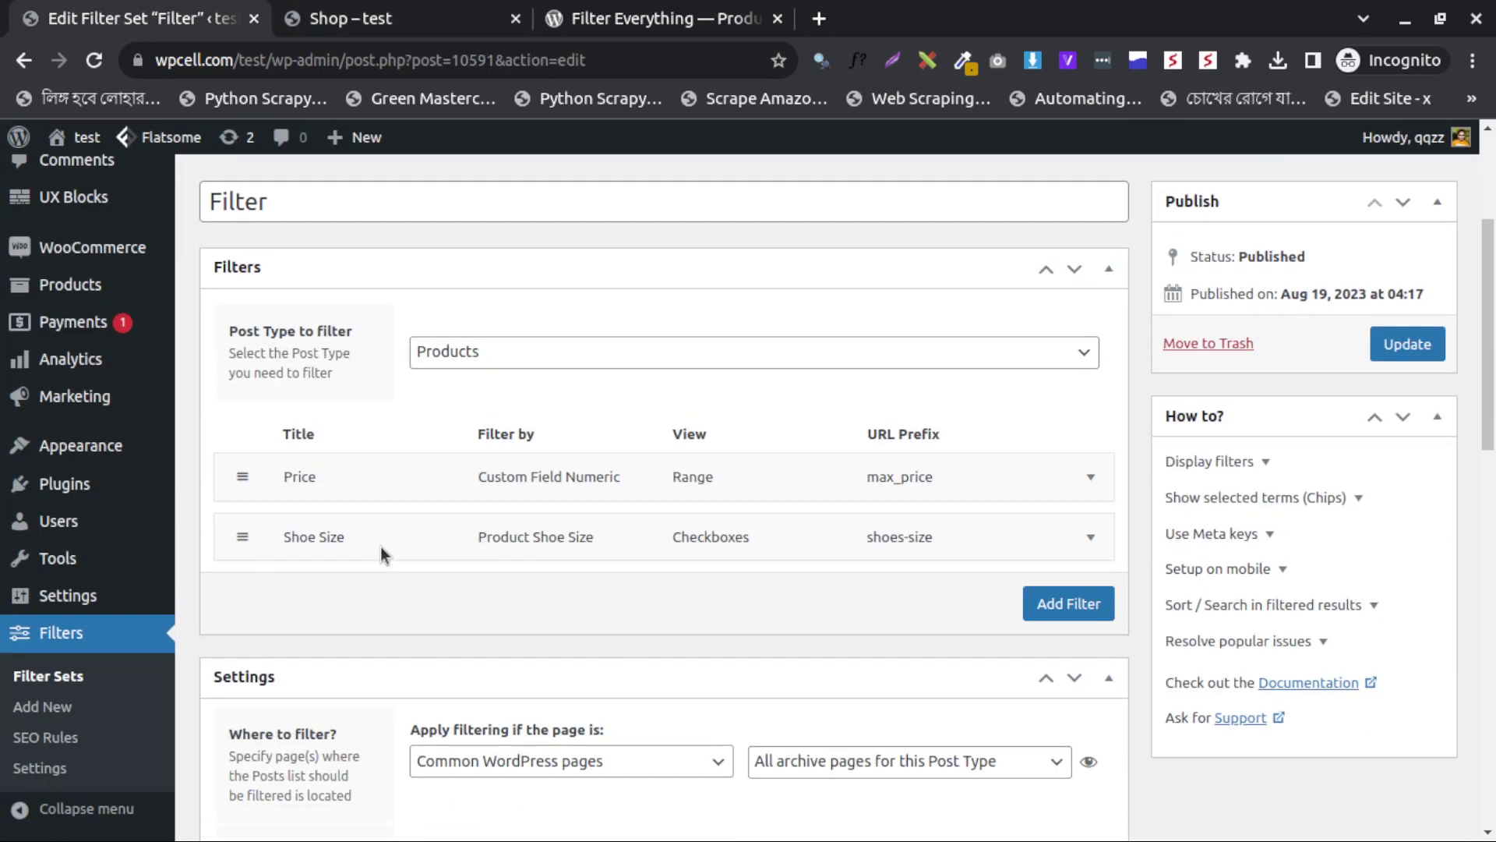
left_click(1045, 612)
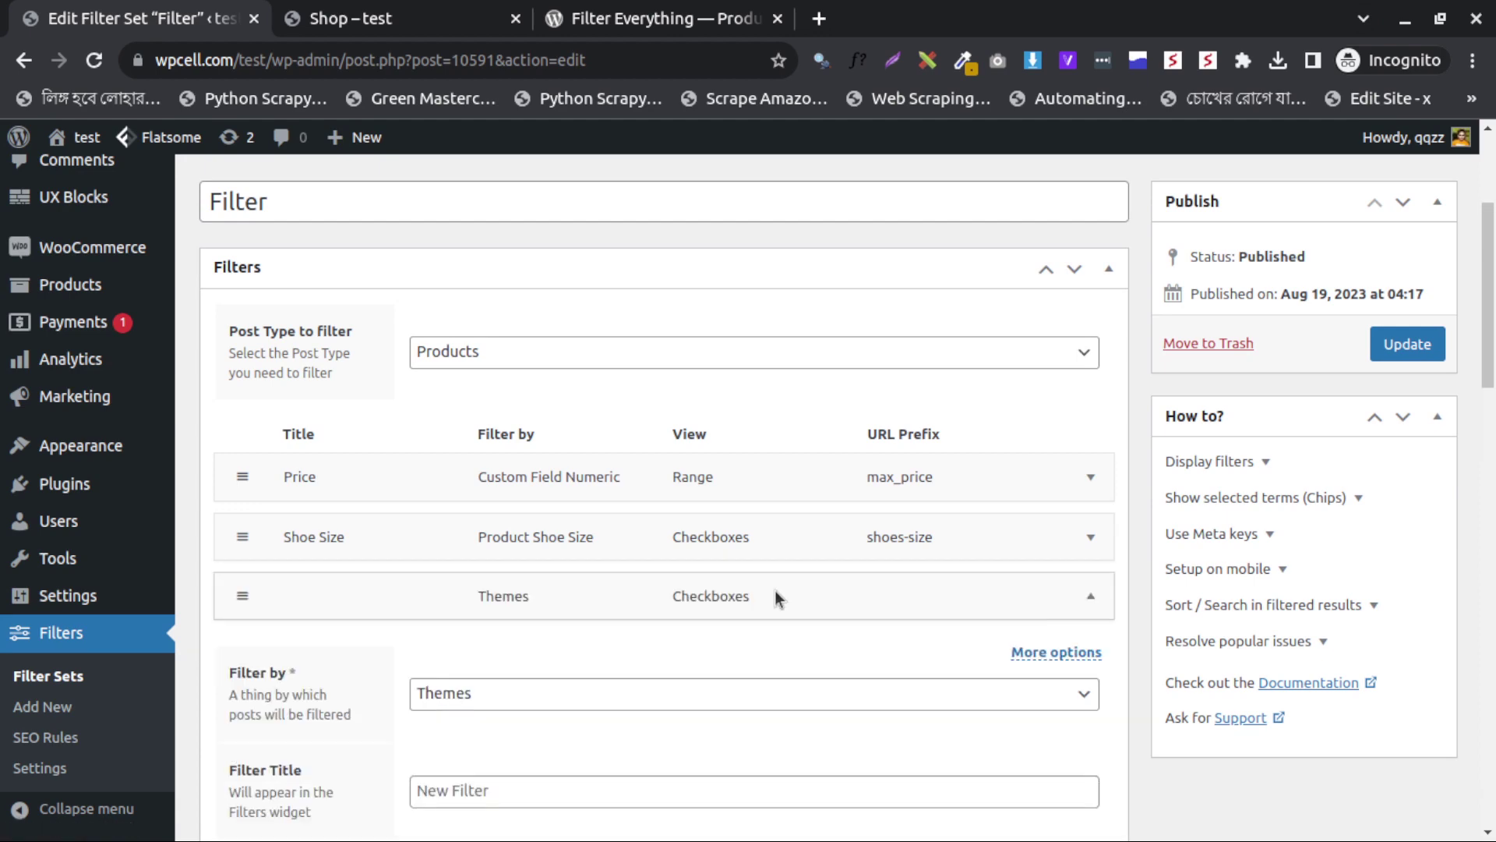
left_click(503, 445)
scroll(530, 608, "down", 2)
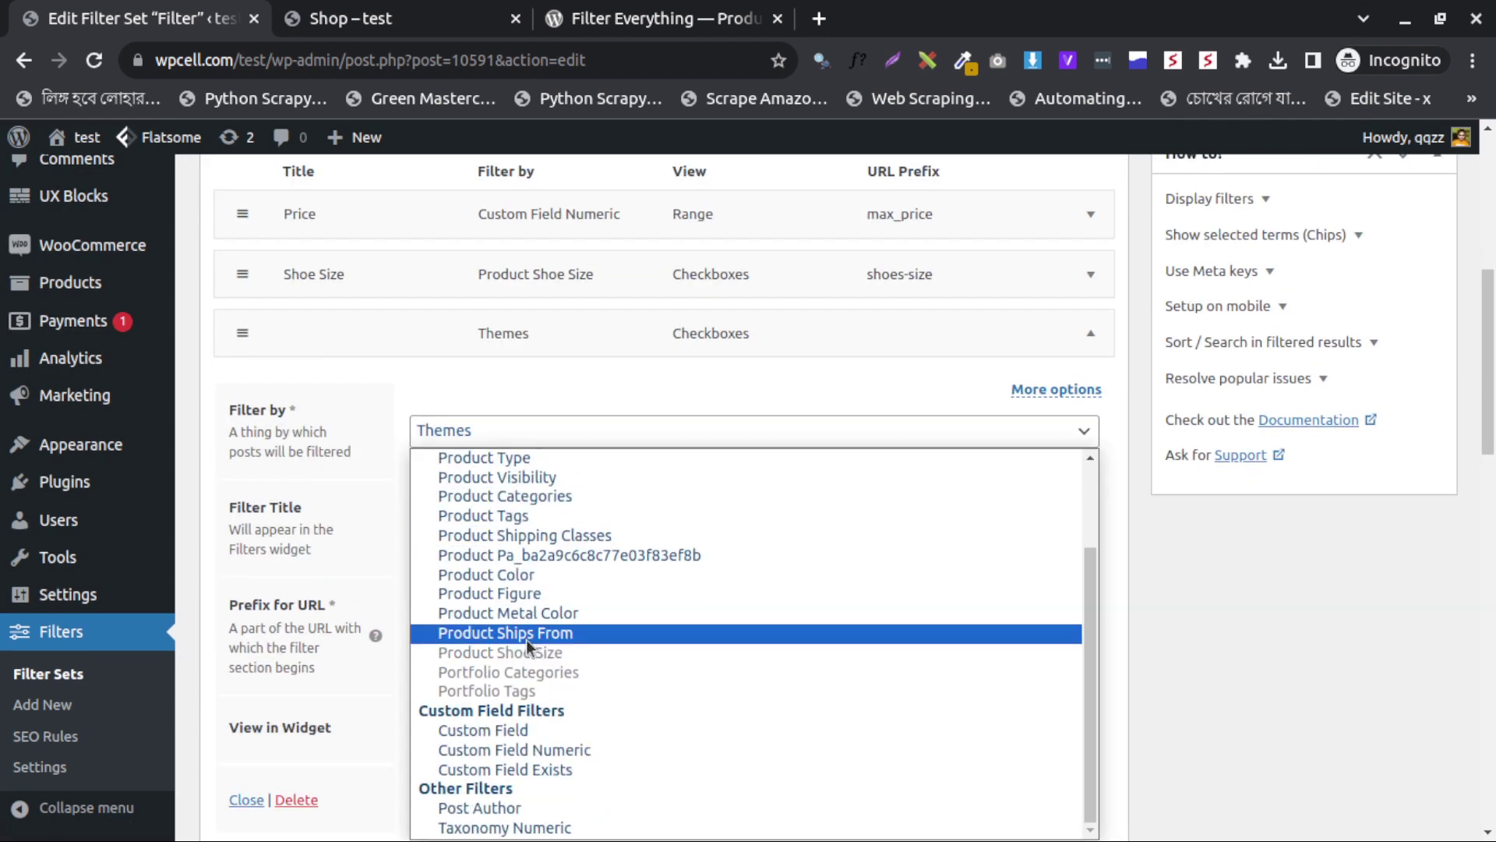
left_click(545, 567)
left_click(505, 524)
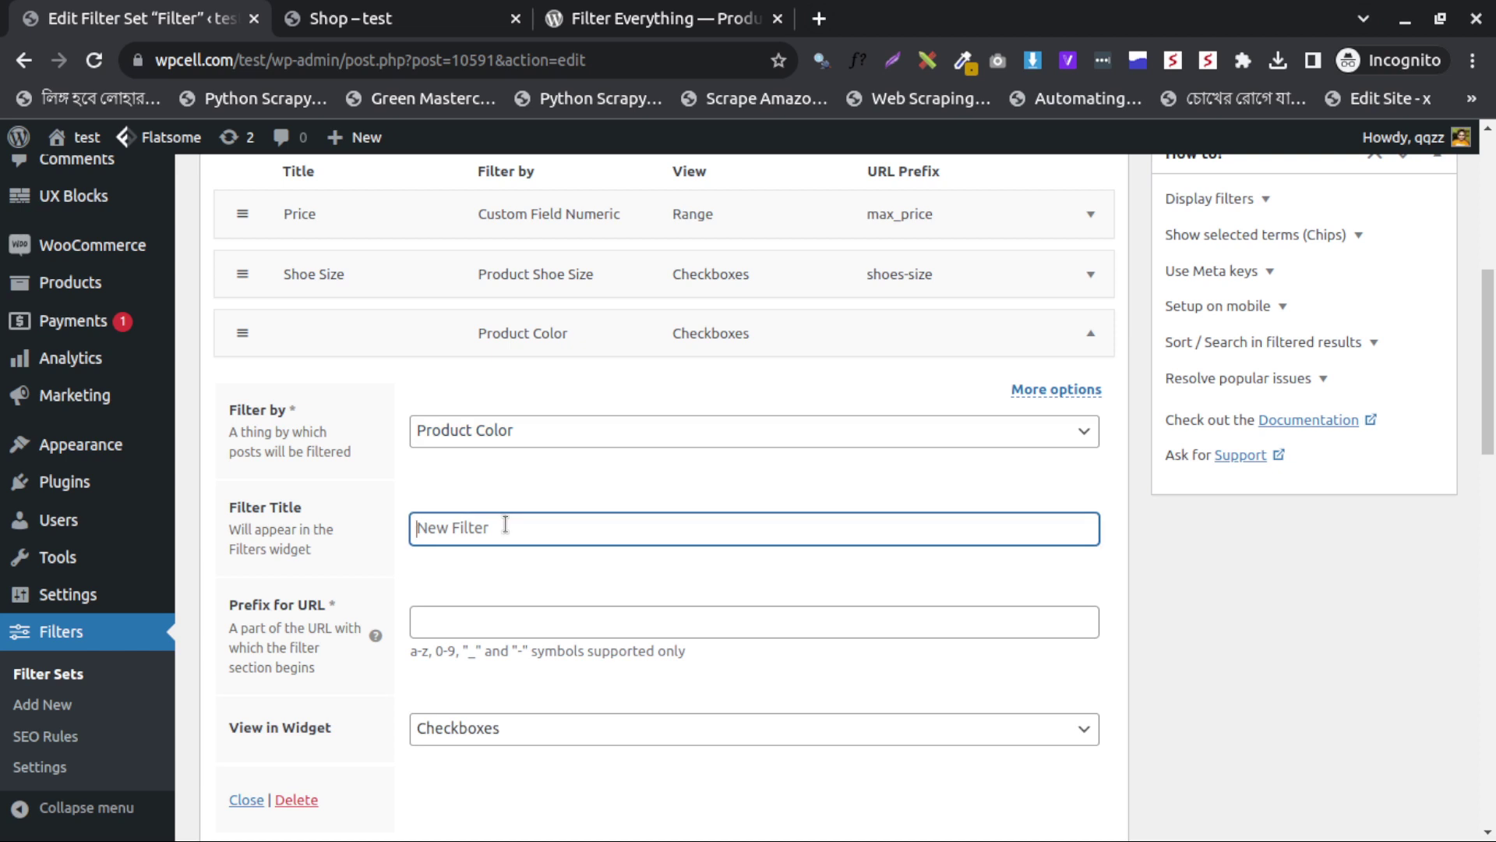
type("C")
left_click(441, 617)
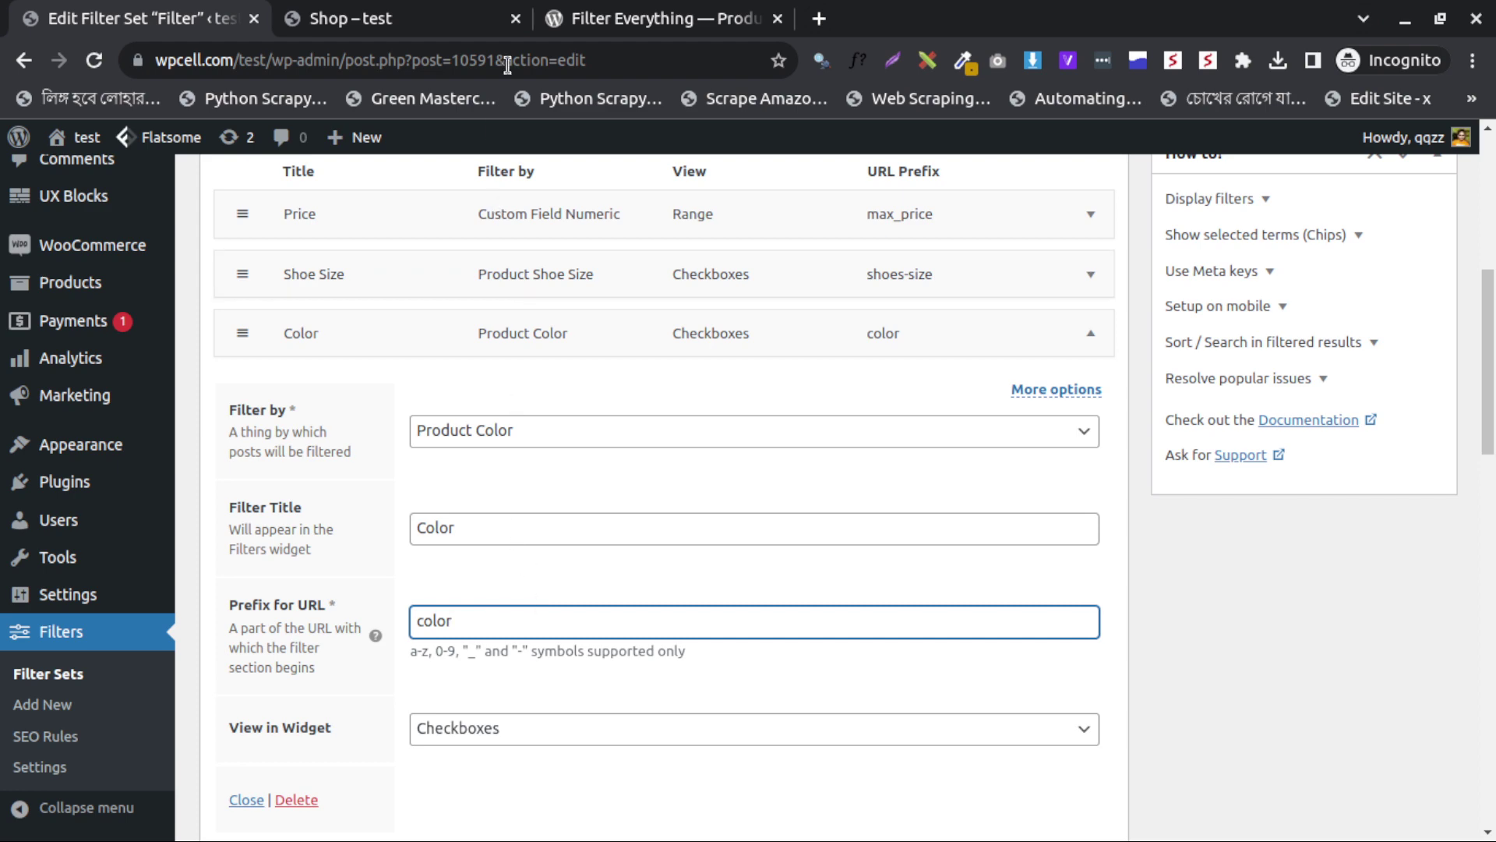
scroll(424, 374, "down", 2)
Step: Check the shop page address and set the Color filter's view to Labels list
left_click(351, 17)
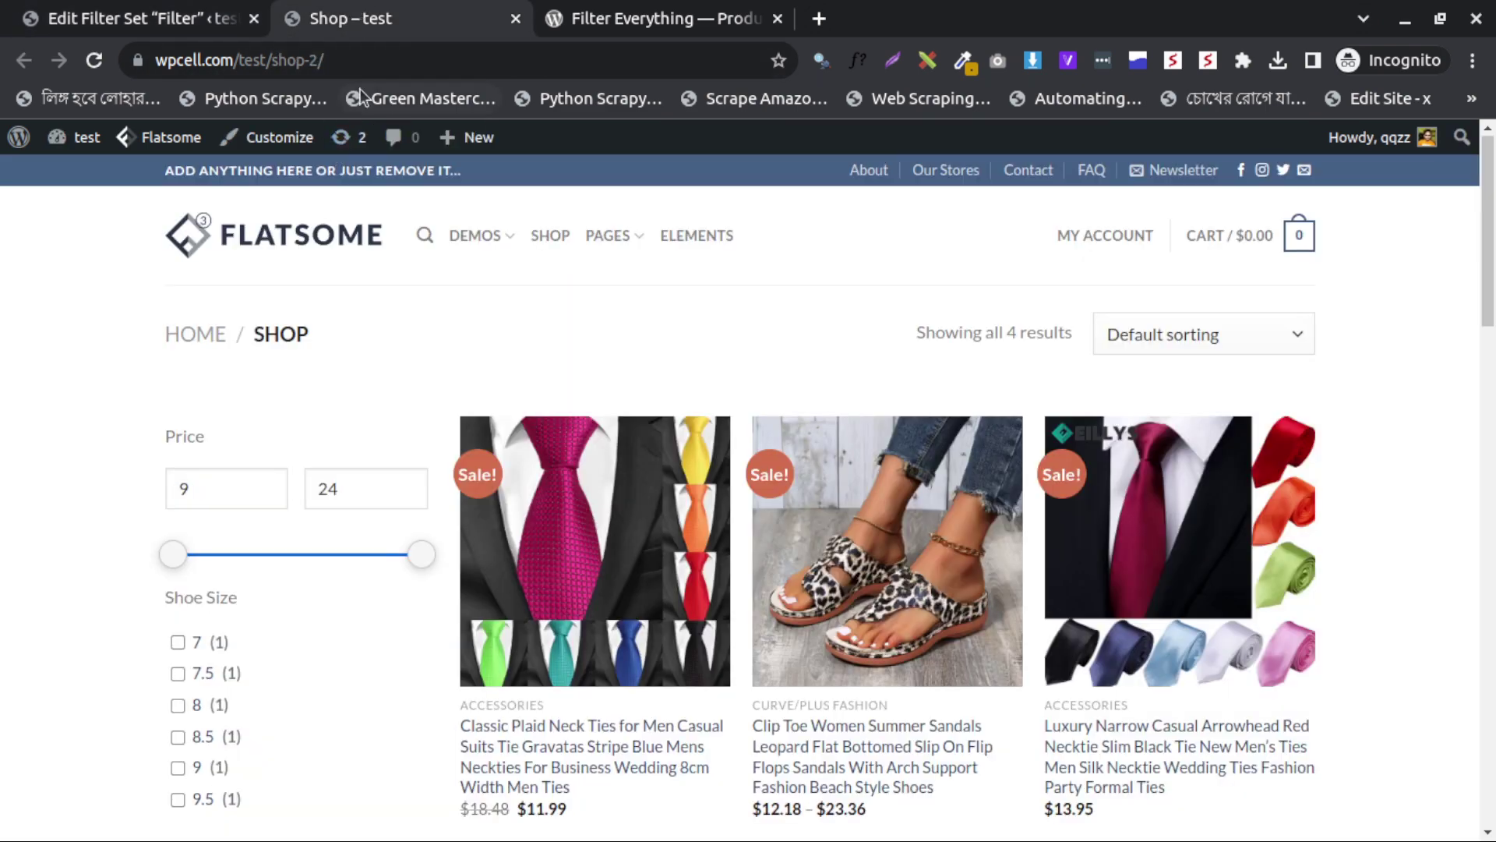
left_click(360, 63)
left_click(360, 63)
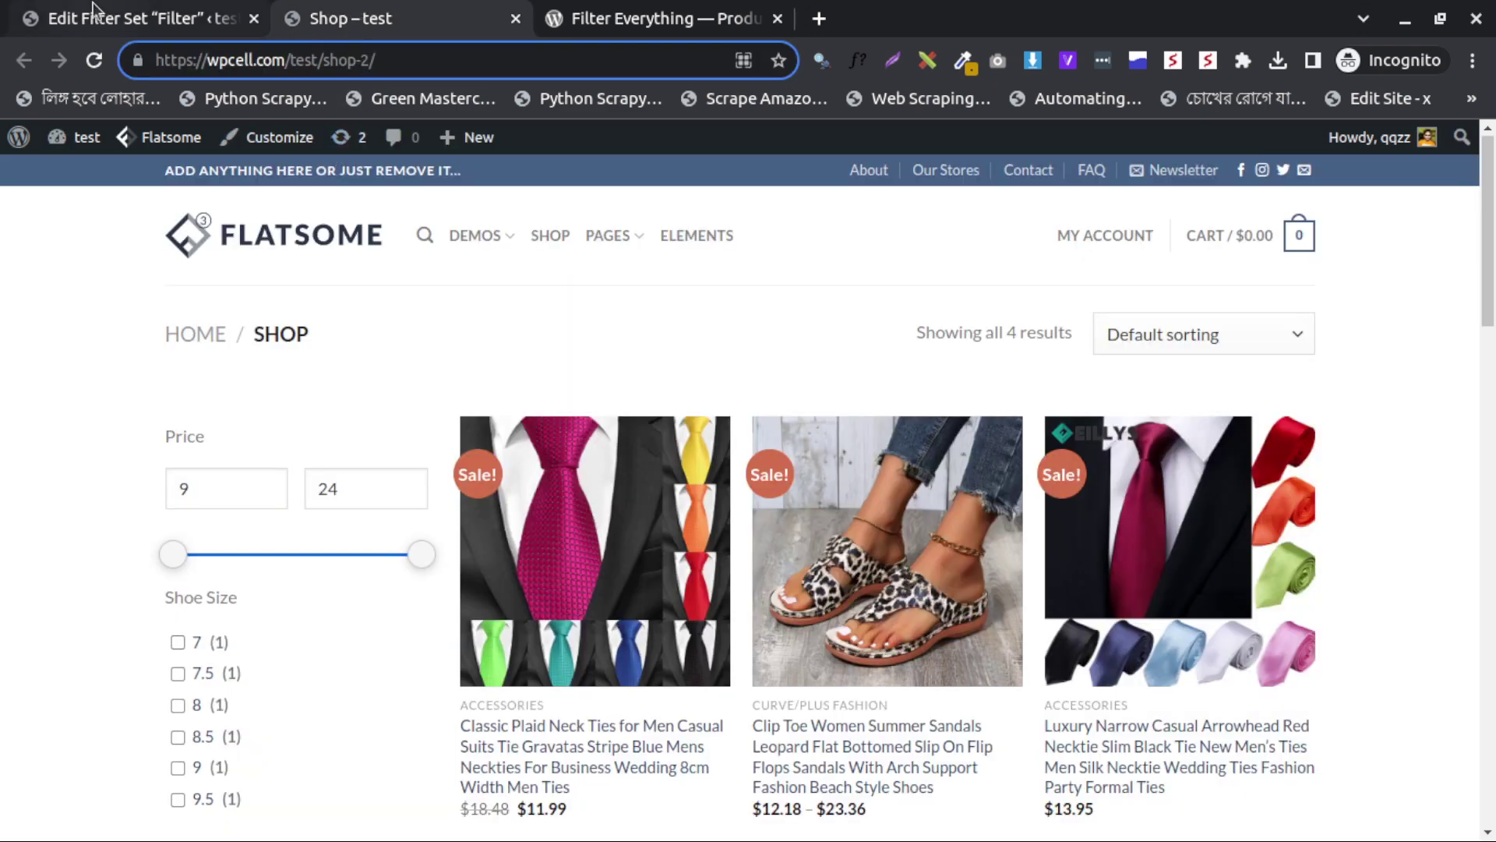
left_click(93, 11)
scroll(366, 607, "down", 3)
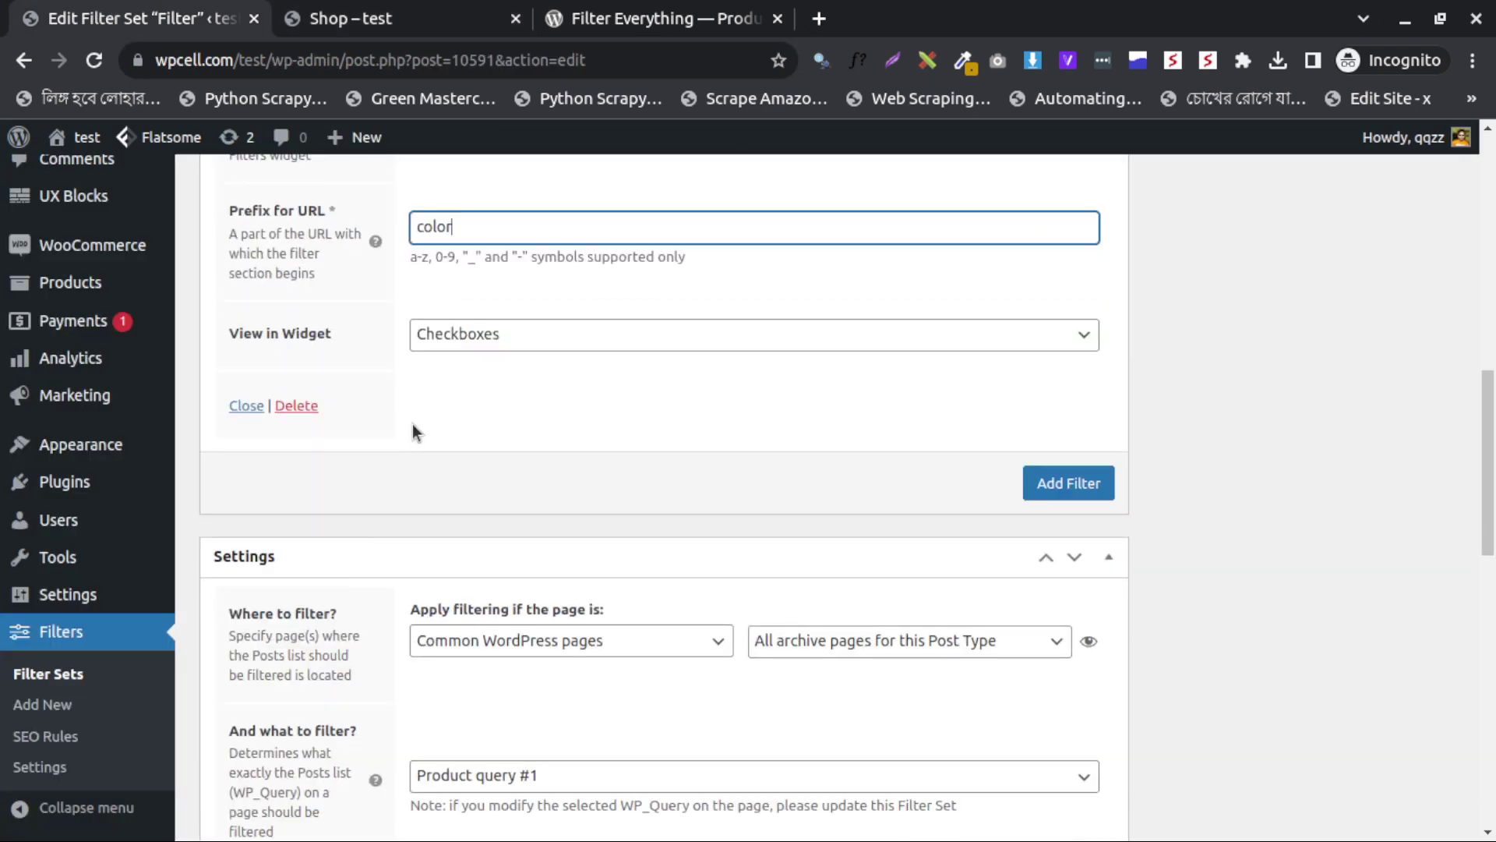
left_click(461, 347)
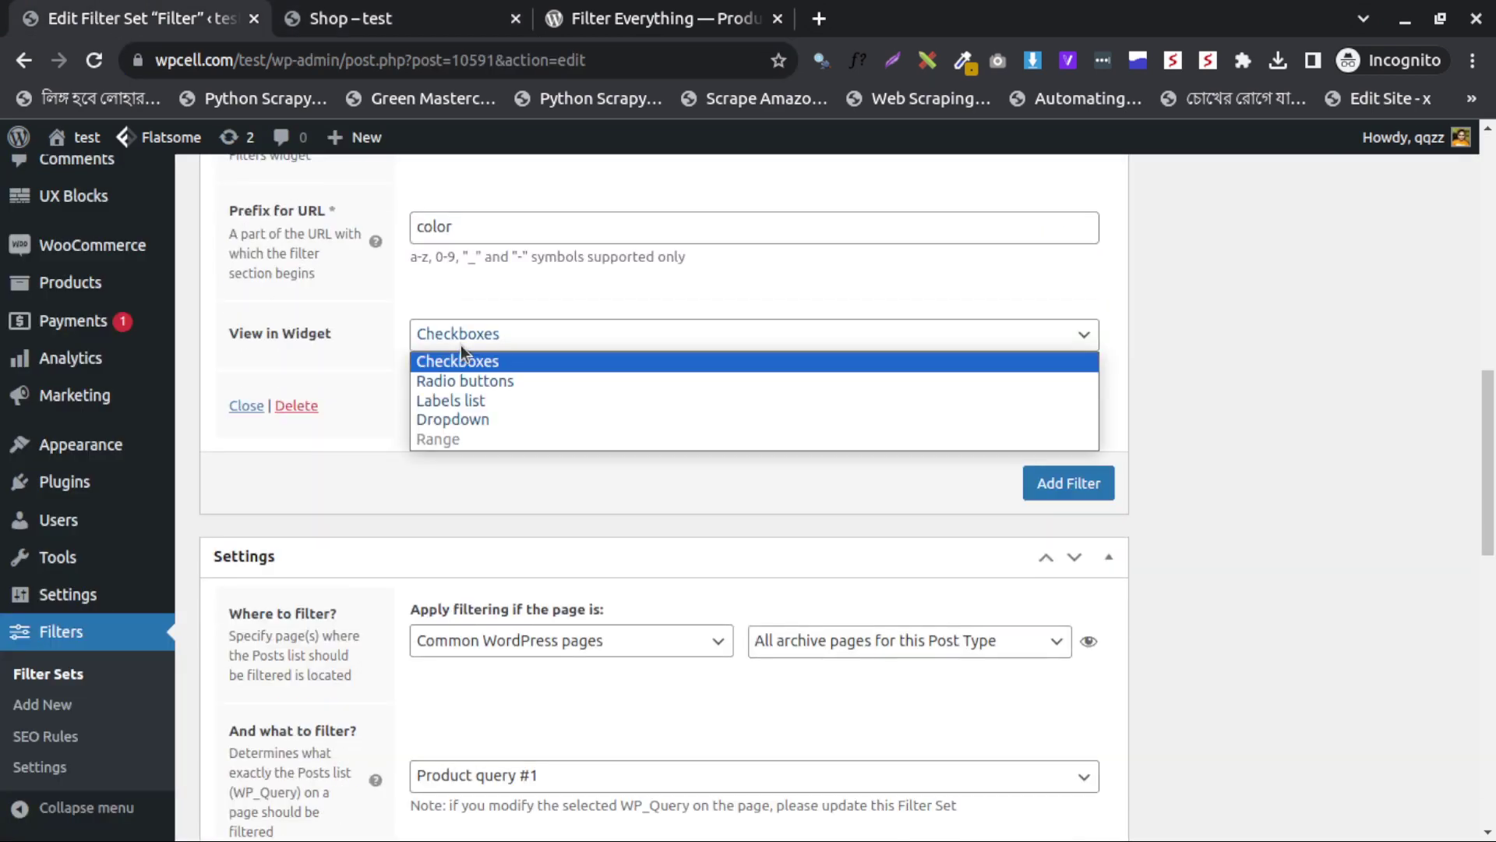
left_click(493, 395)
Step: Update the filter set to save the new Color filter
left_click(335, 17)
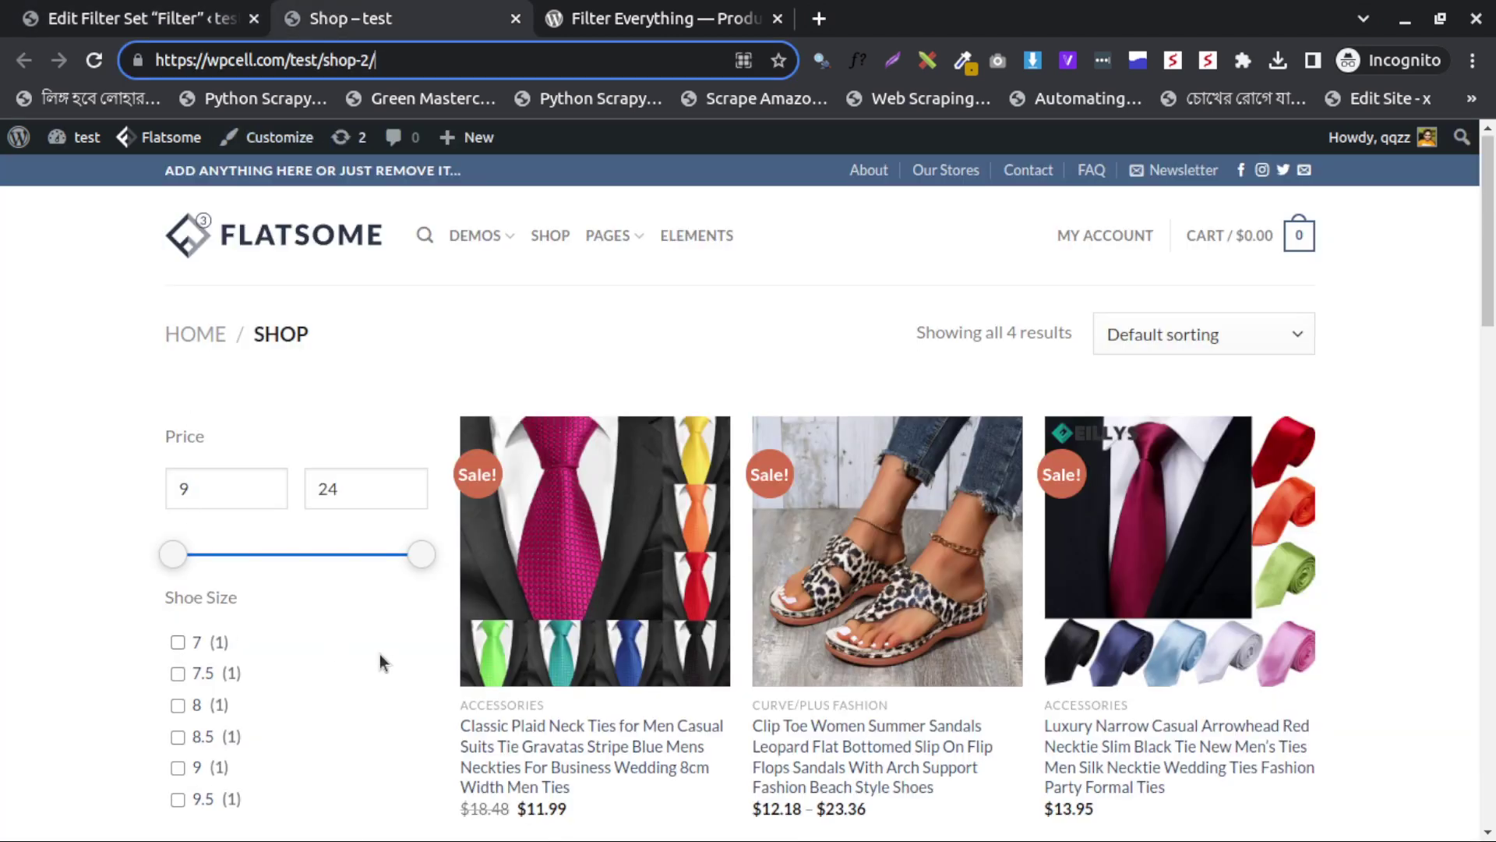
left_click(121, 17)
scroll(924, 499, "up", 1)
scroll(928, 499, "up", 5)
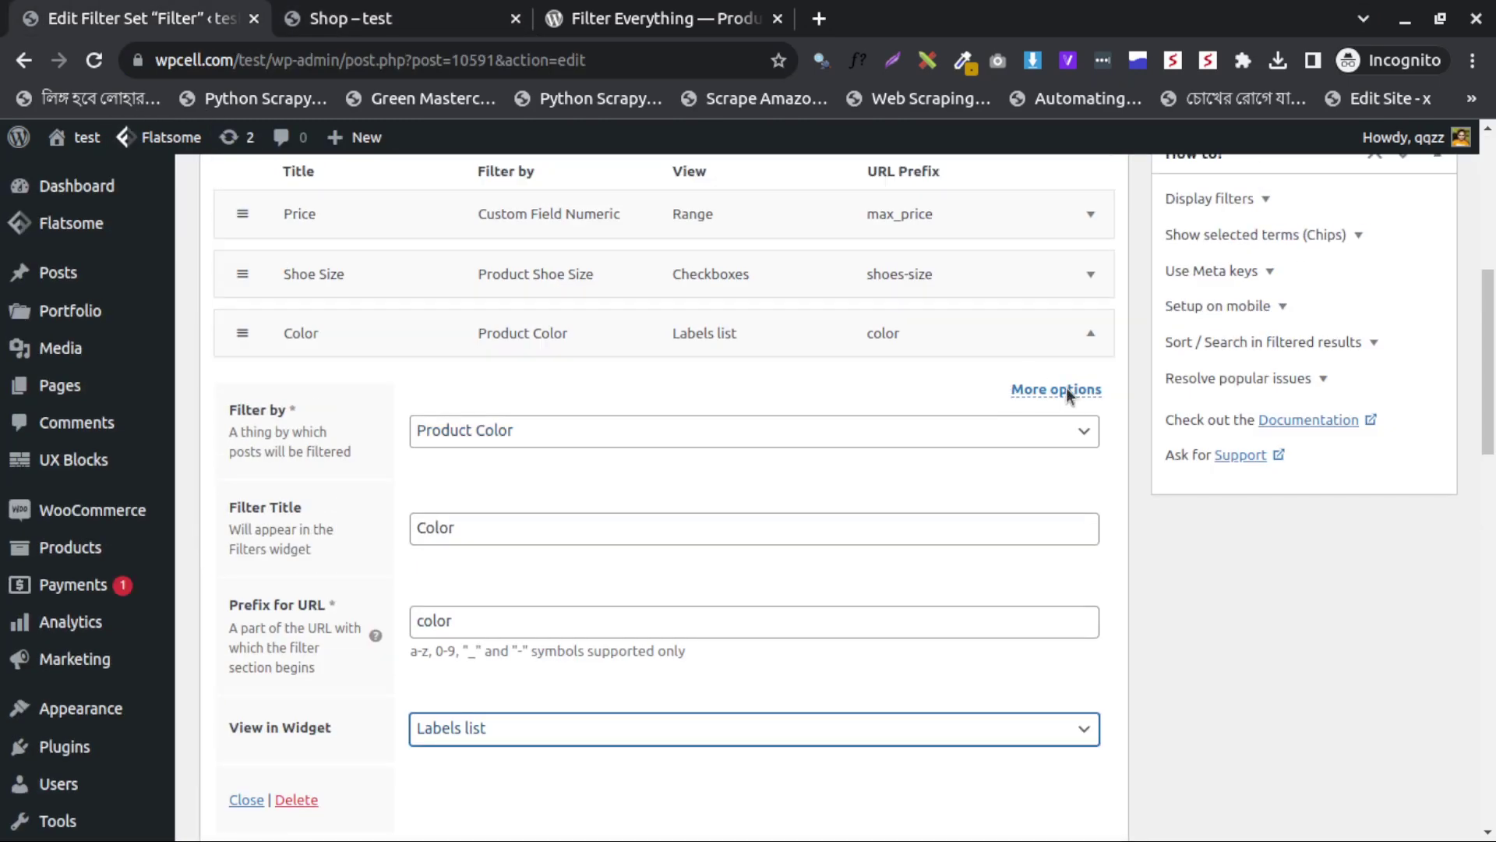
left_click(1091, 334)
left_click(1091, 335)
scroll(641, 608, "down", 6)
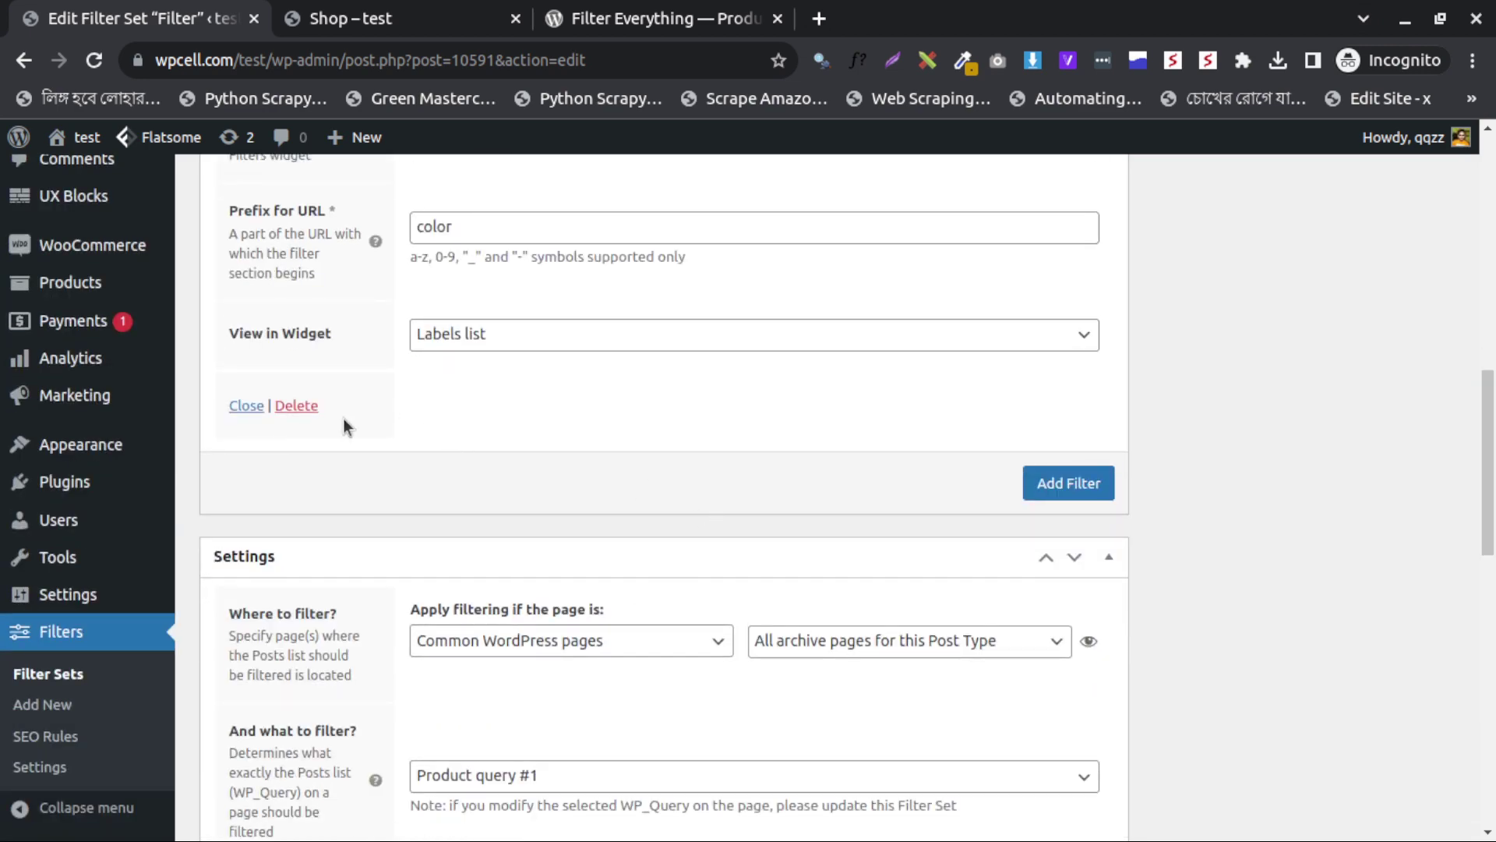
scroll(918, 436, "up", 11)
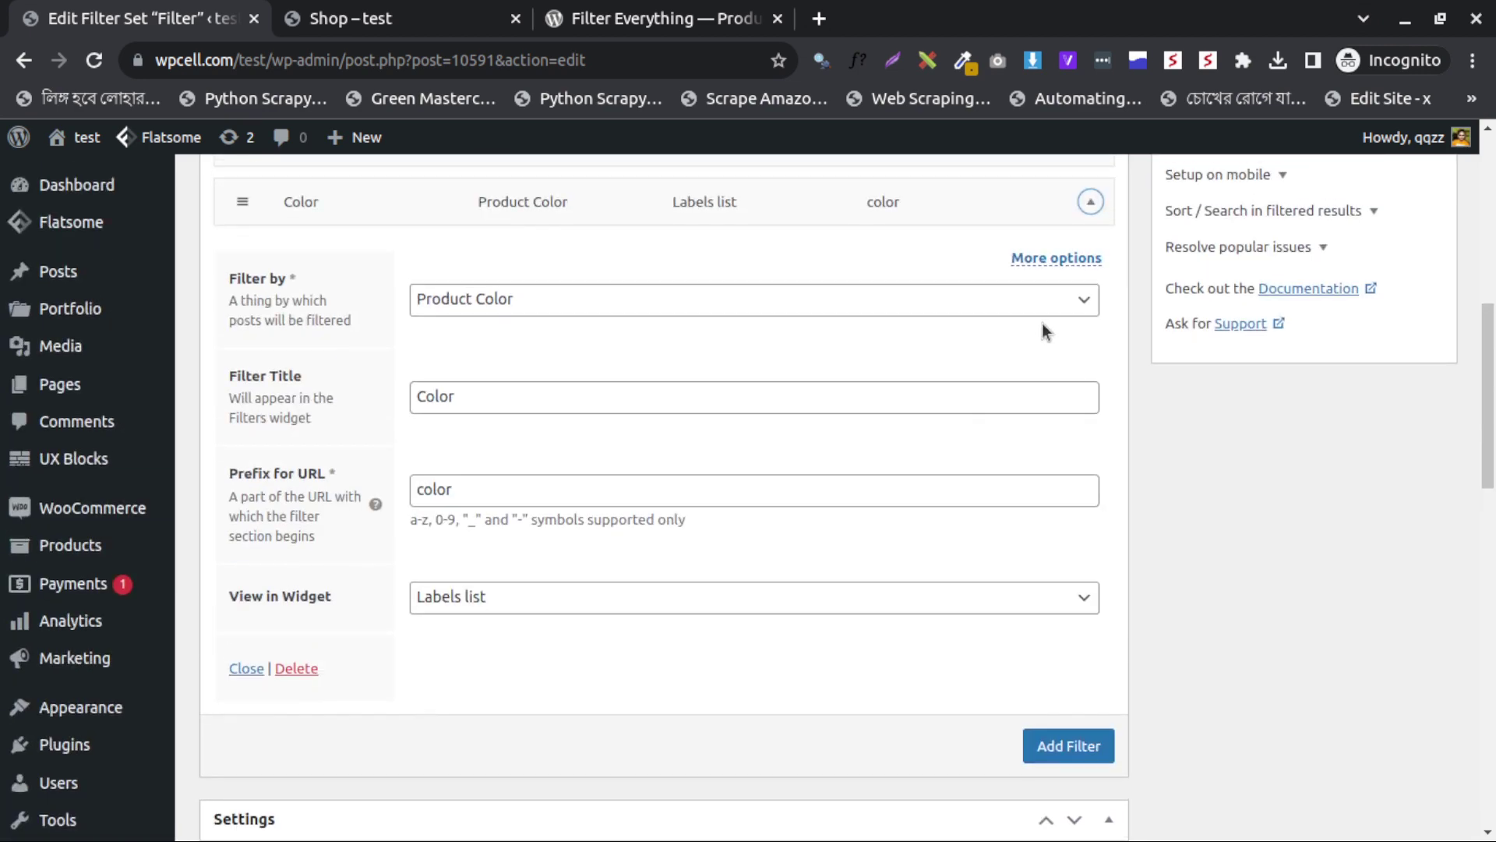
left_click(1415, 474)
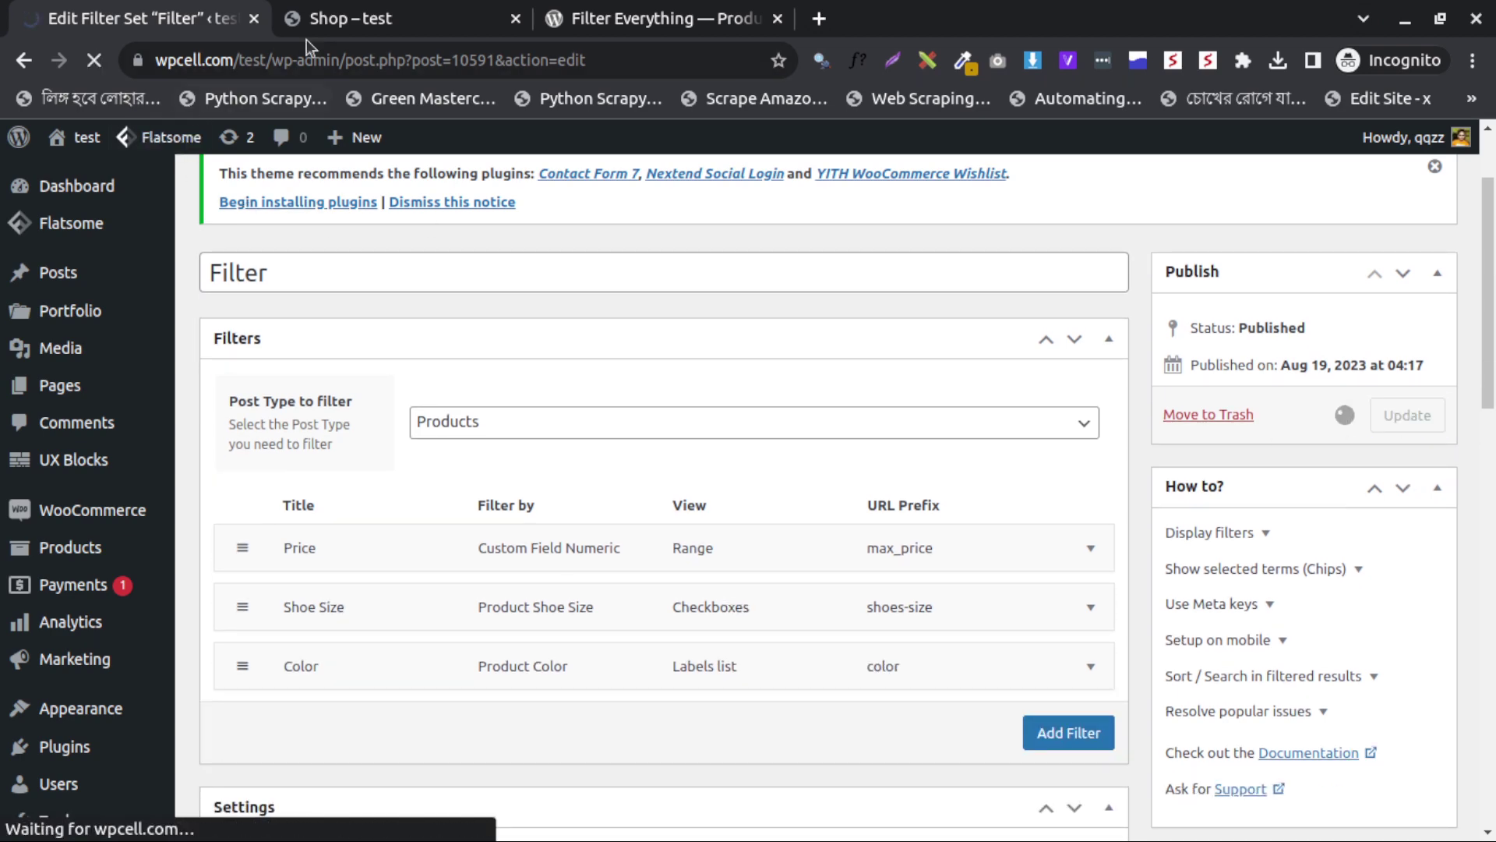
left_click(350, 18)
Step: Check the shop's Color labels, then move Color between Price and Shoe Size and update
left_click(94, 64)
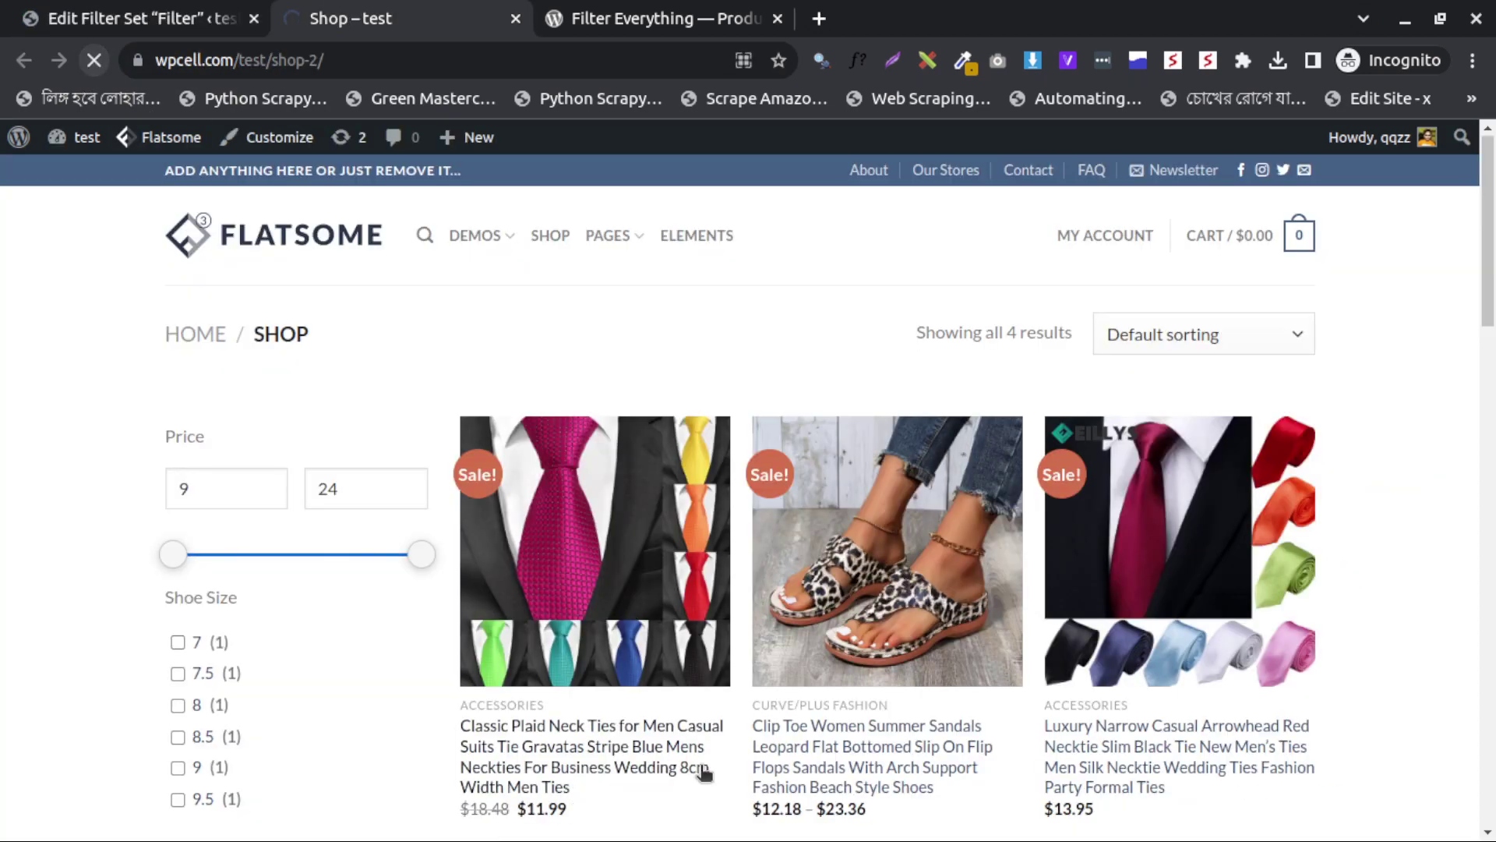
scroll(311, 674, "down", 3)
scroll(311, 674, "down", 3)
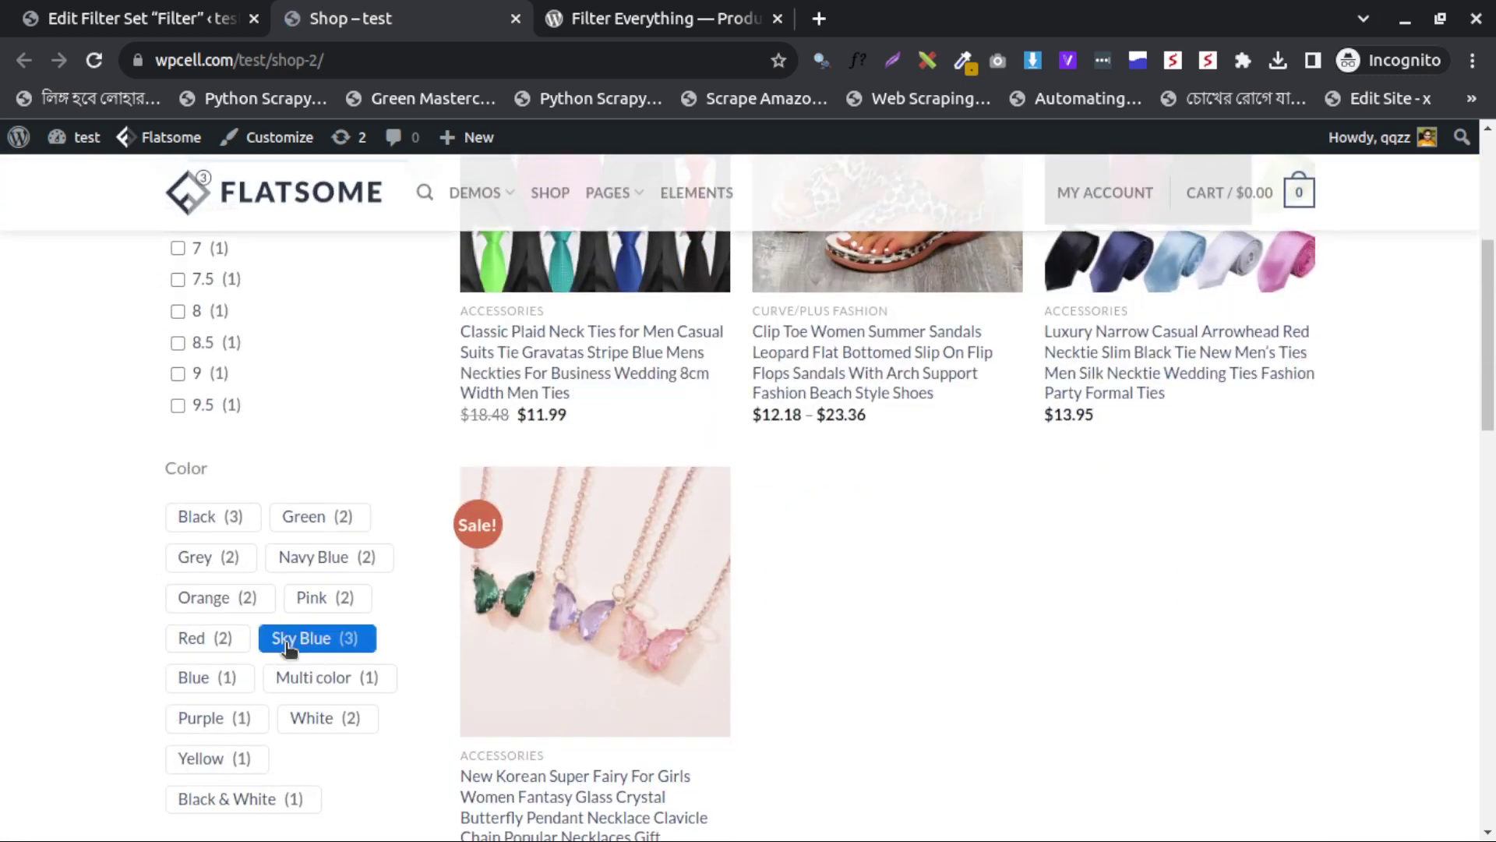
left_click(172, 26)
scroll(360, 776, "down", 5)
left_click_drag(243, 466, 241, 403)
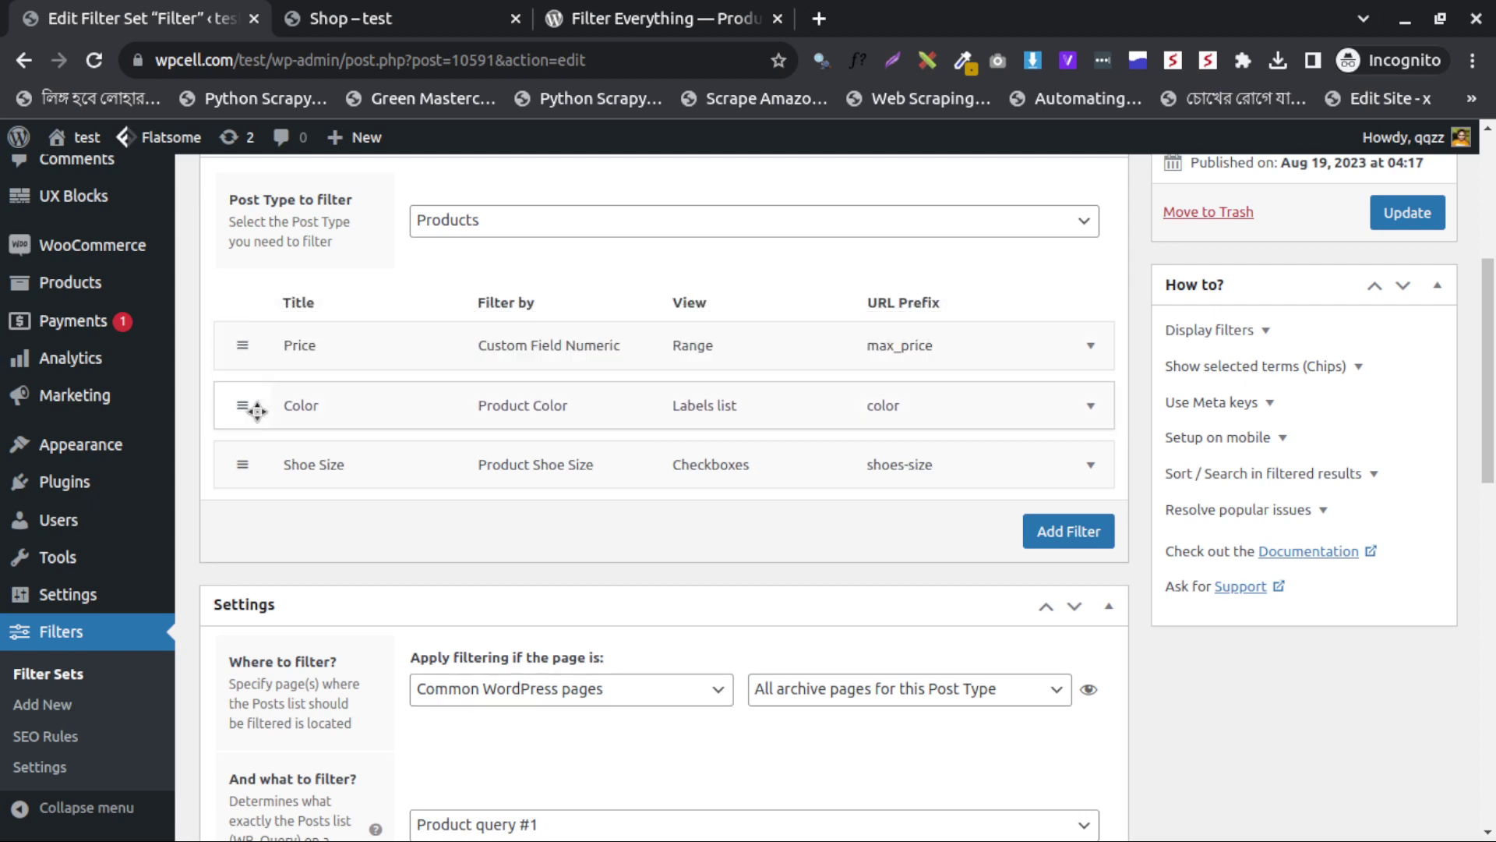
left_click(1406, 213)
Step: Reload the shop and confirm the Color filter now sits between Price and Shoe Size
left_click(494, 20)
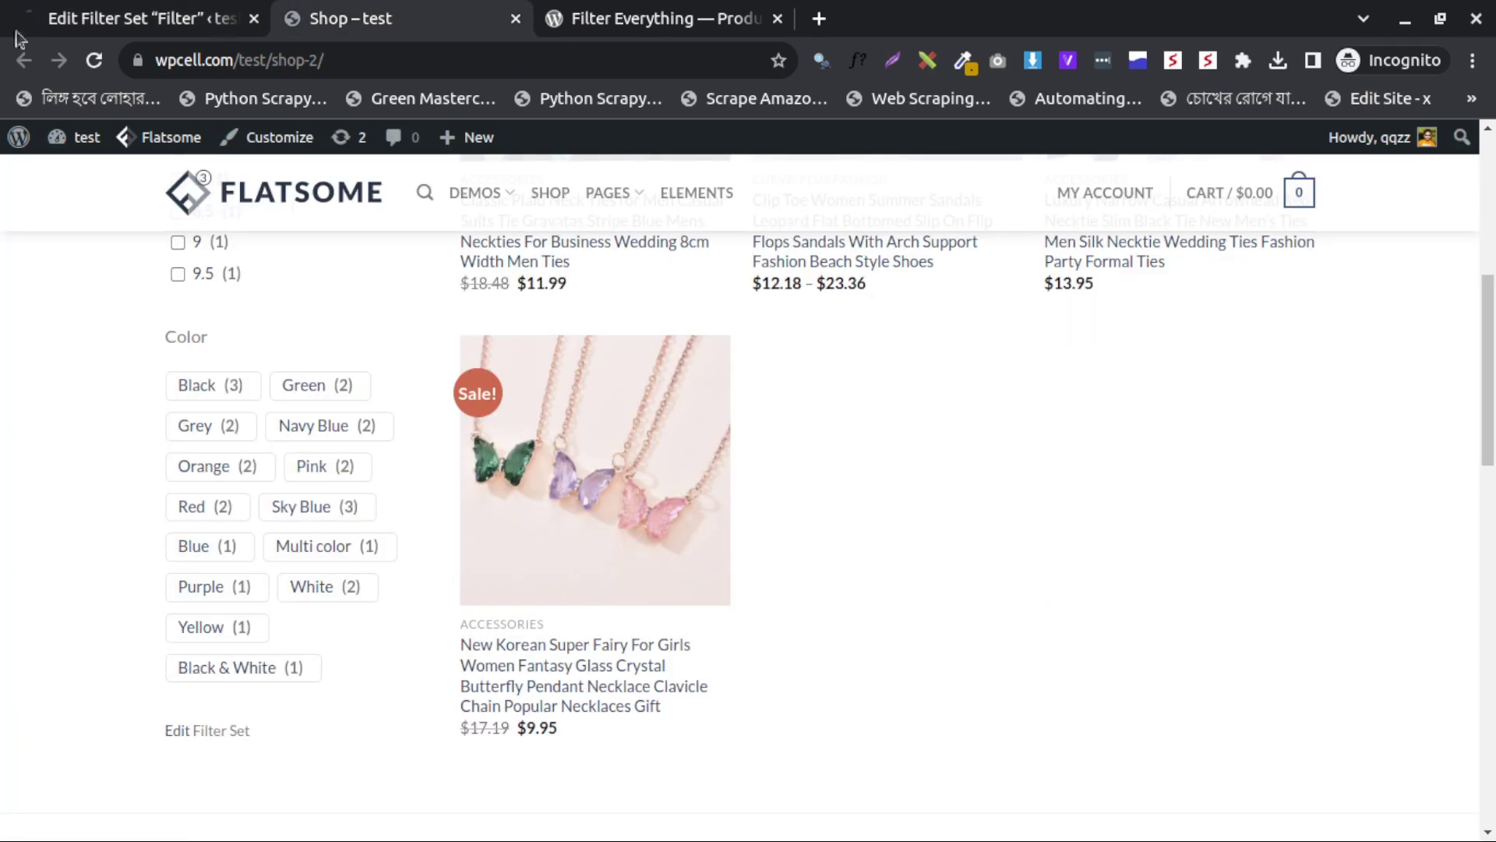
key("F5")
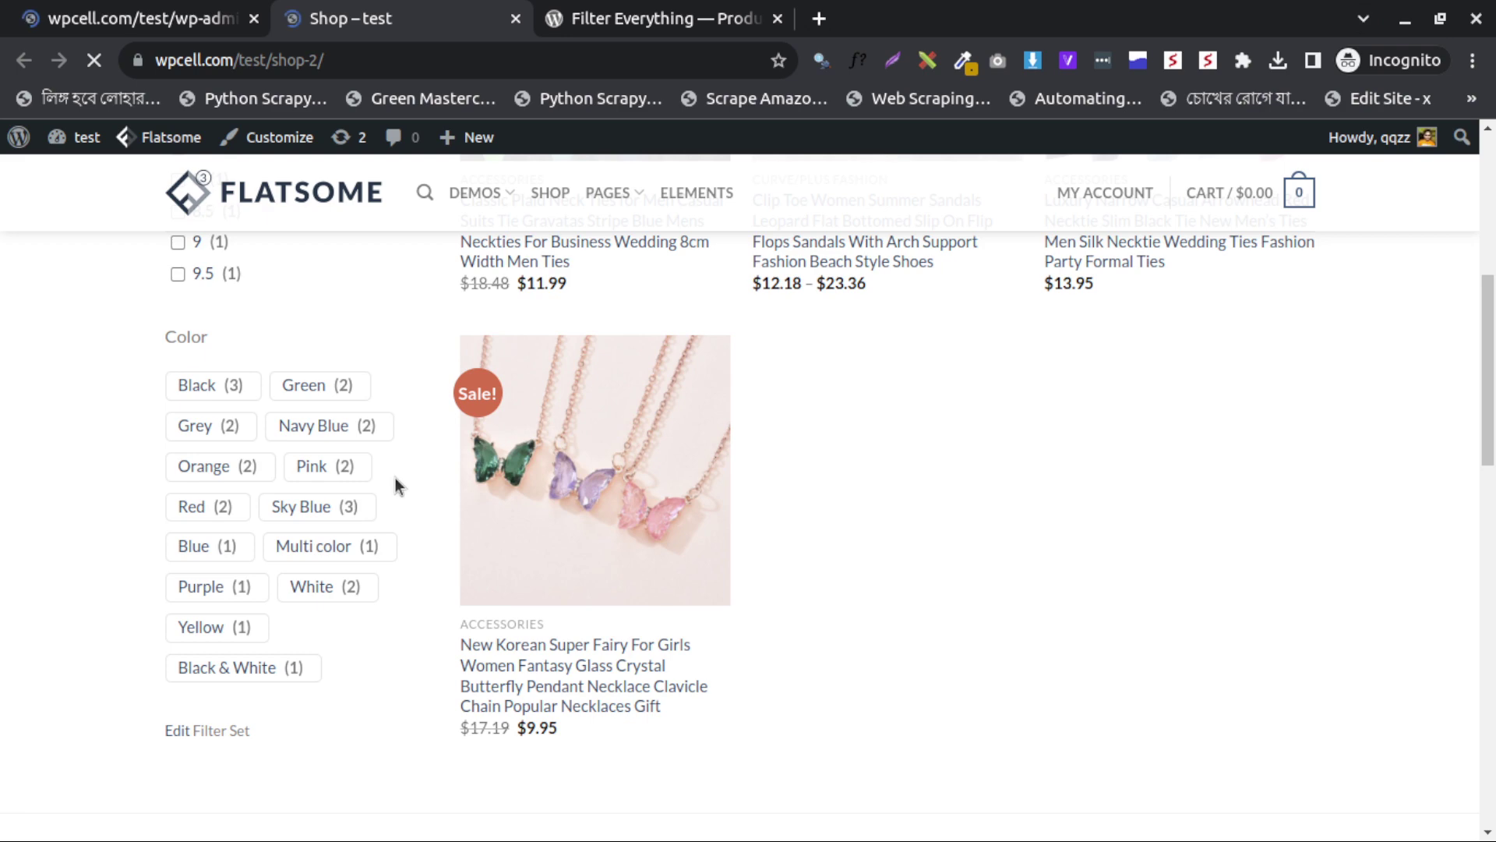
scroll(386, 477, "up", 3)
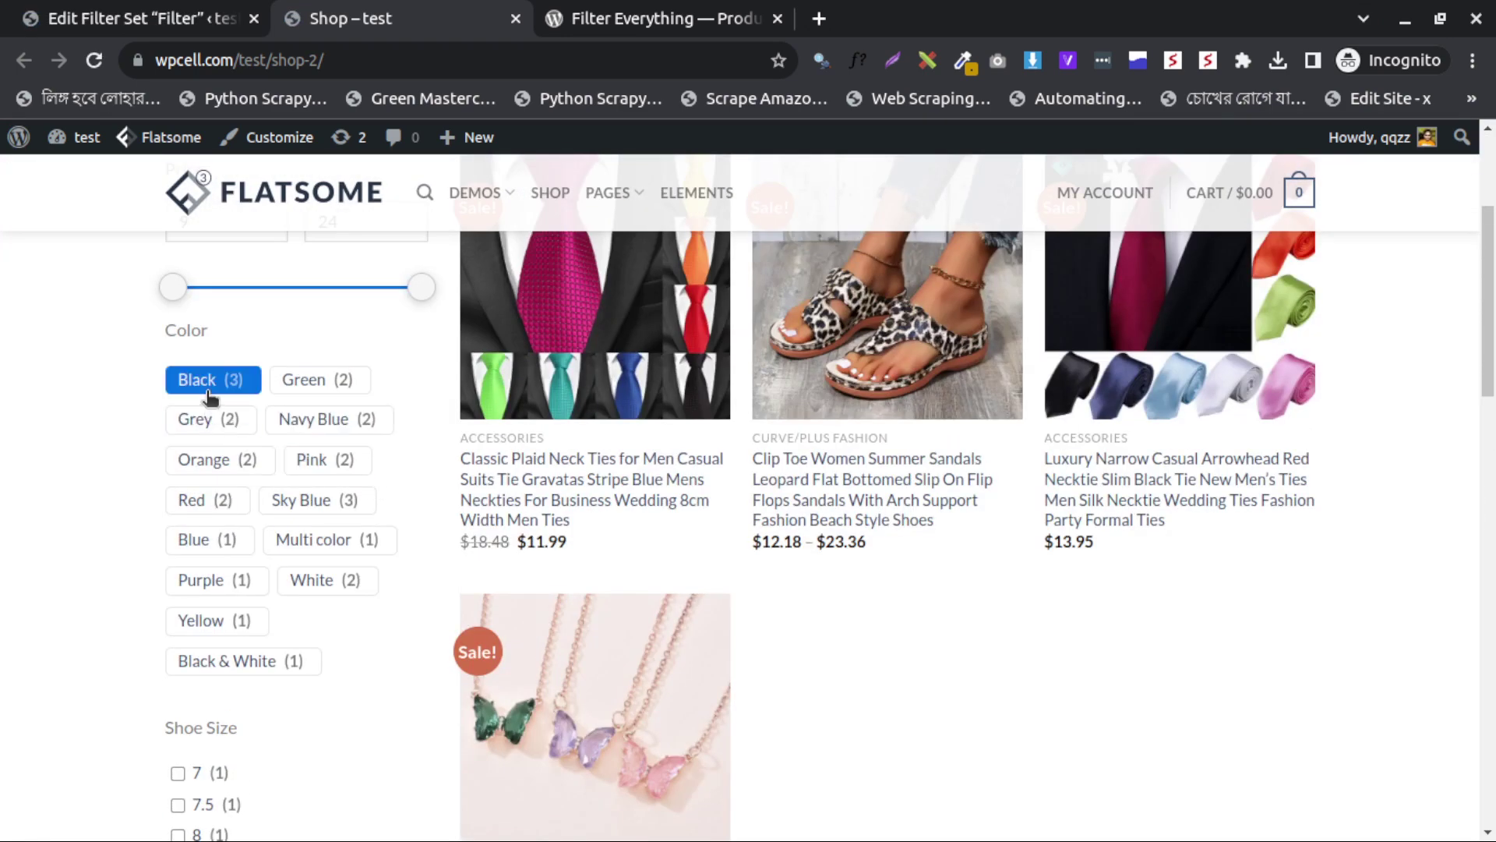
scroll(209, 425, "up", 2)
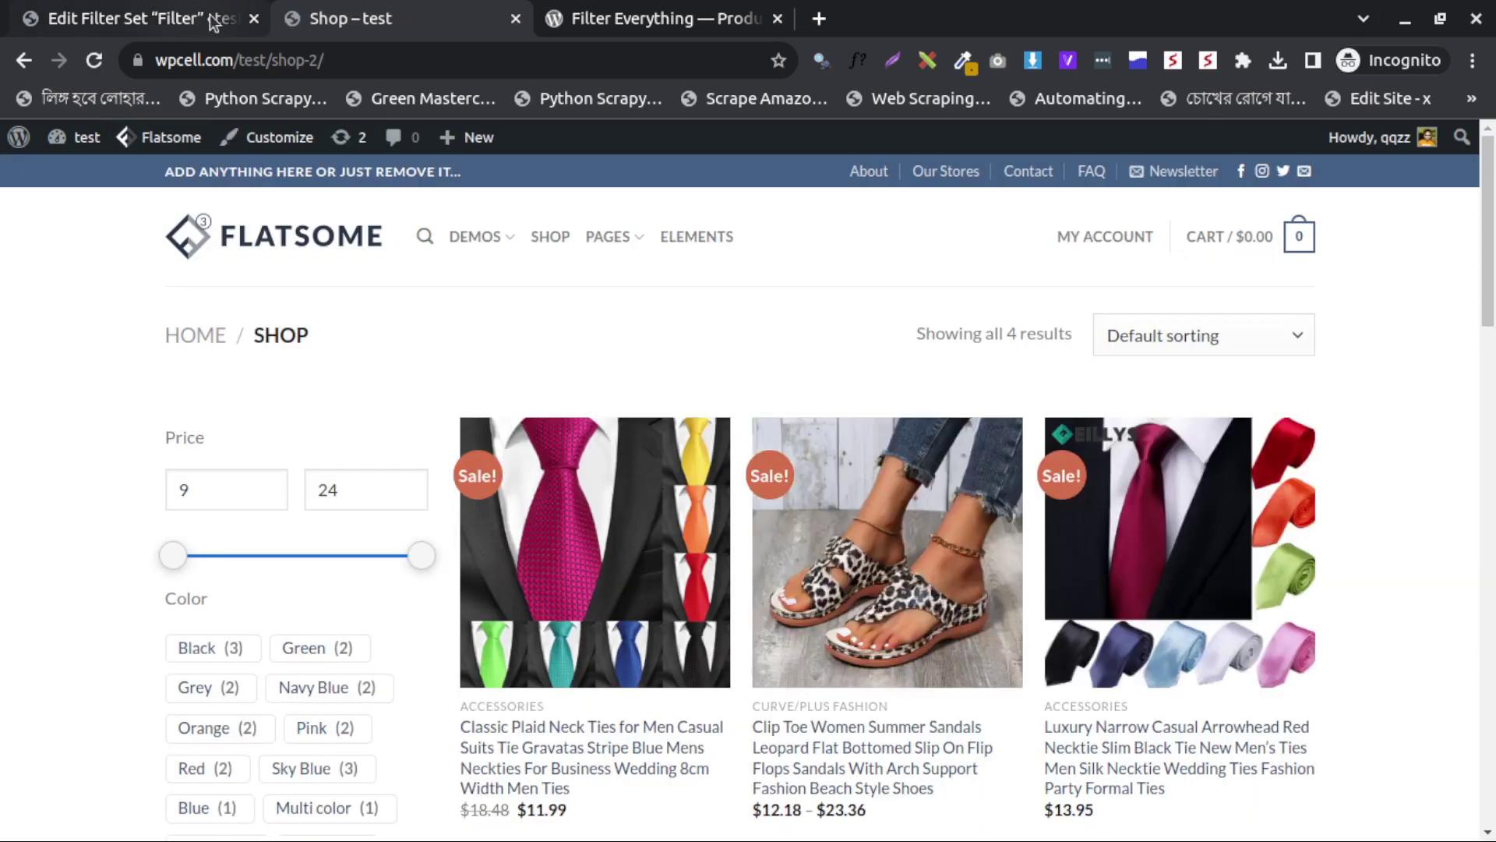
left_click(142, 24)
Step: Recheck the shop, then open Filters > Settings on its General tab
scroll(156, 623, "down", 8)
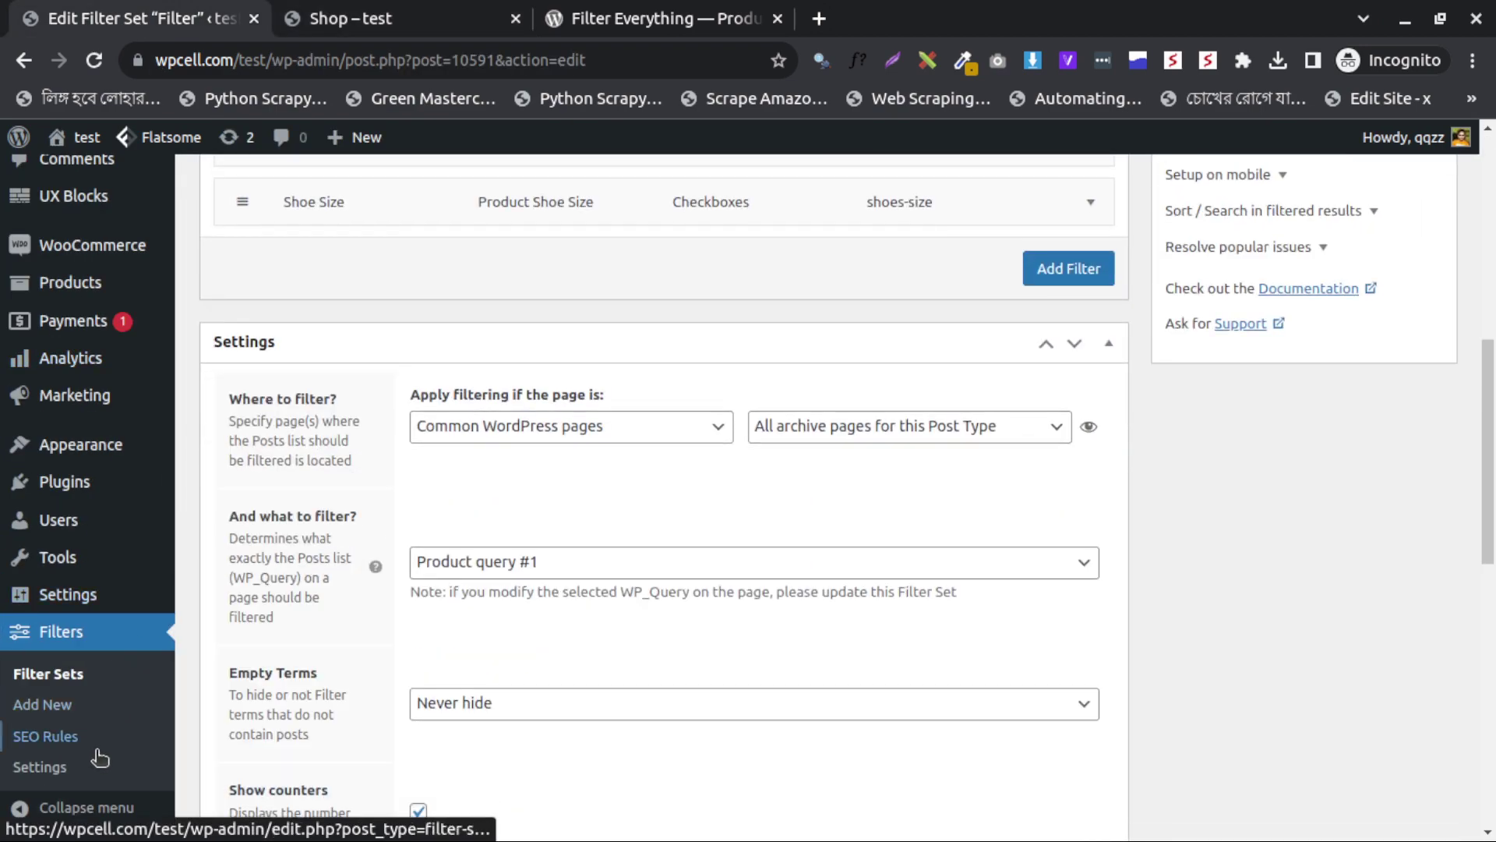
scroll(217, 629, "up", 5)
left_click(351, 17)
scroll(223, 431, "down", 2)
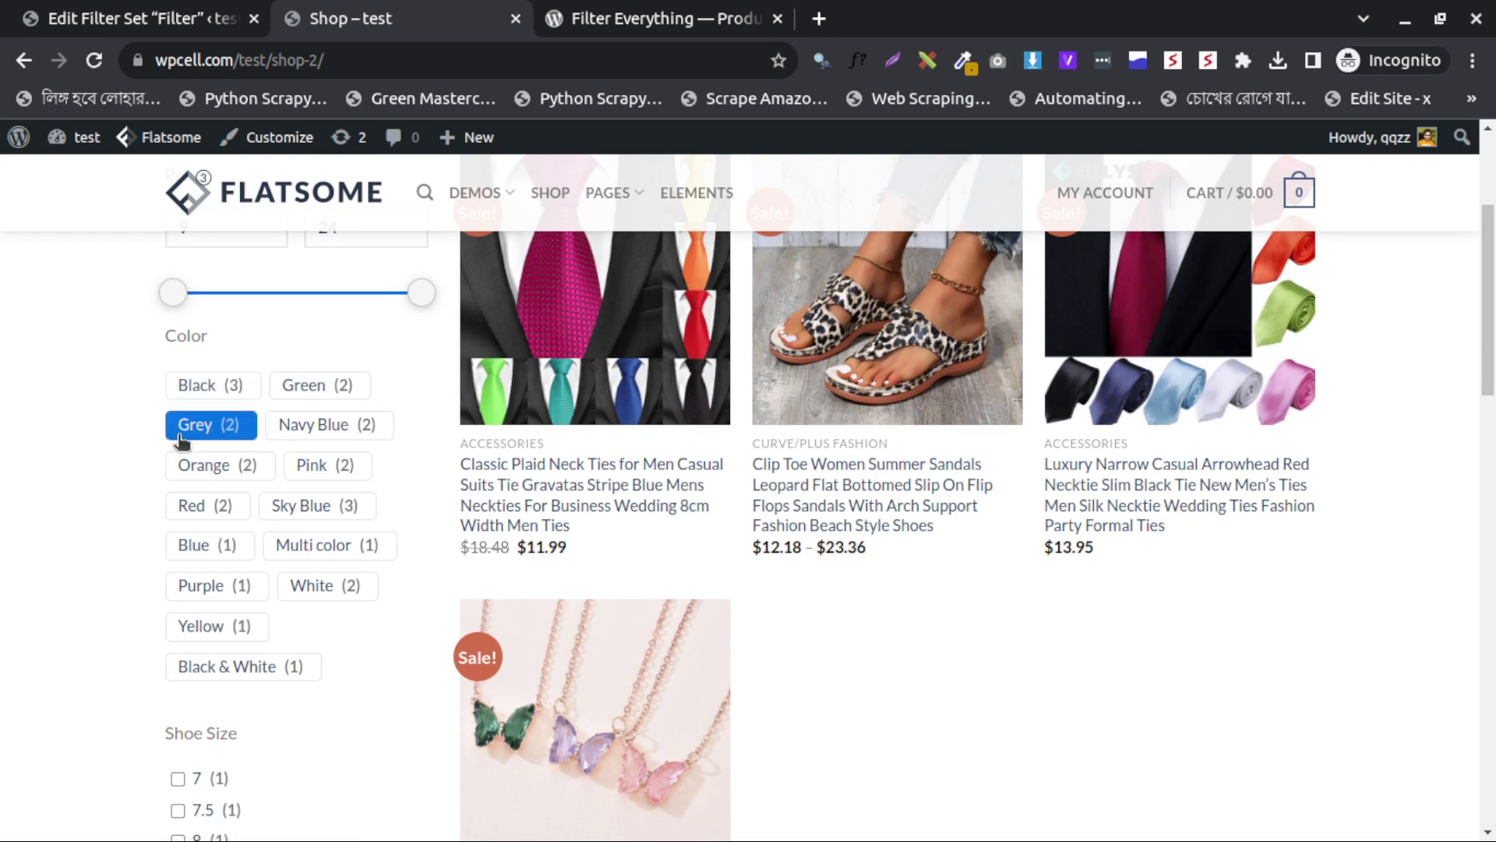
left_click(110, 19)
scroll(64, 657, "down", 5)
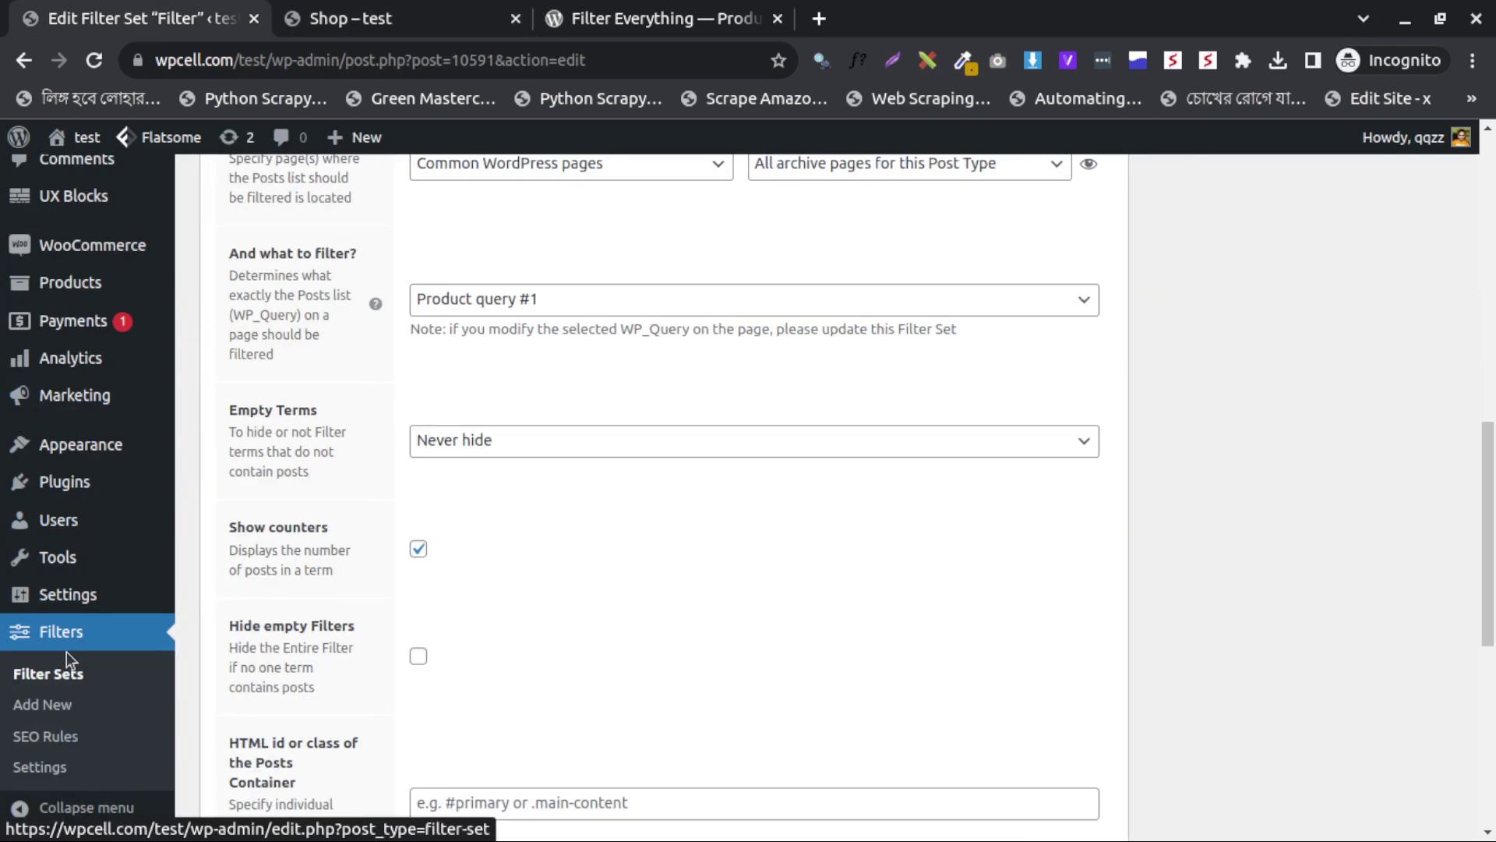
left_click(56, 770)
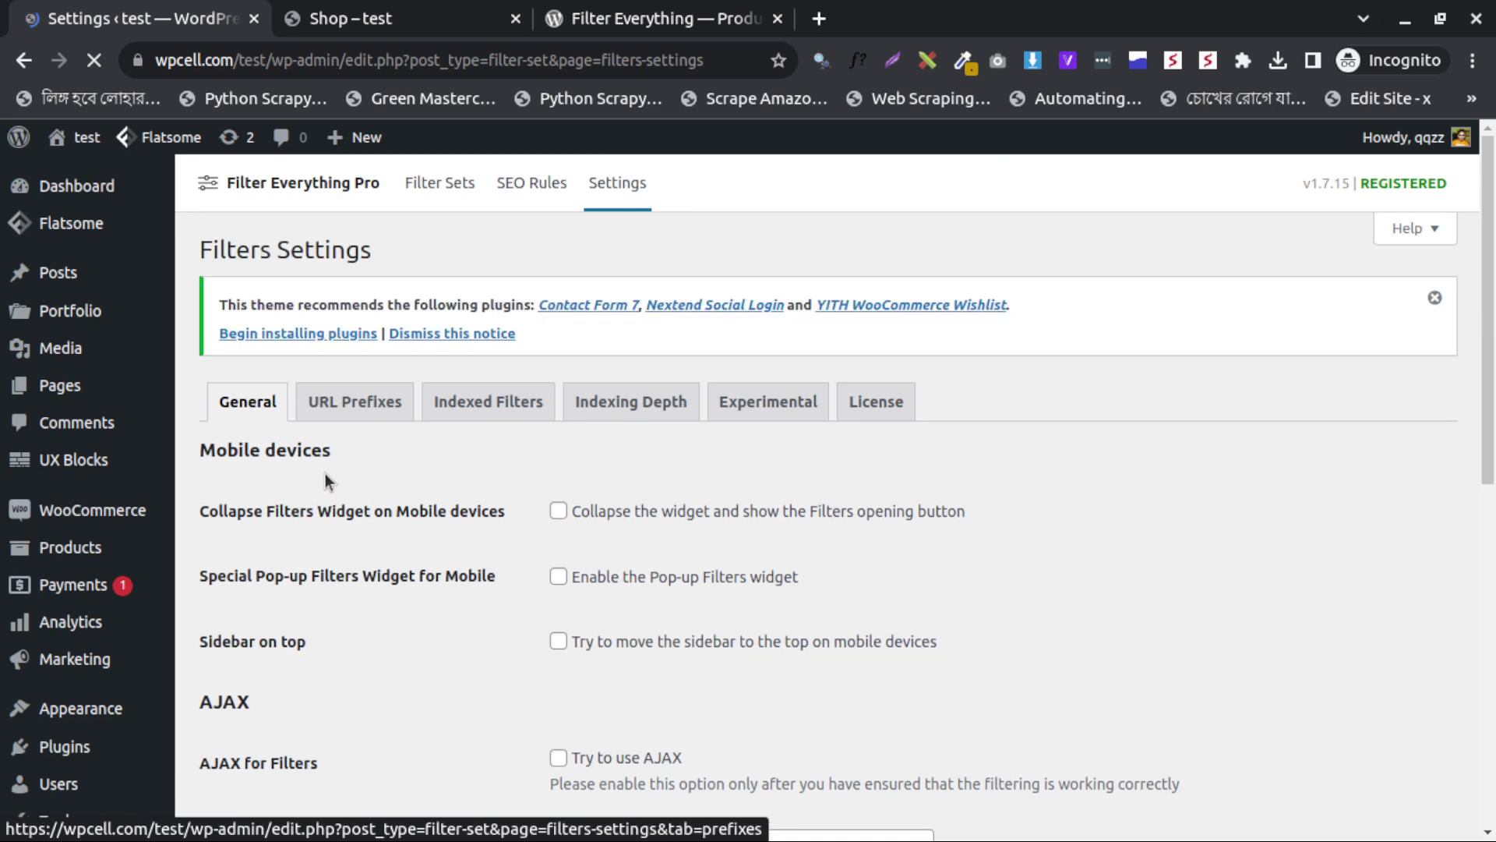
Step: Click Save Changes at the bottom of Filters Settings and return to the Shop – test tab
scroll(363, 452, "down", 4)
left_click(351, 18)
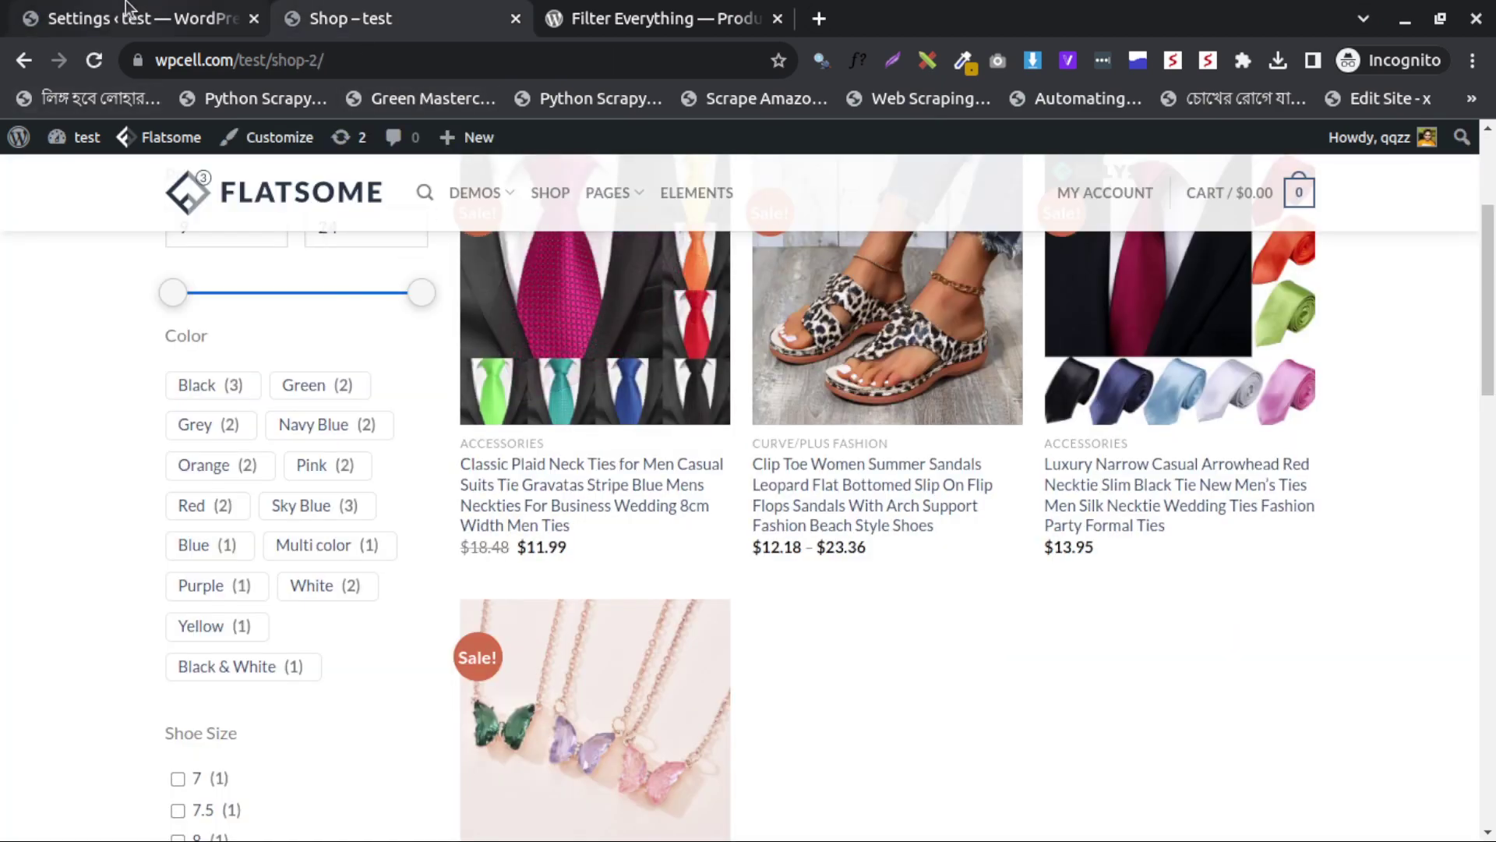
left_click(86, 15)
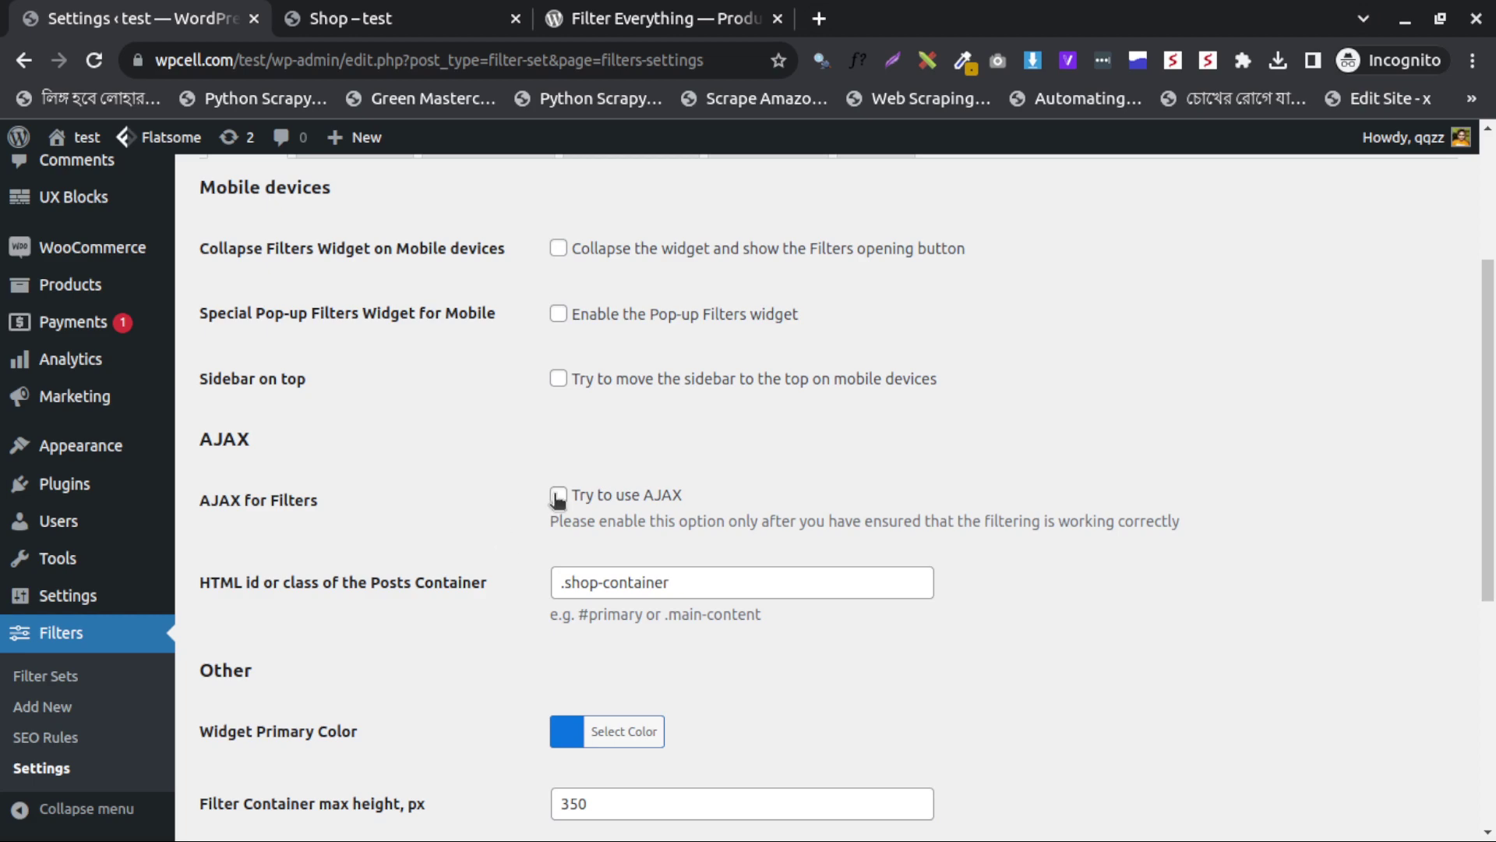
scroll(561, 555, "down", 6)
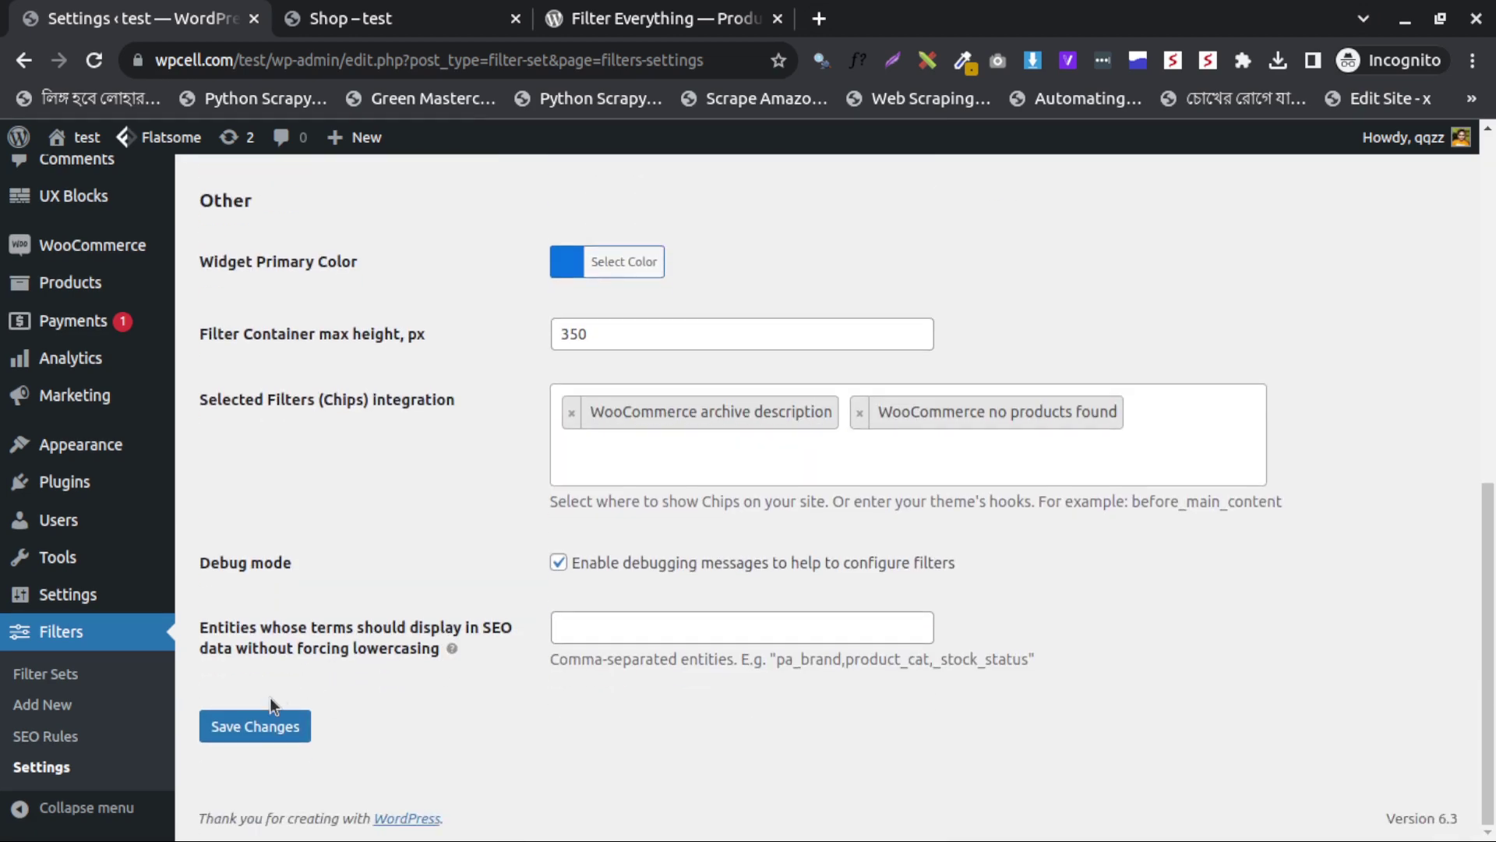
left_click(279, 726)
left_click(374, 18)
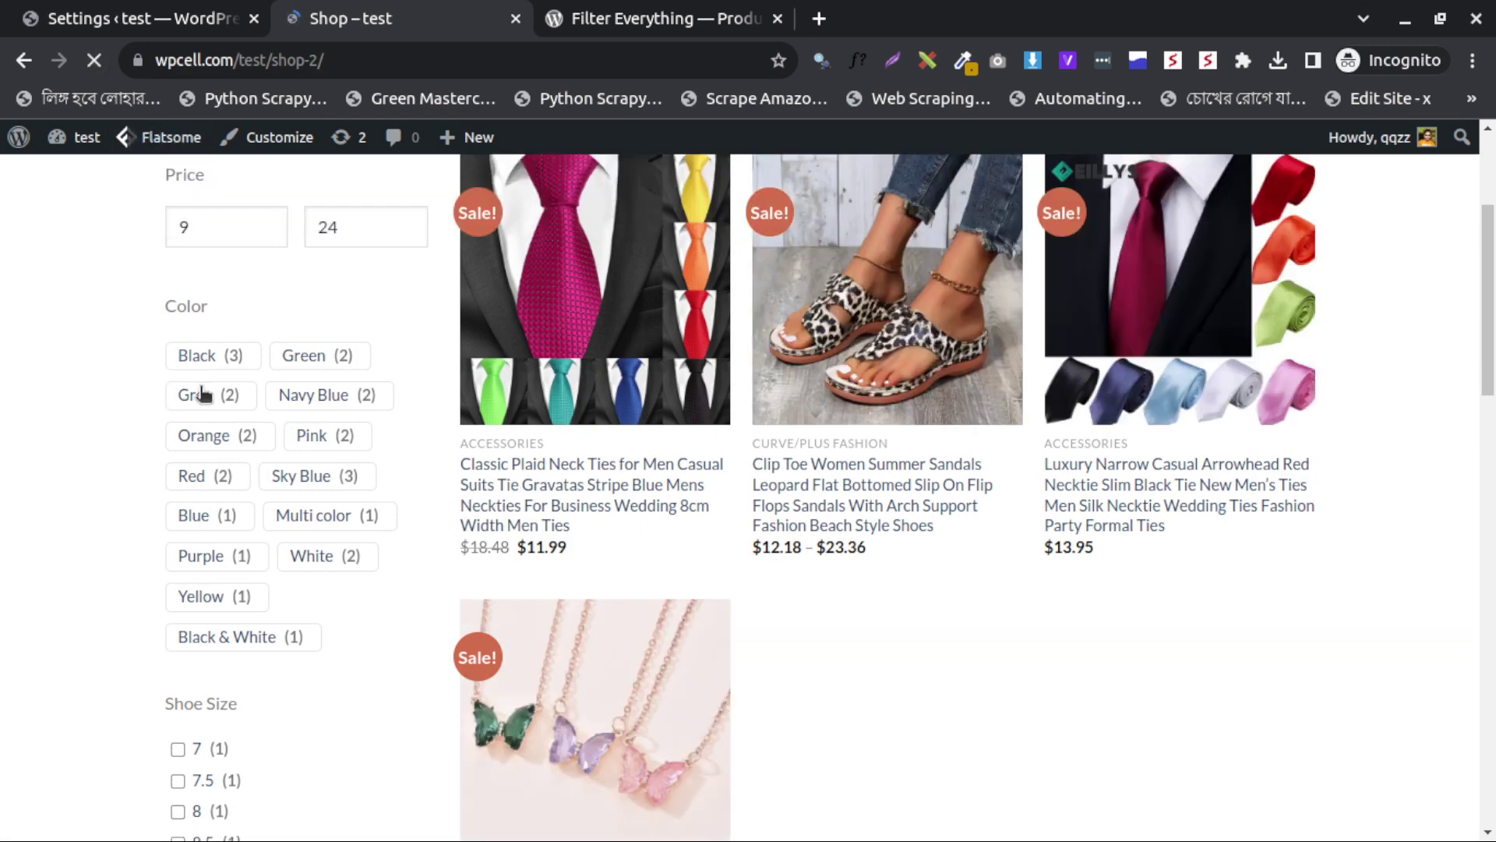
left_click(205, 385)
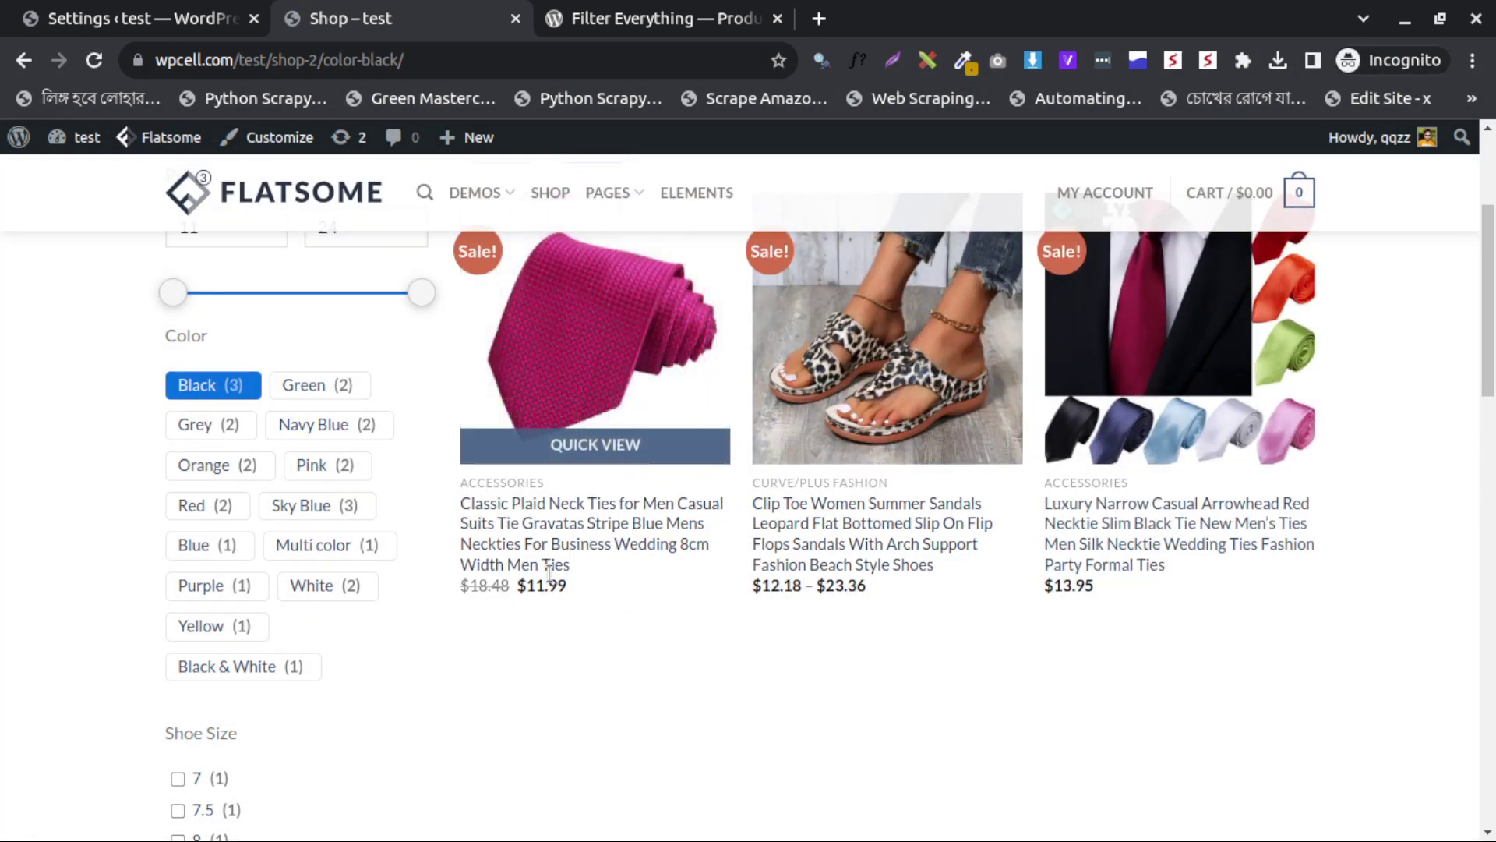
left_click(336, 389)
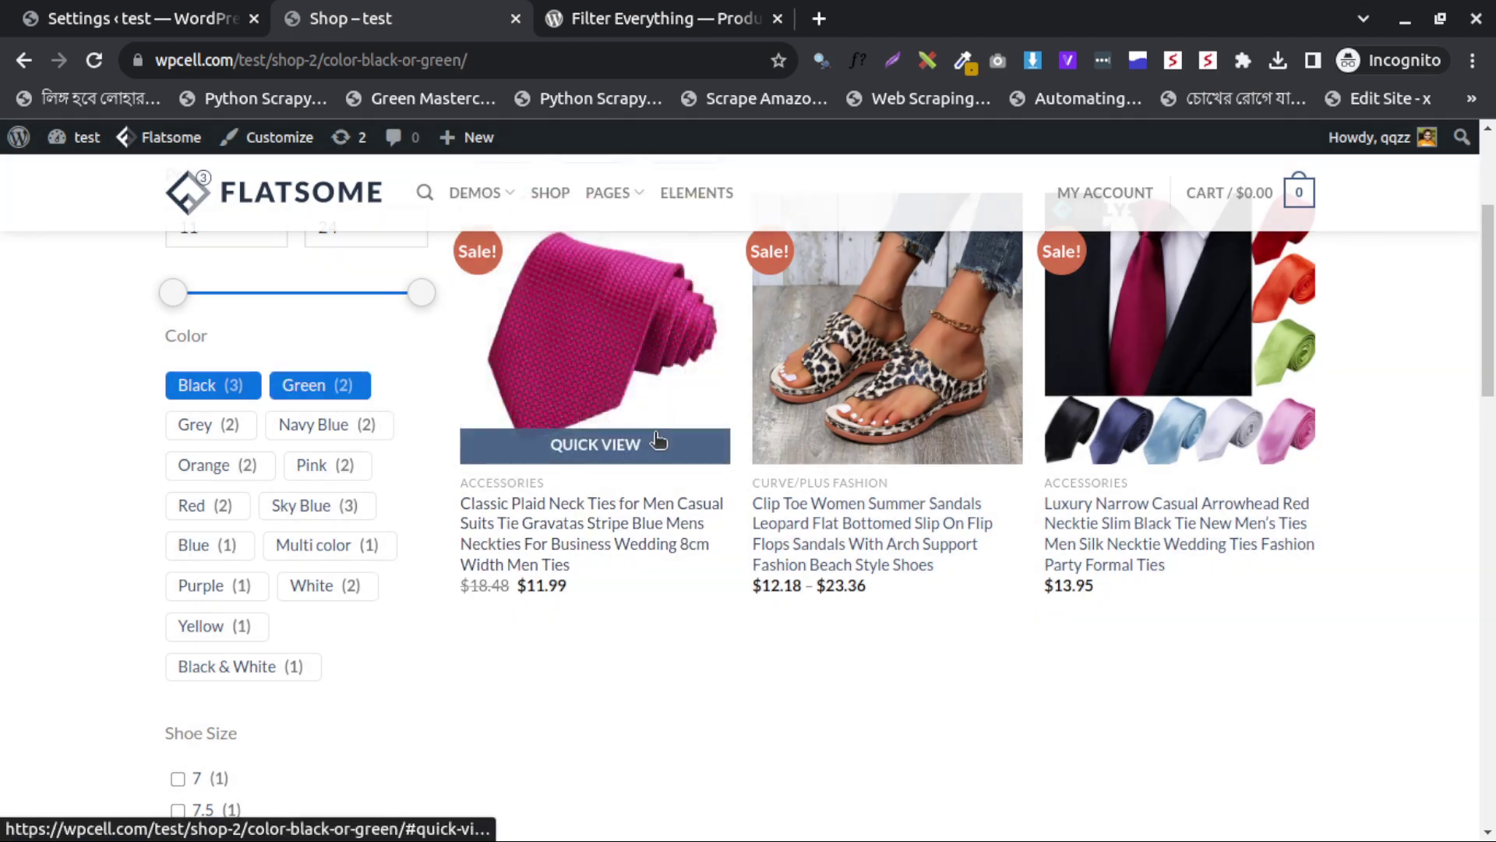
left_click(281, 397)
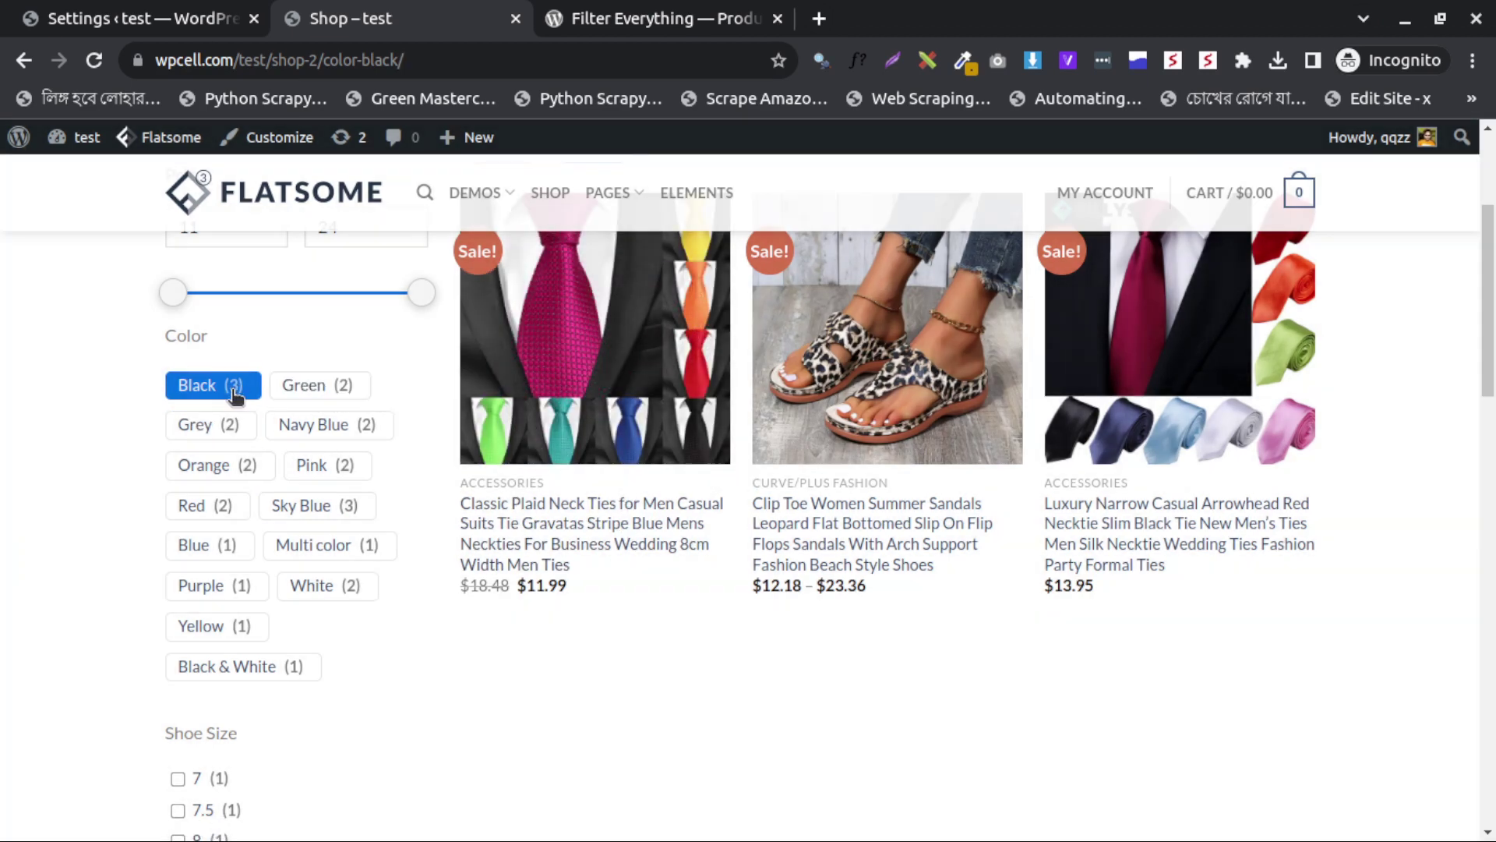
left_click(233, 394)
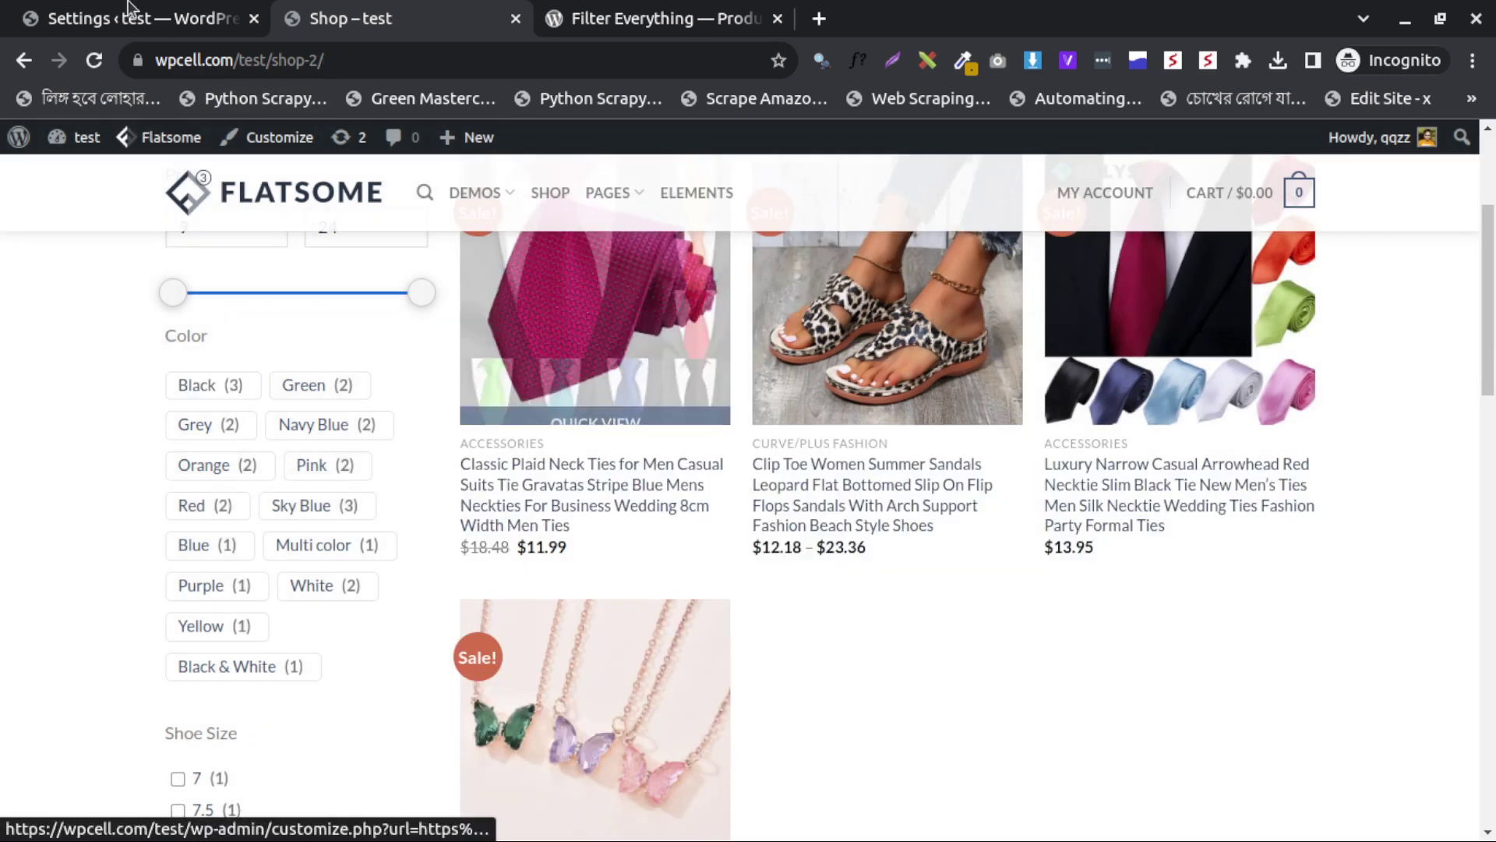
left_click(128, 9)
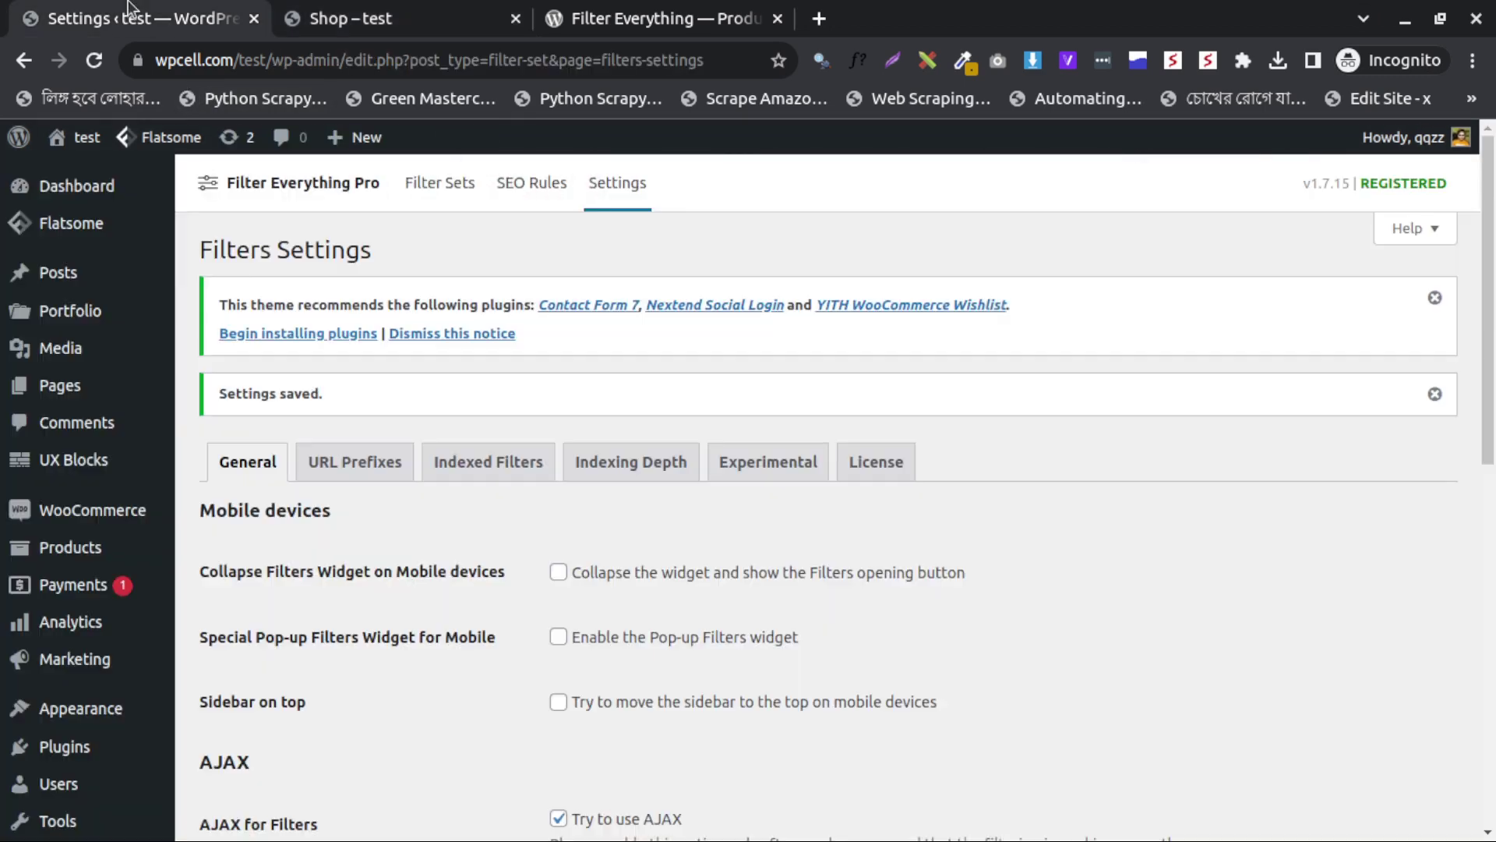
Step: On the Experimental tab, enable Color swatches and assign them to the Product Color taxonomy
left_click(739, 466)
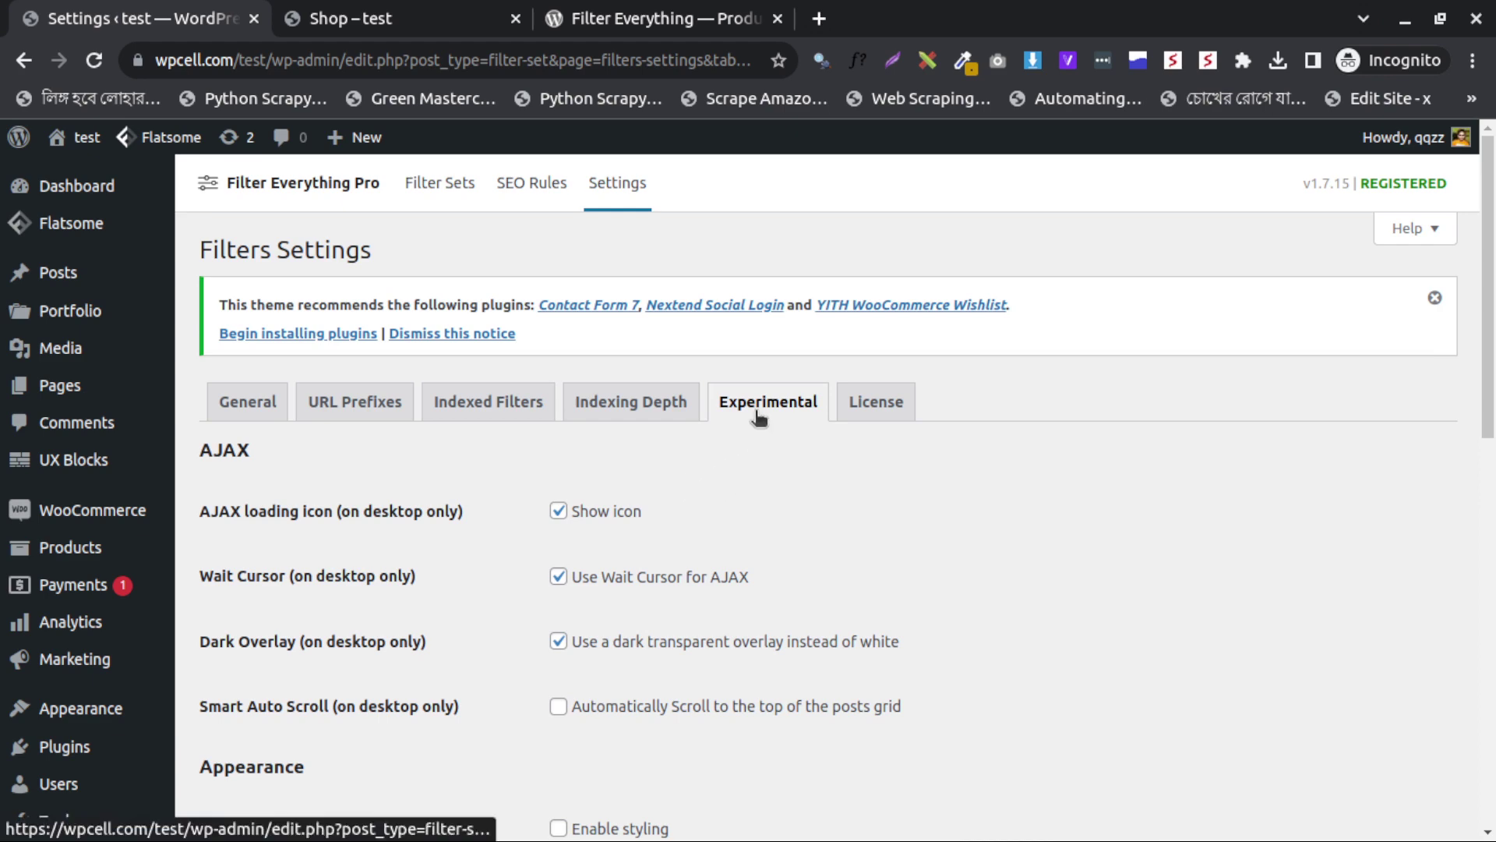
scroll(712, 512, "down", 8)
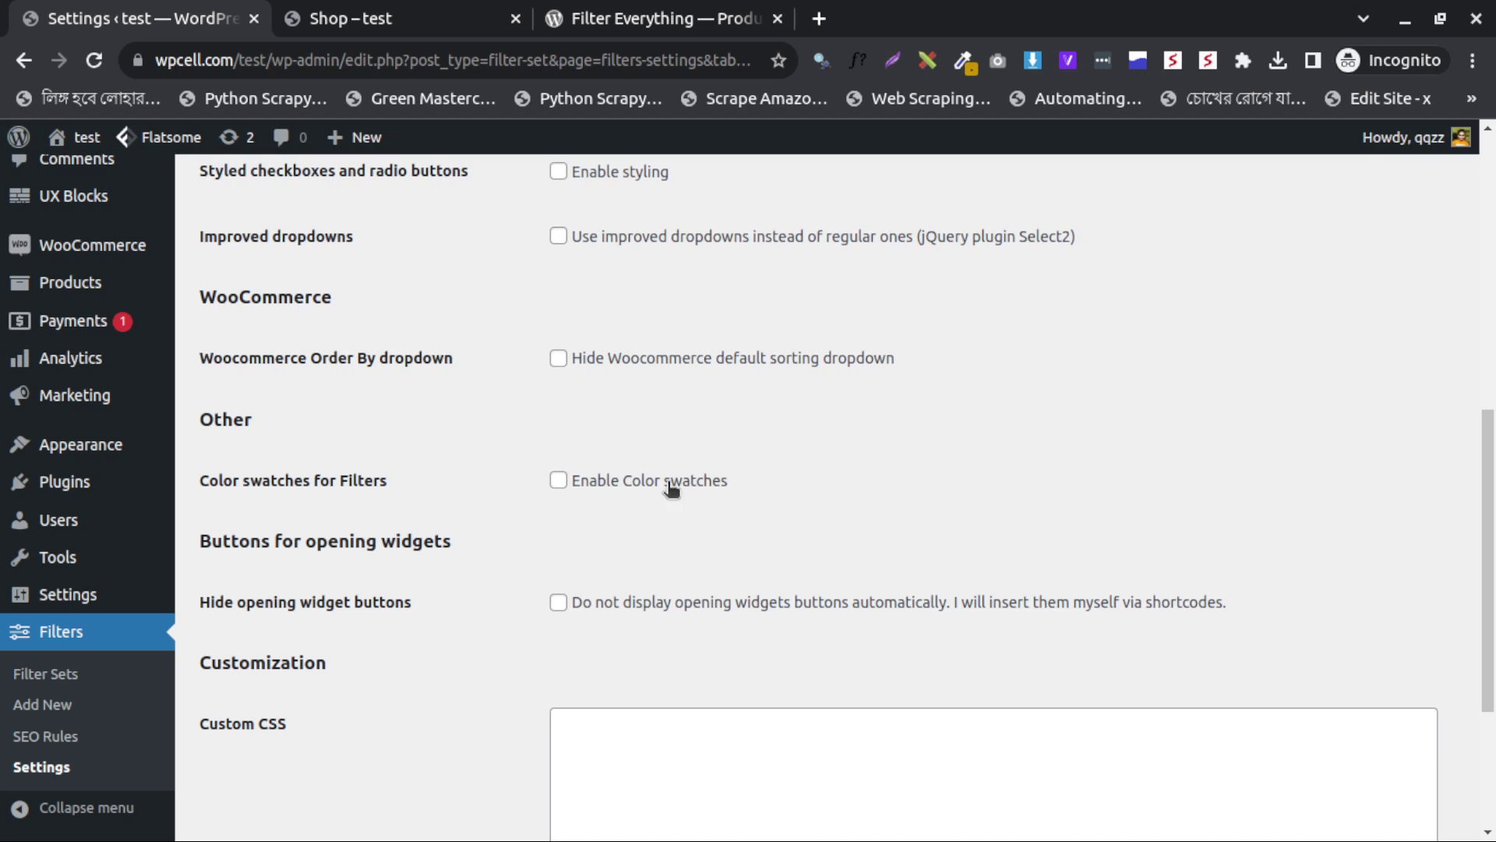
left_click(670, 483)
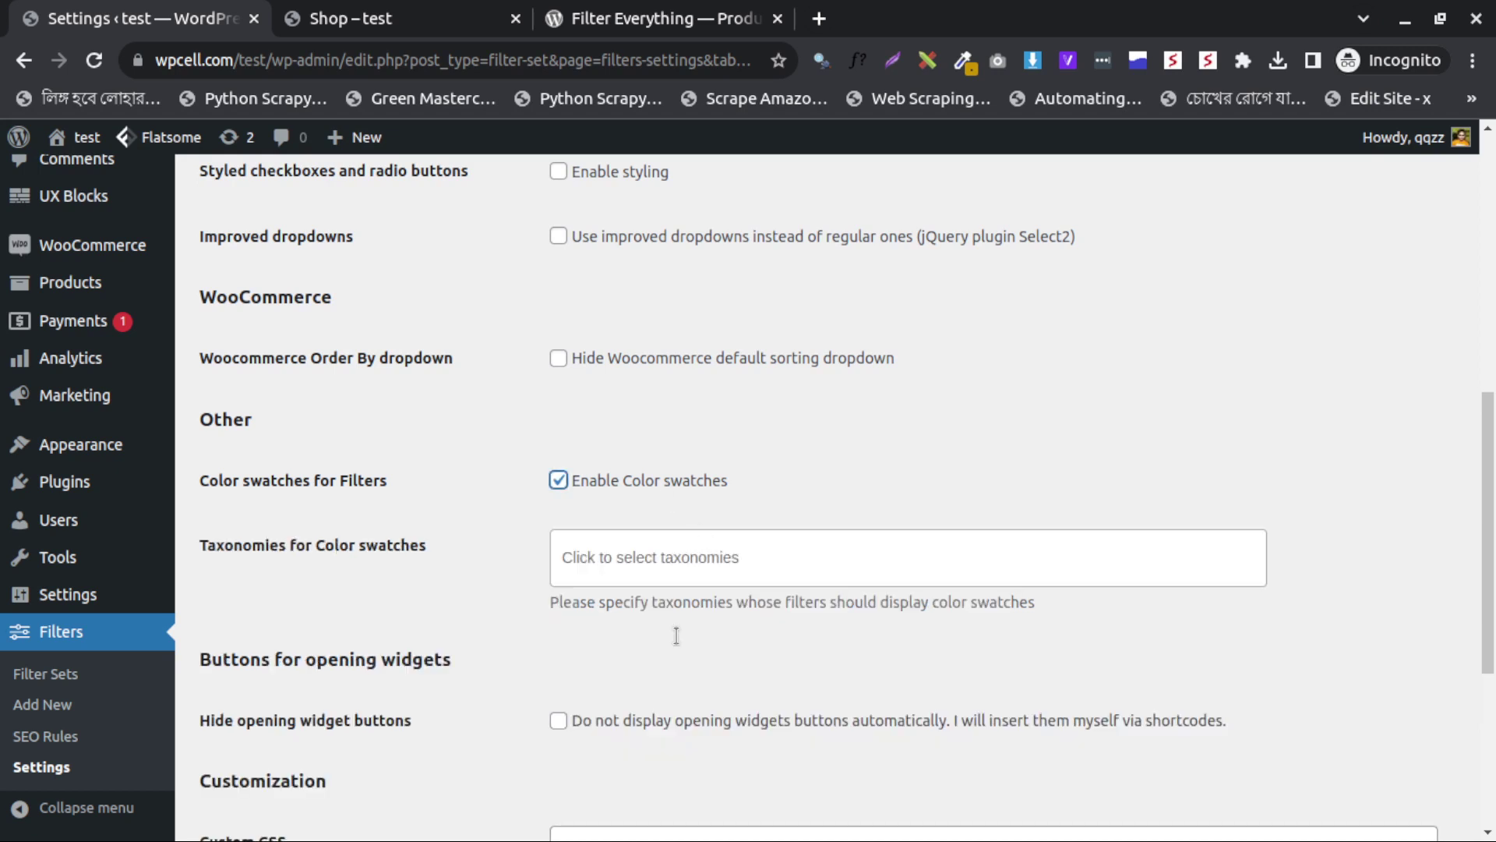
left_click(622, 543)
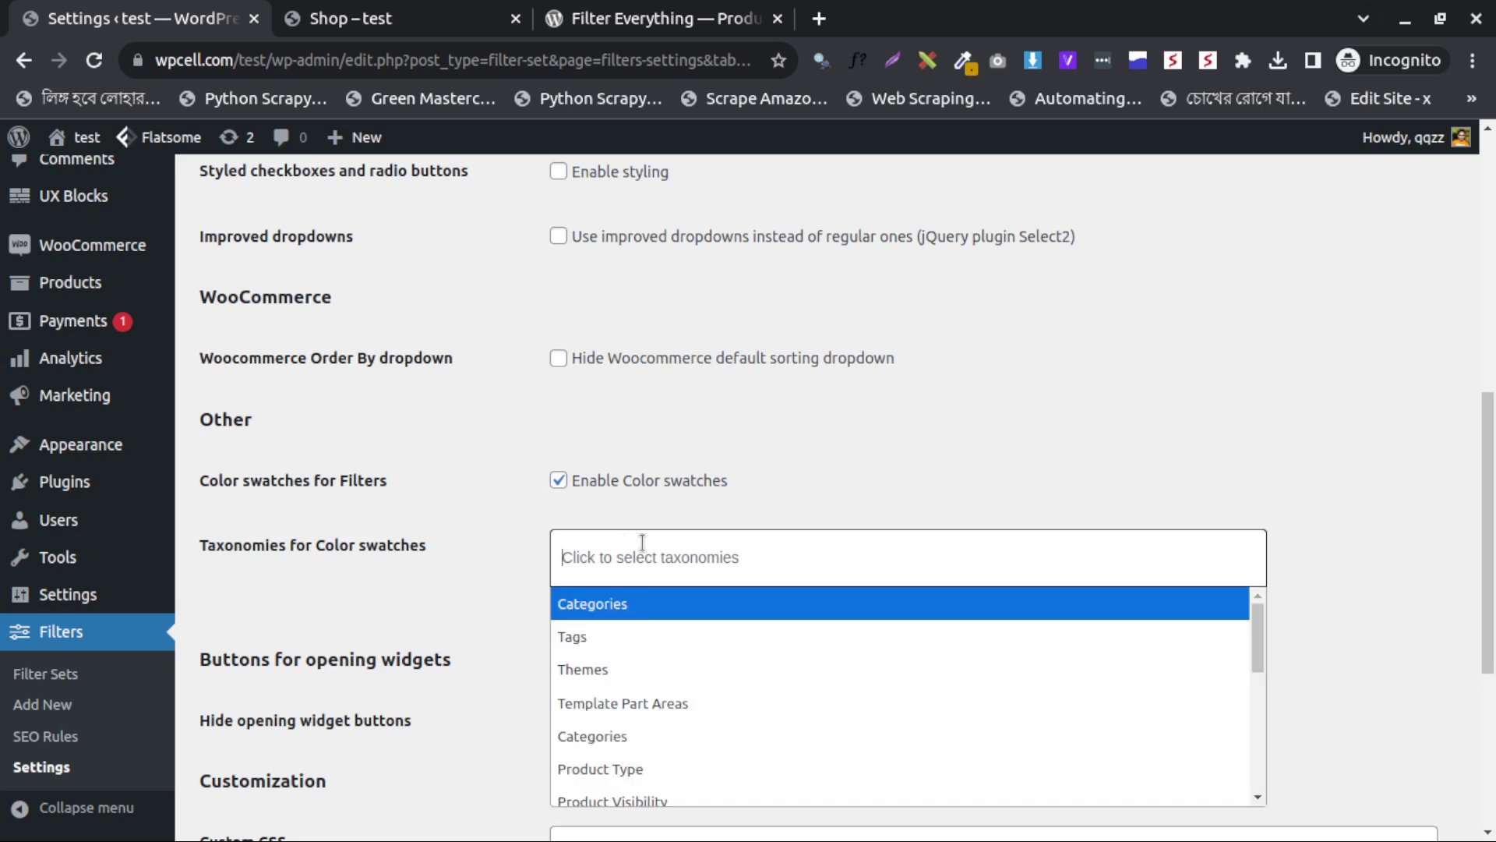
type("colo")
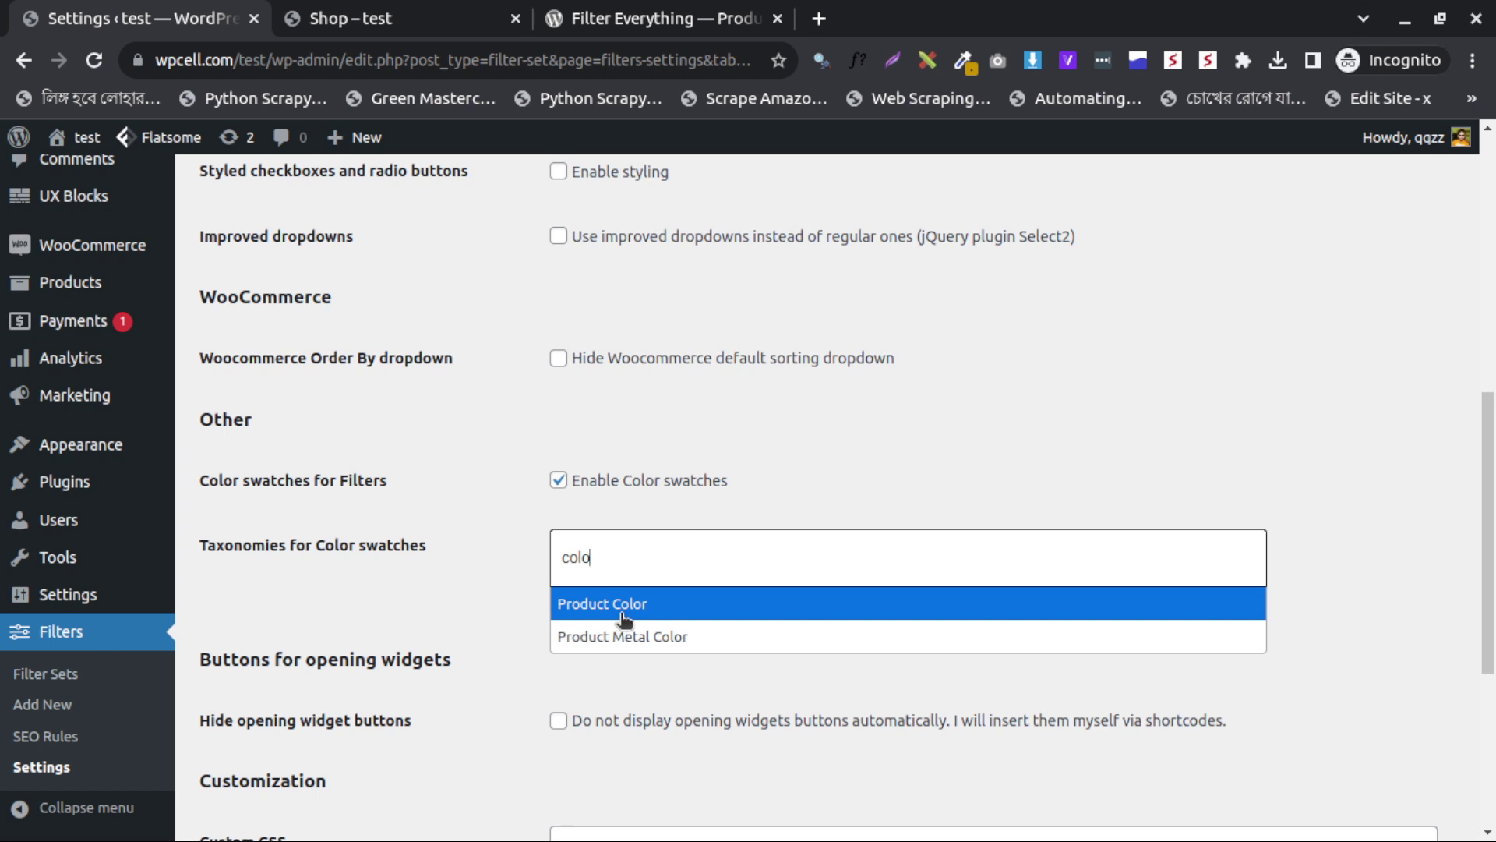
left_click(624, 615)
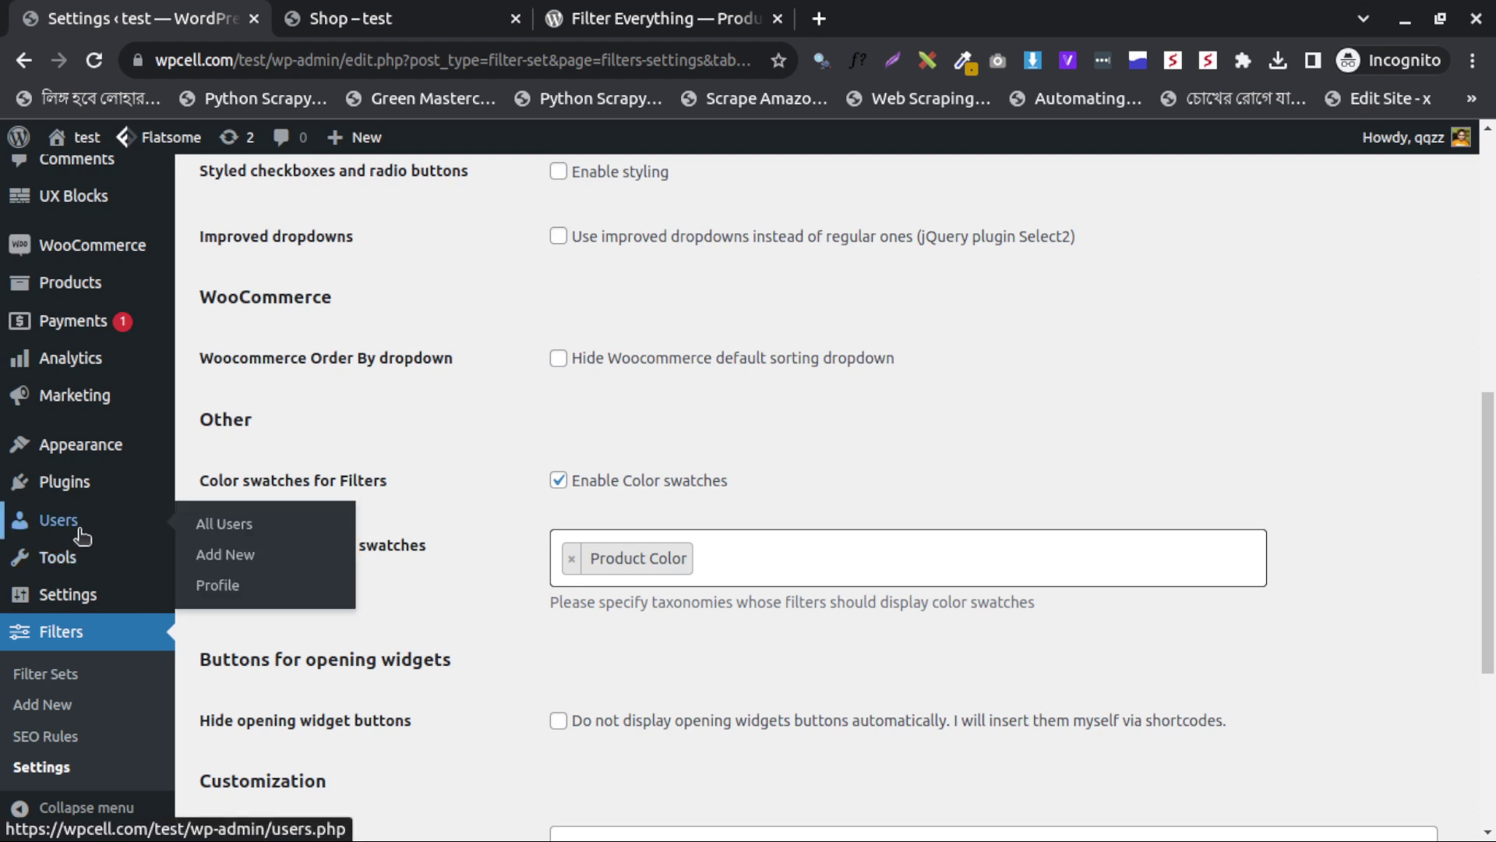
Step: Open Products > Attributes in a new tab and move that tab further left
scroll(40, 351, "up", 2)
mouse_move(108, 425)
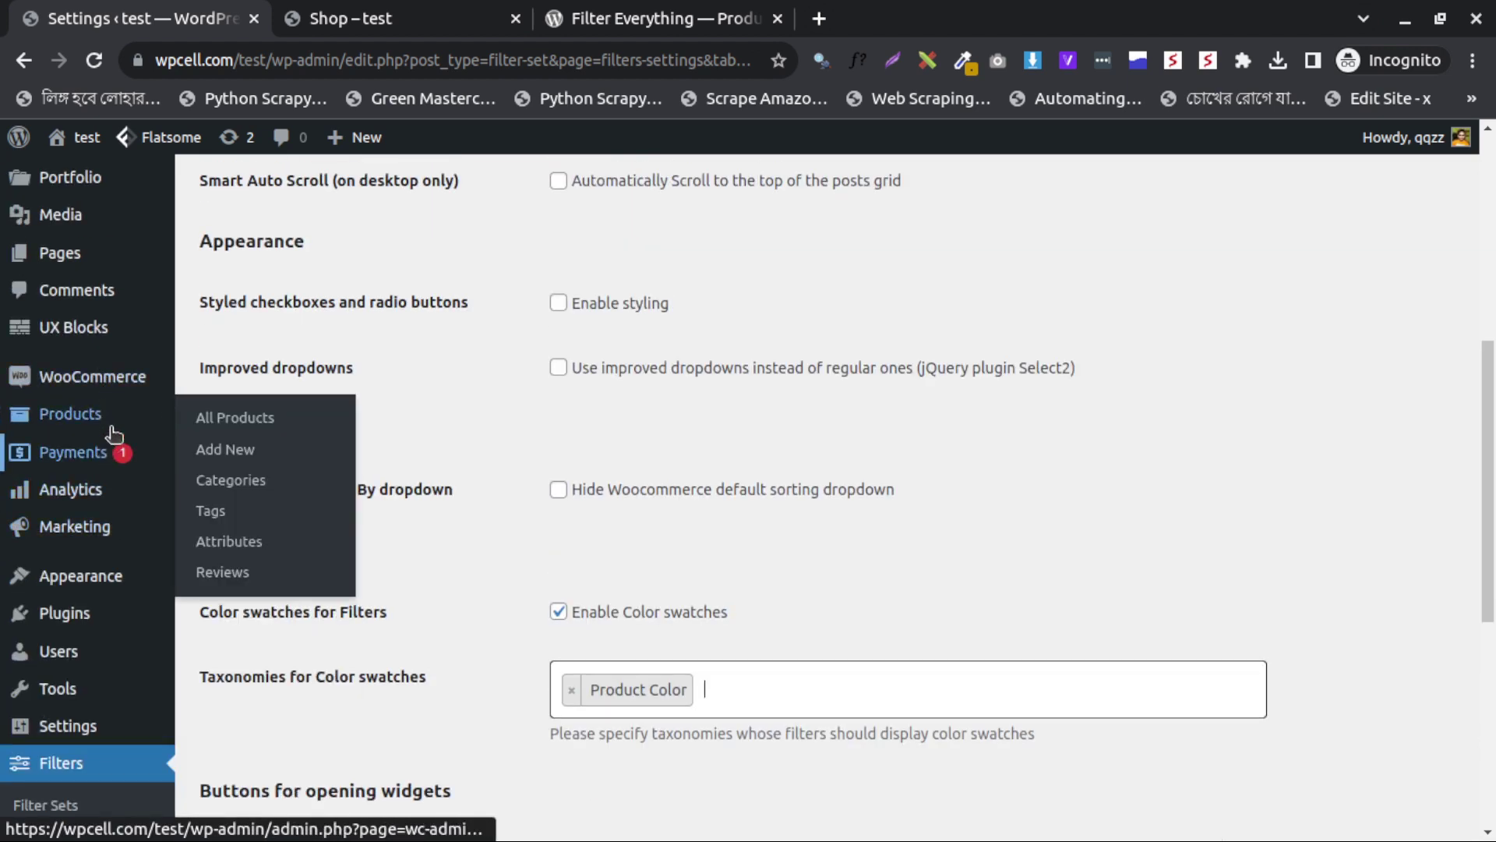
right_click(230, 544)
left_click(257, 555)
left_click_drag(664, 25, 360, 16)
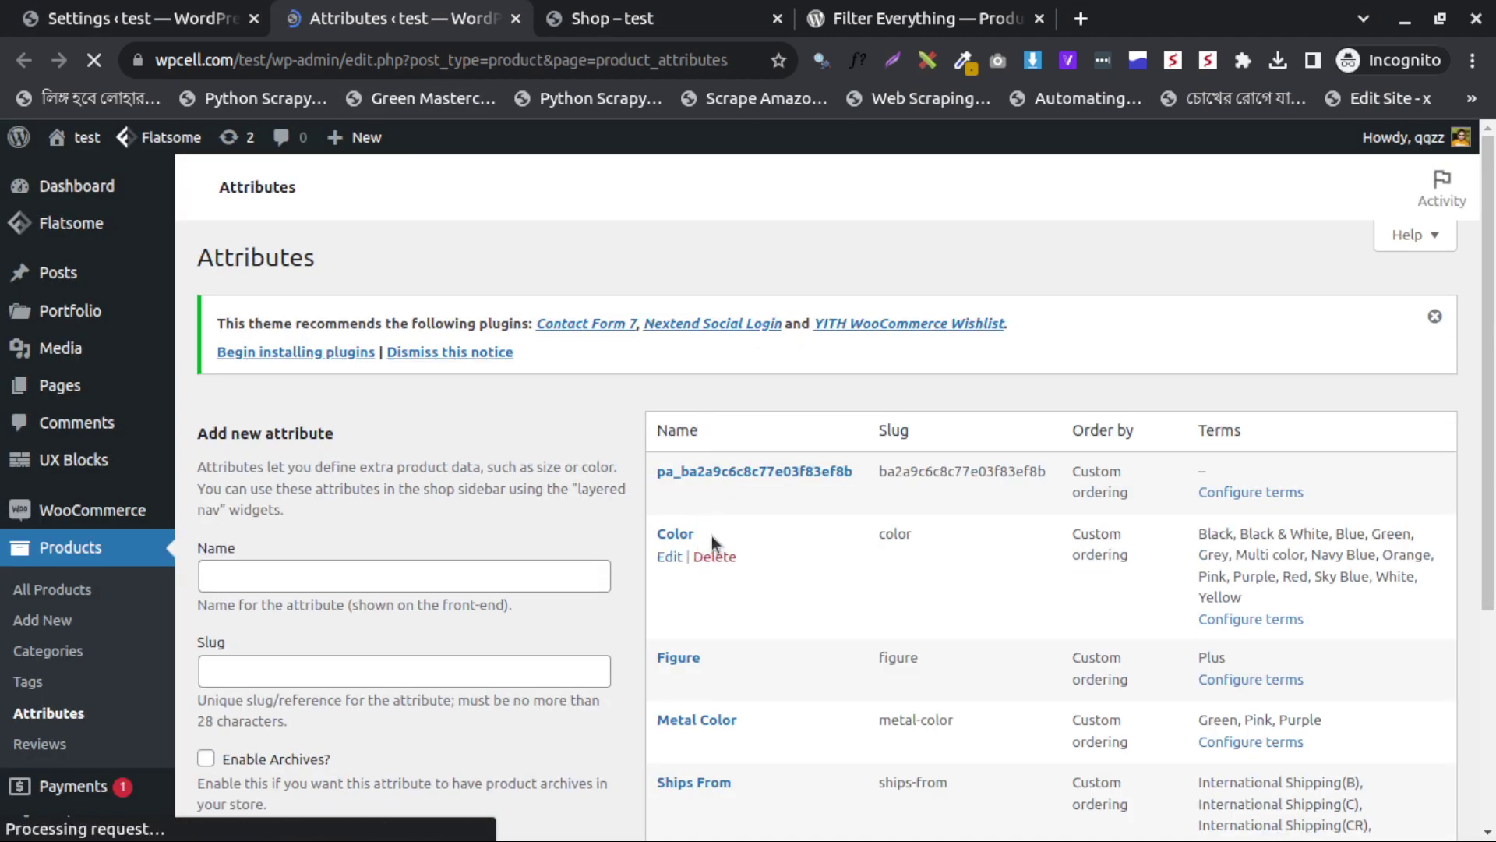
double_click(713, 535)
Step: Open Filter Sets in a new tab, edit the Filter set, then return to the settings tab
scroll(87, 577, "down", 2)
mouse_move(97, 674)
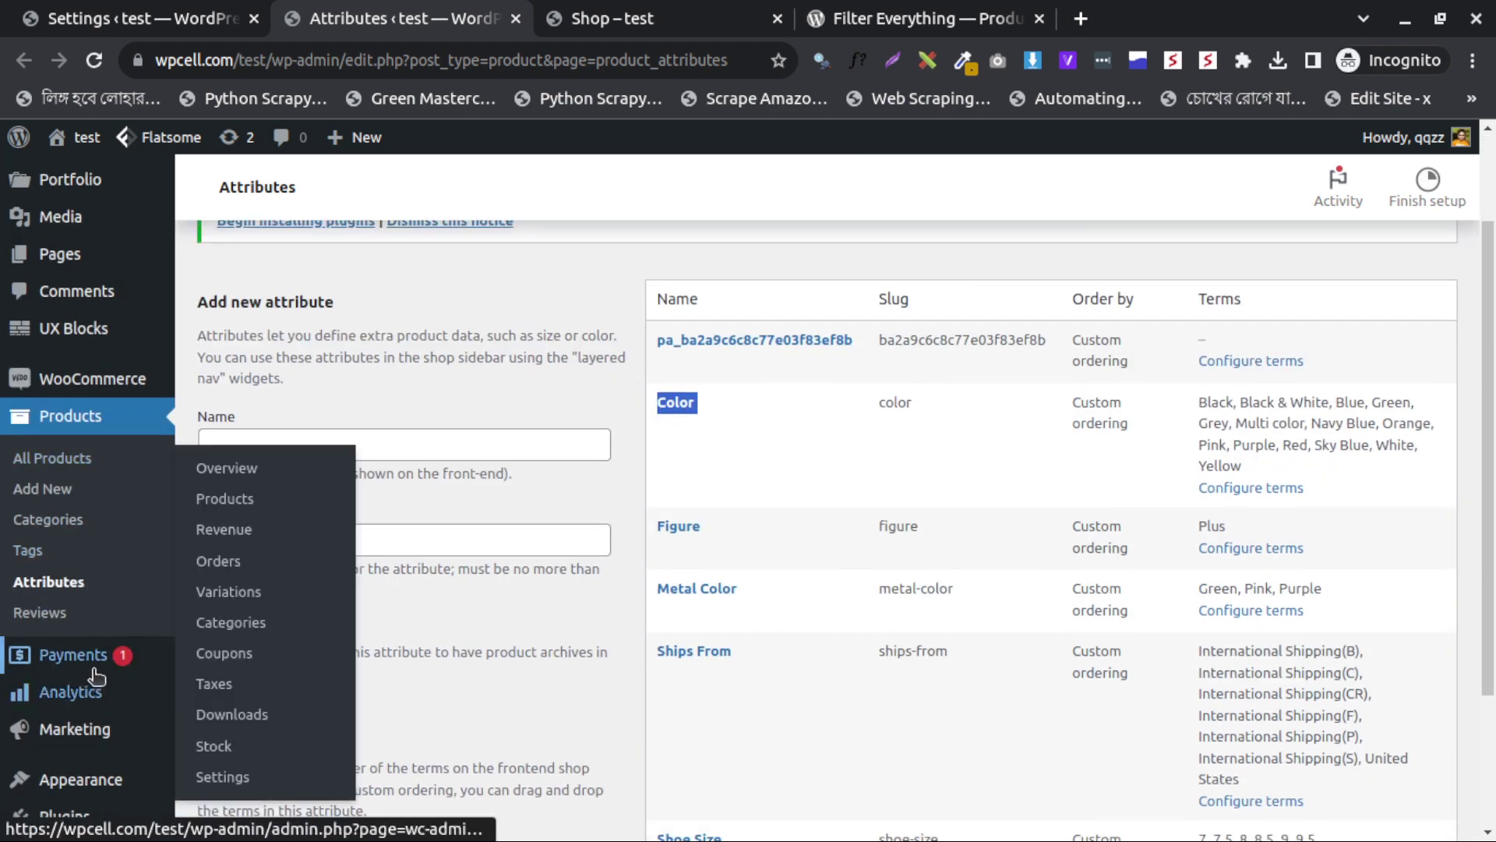
scroll(96, 674, "down", 3)
mouse_move(100, 748)
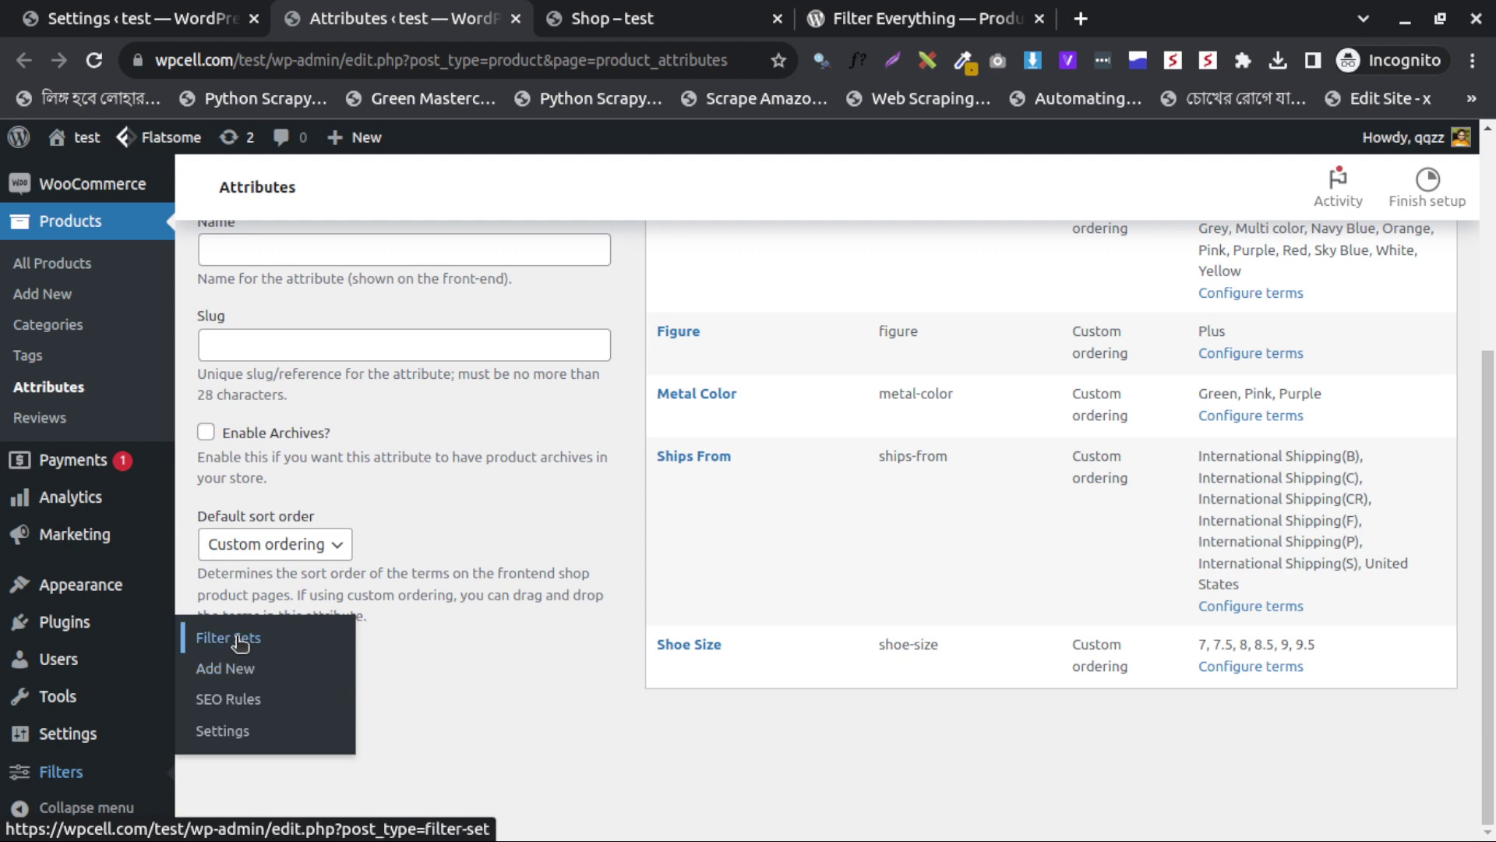
middle_click(240, 641)
key("ctrl+Tab")
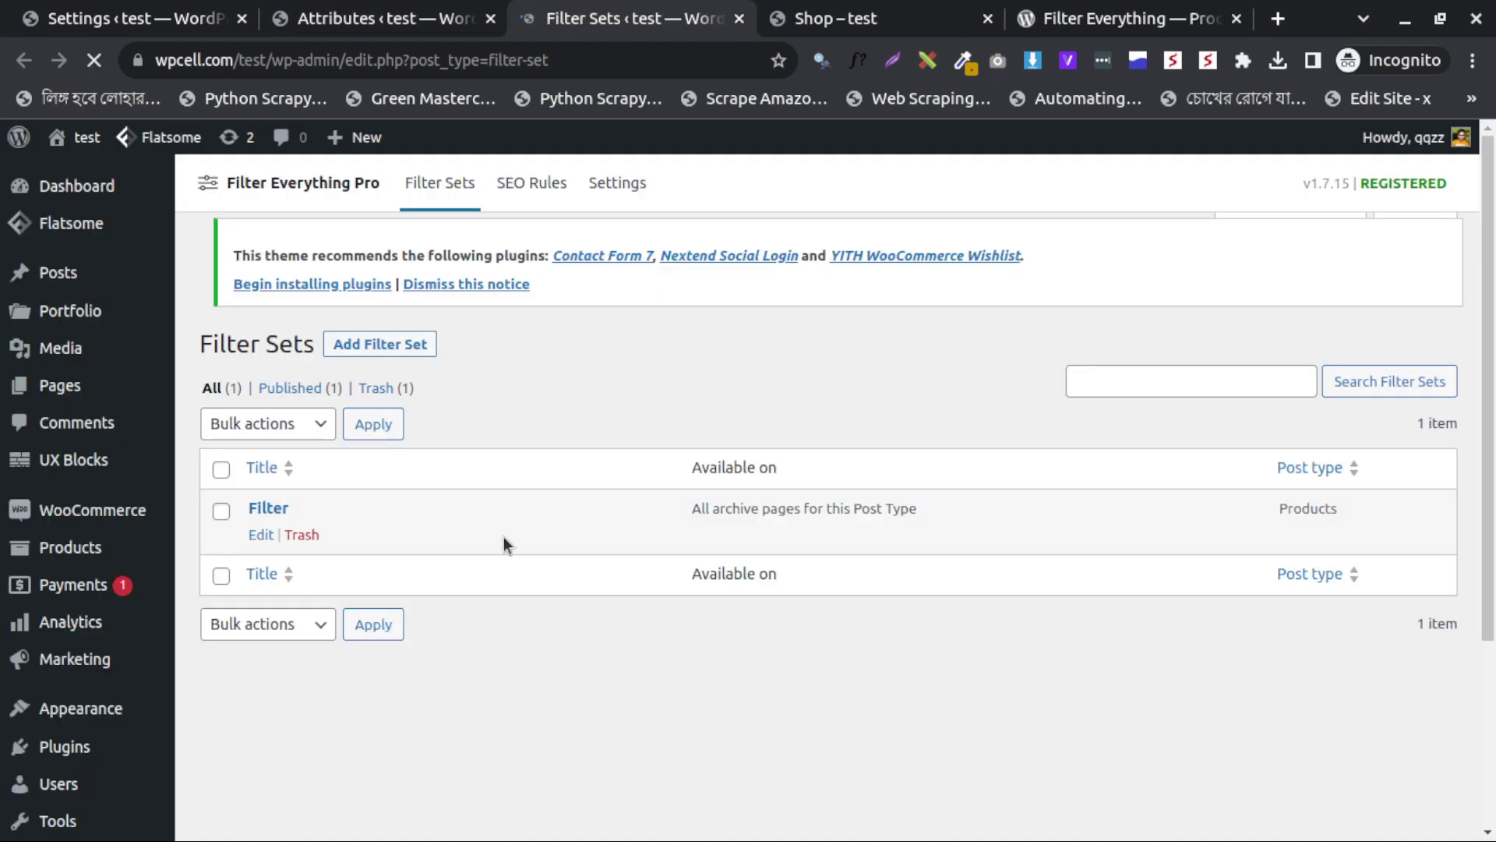
left_click(261, 542)
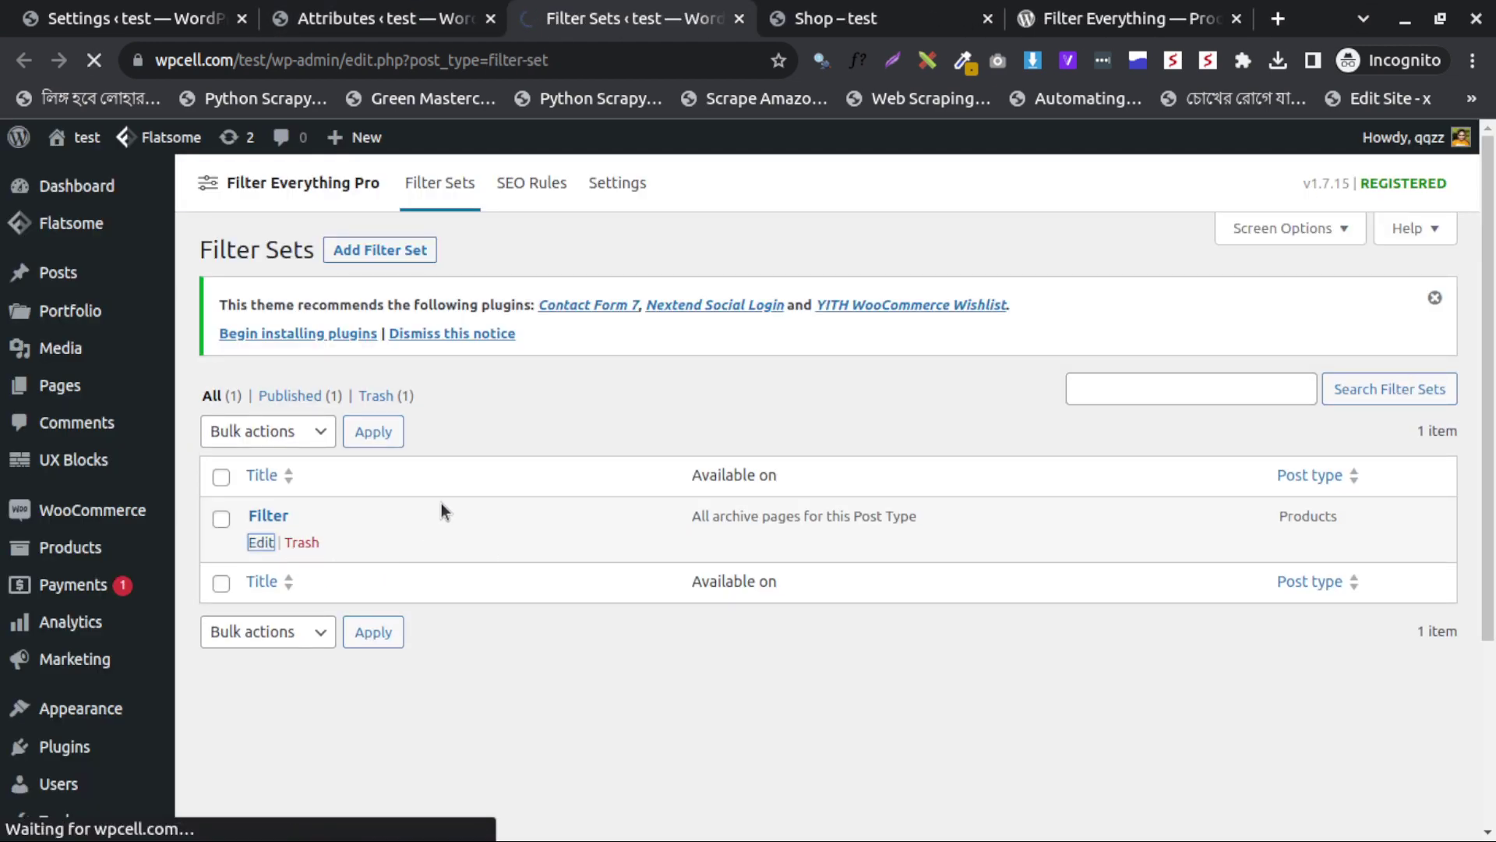
scroll(427, 522, "down", 3)
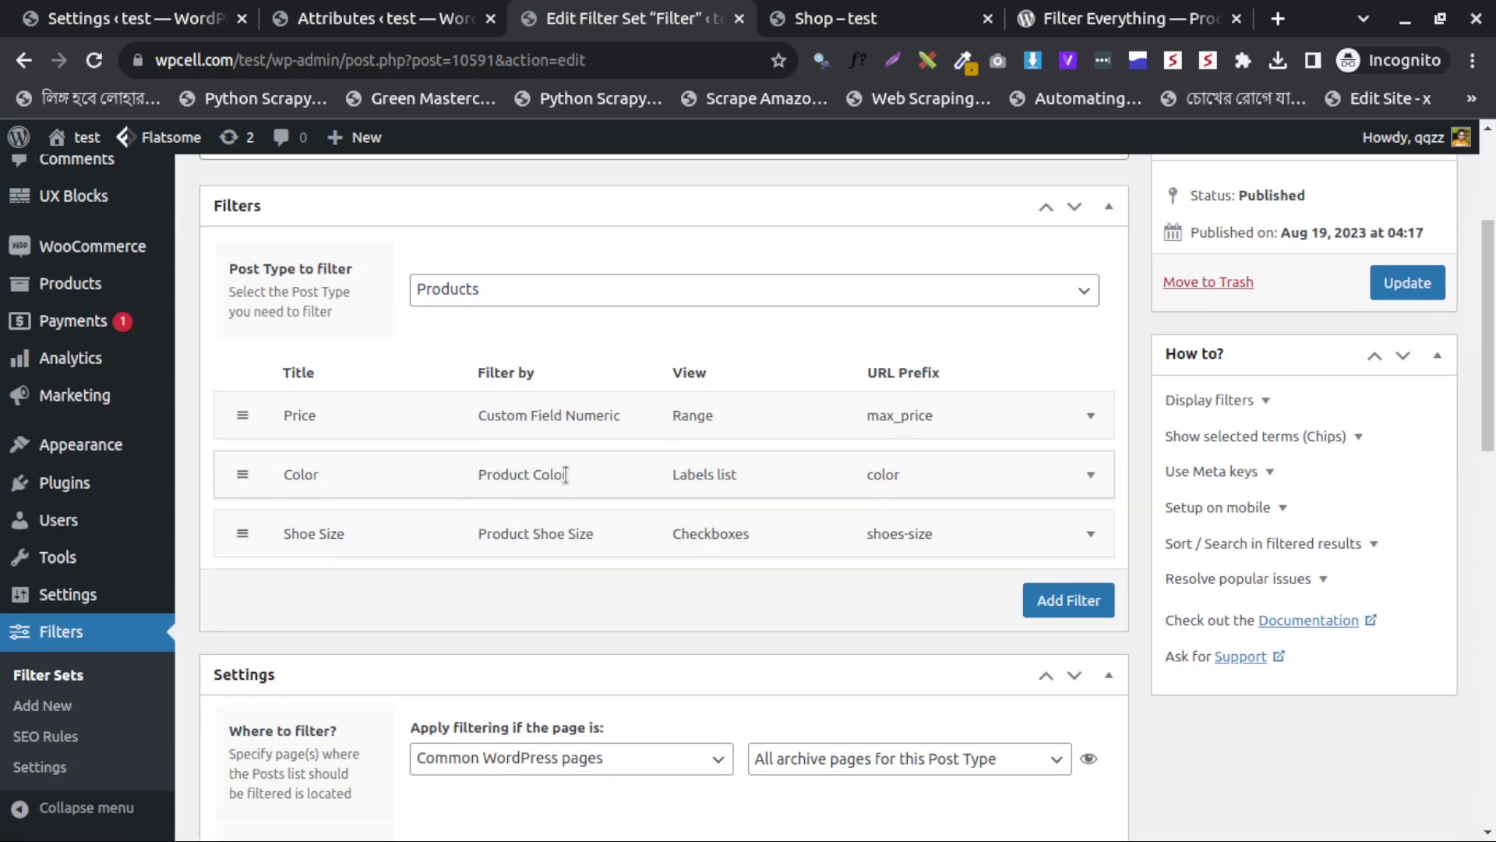
left_click(234, 23)
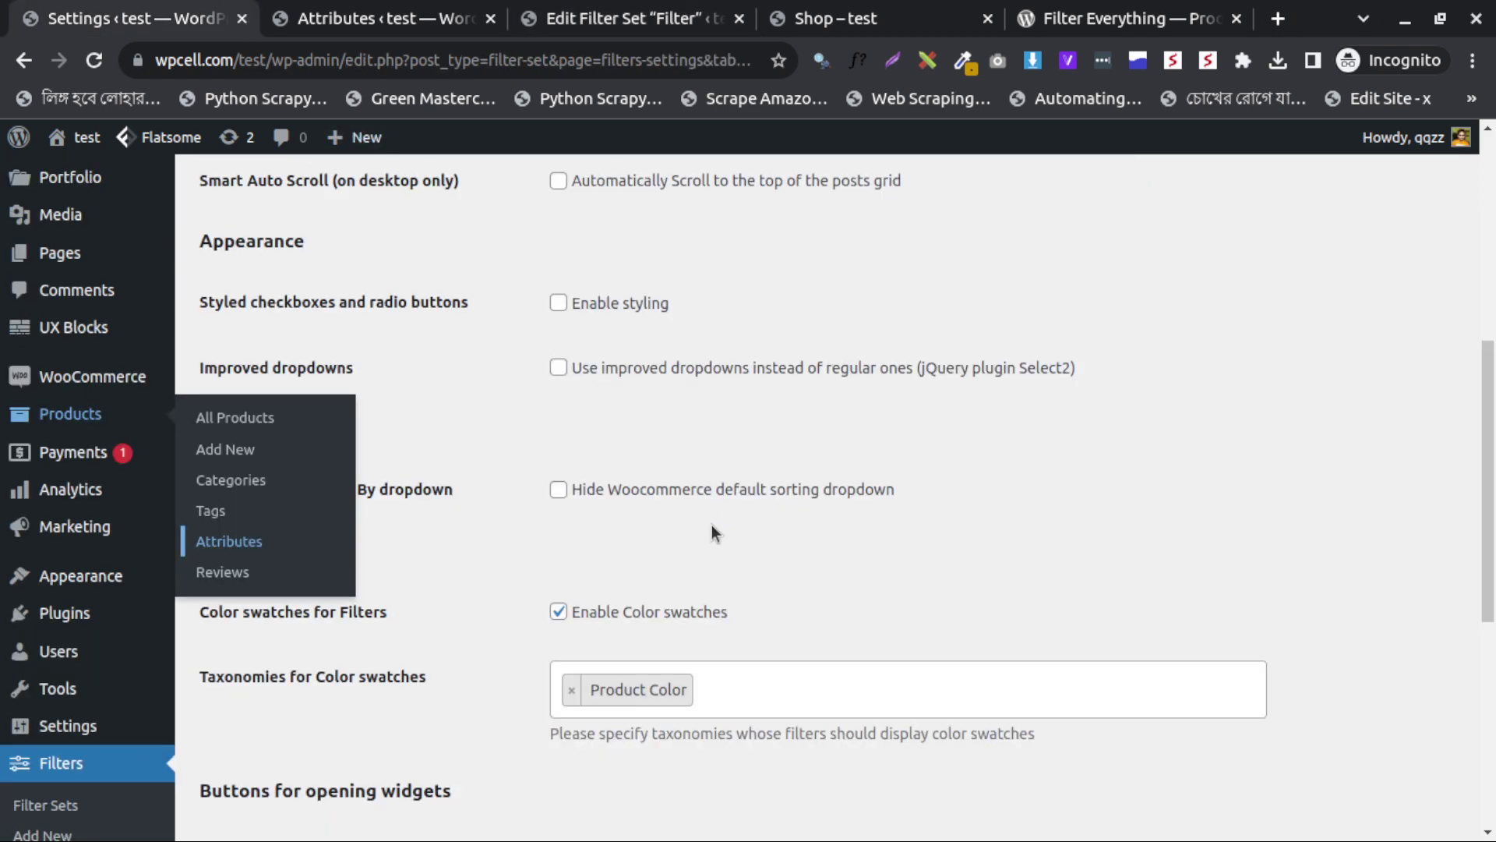
Step: Add Product Metal Color as a second colour-swatch taxonomy and save the settings
scroll(682, 477, "down", 3)
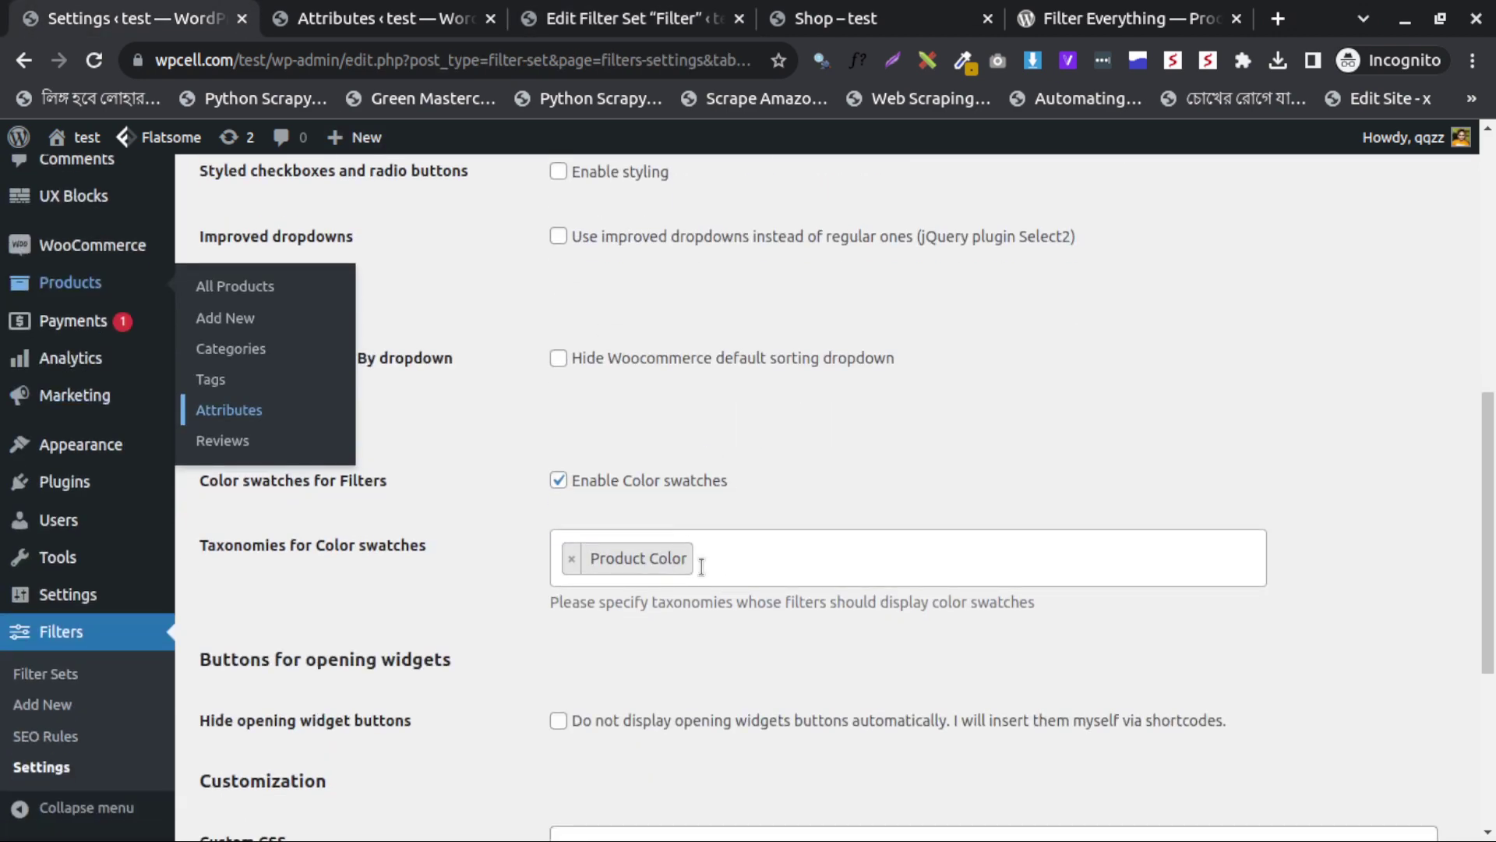
left_click(686, 569)
type("color")
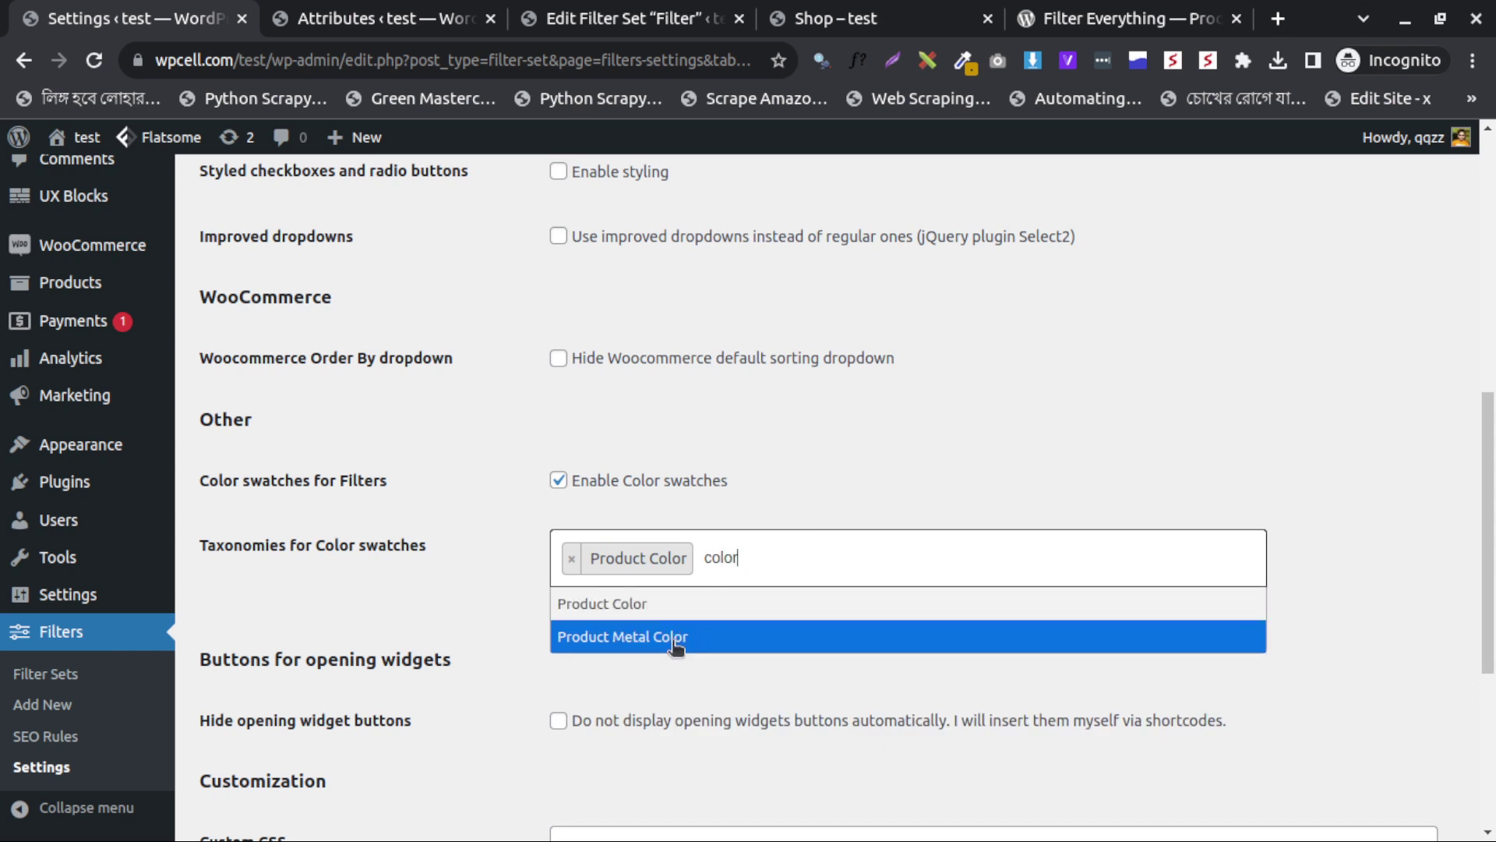
left_click(672, 637)
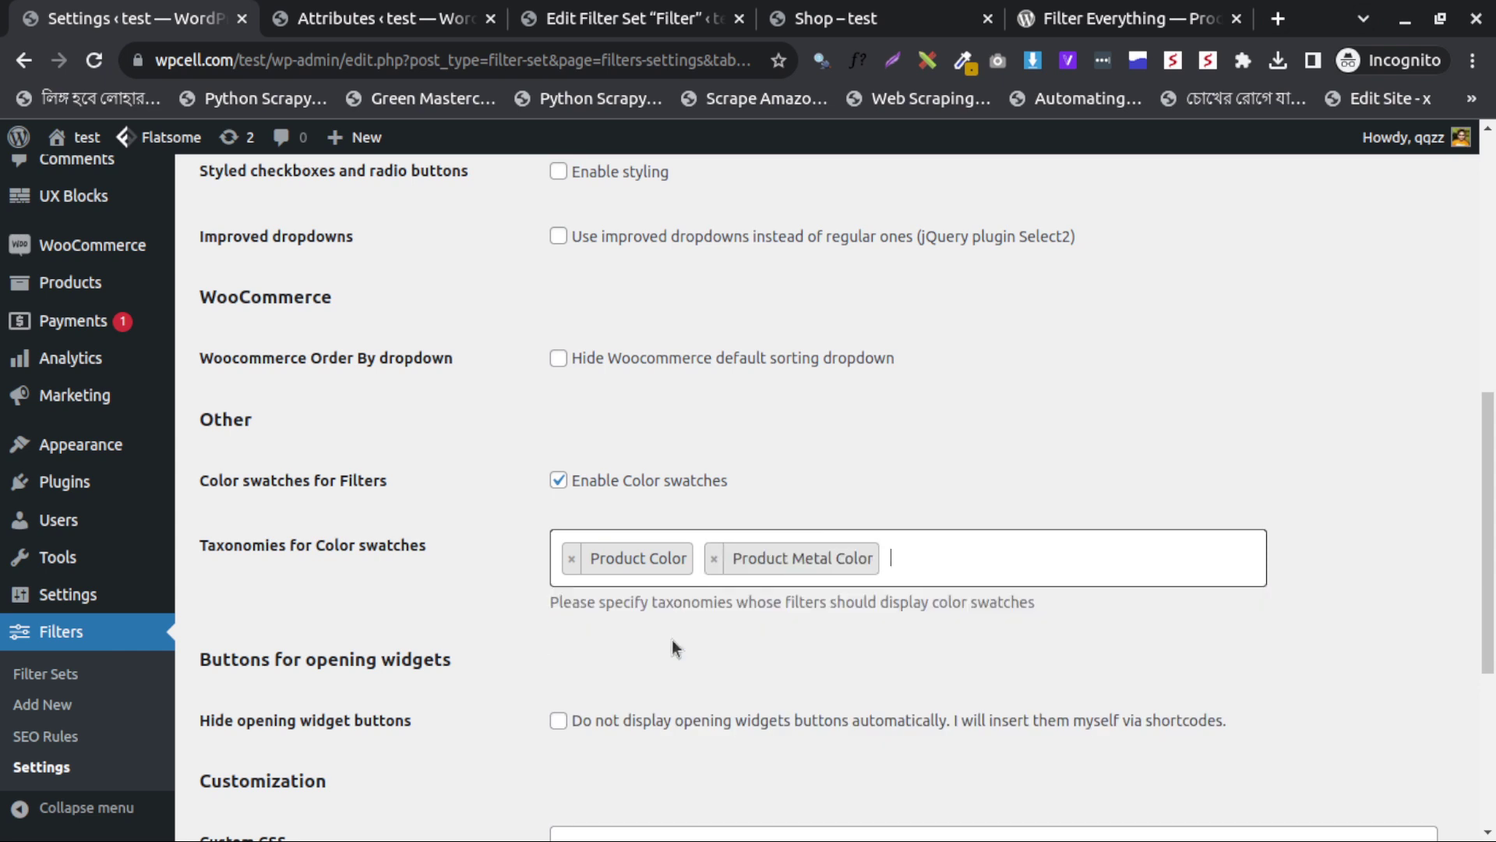
scroll(259, 695, "down", 5)
left_click(277, 728)
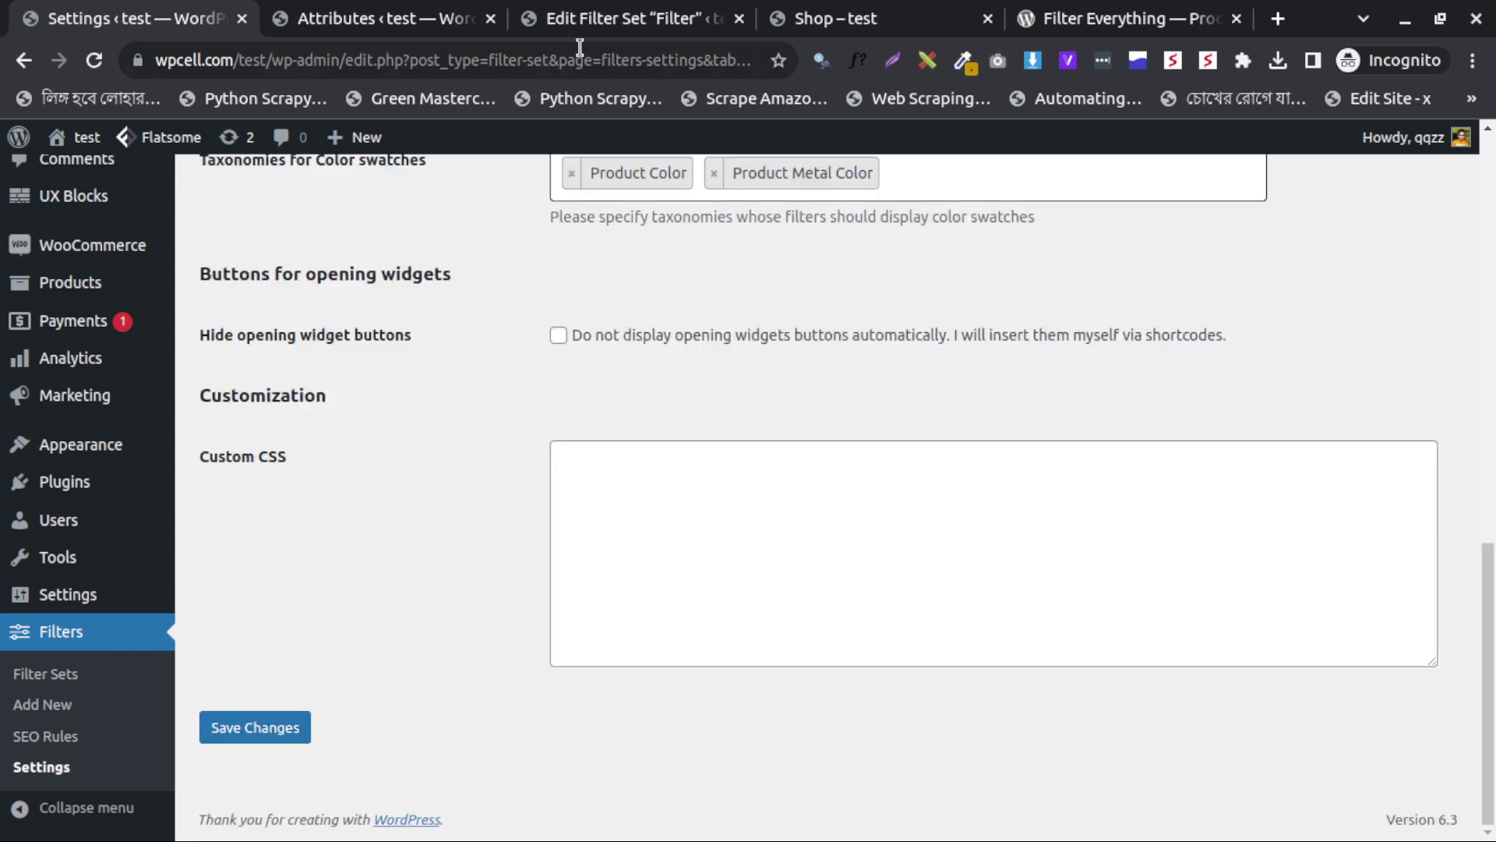
Step: Close the Edit Filter Set tab with Ctrl+W
left_click(618, 17)
key("ctrl+w")
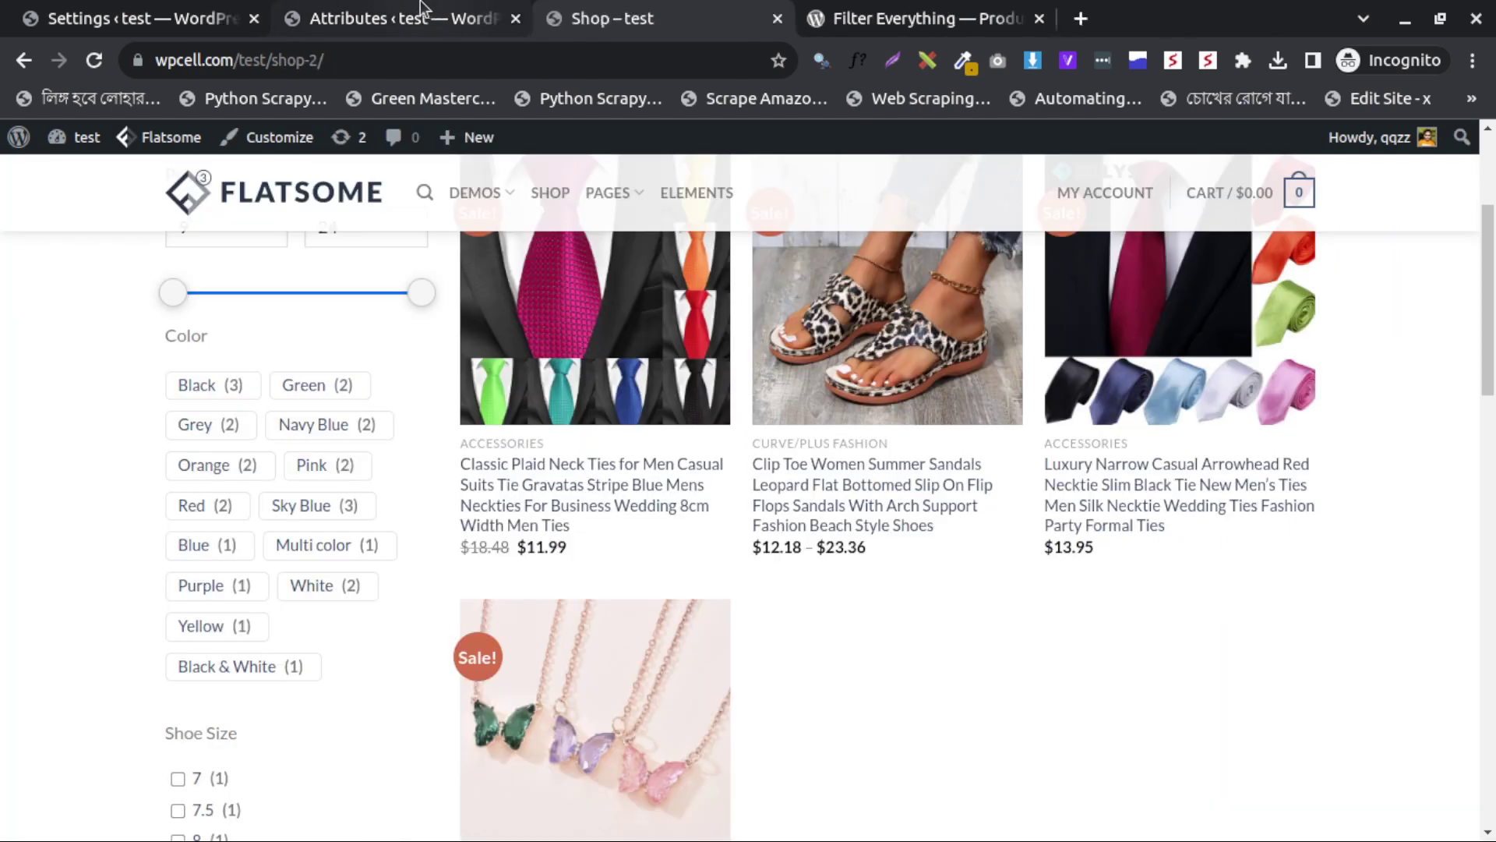
left_click(374, 18)
Step: Open the Color attribute's terms, edit the Black term, then go back to the filter settings
scroll(796, 381, "up", 2)
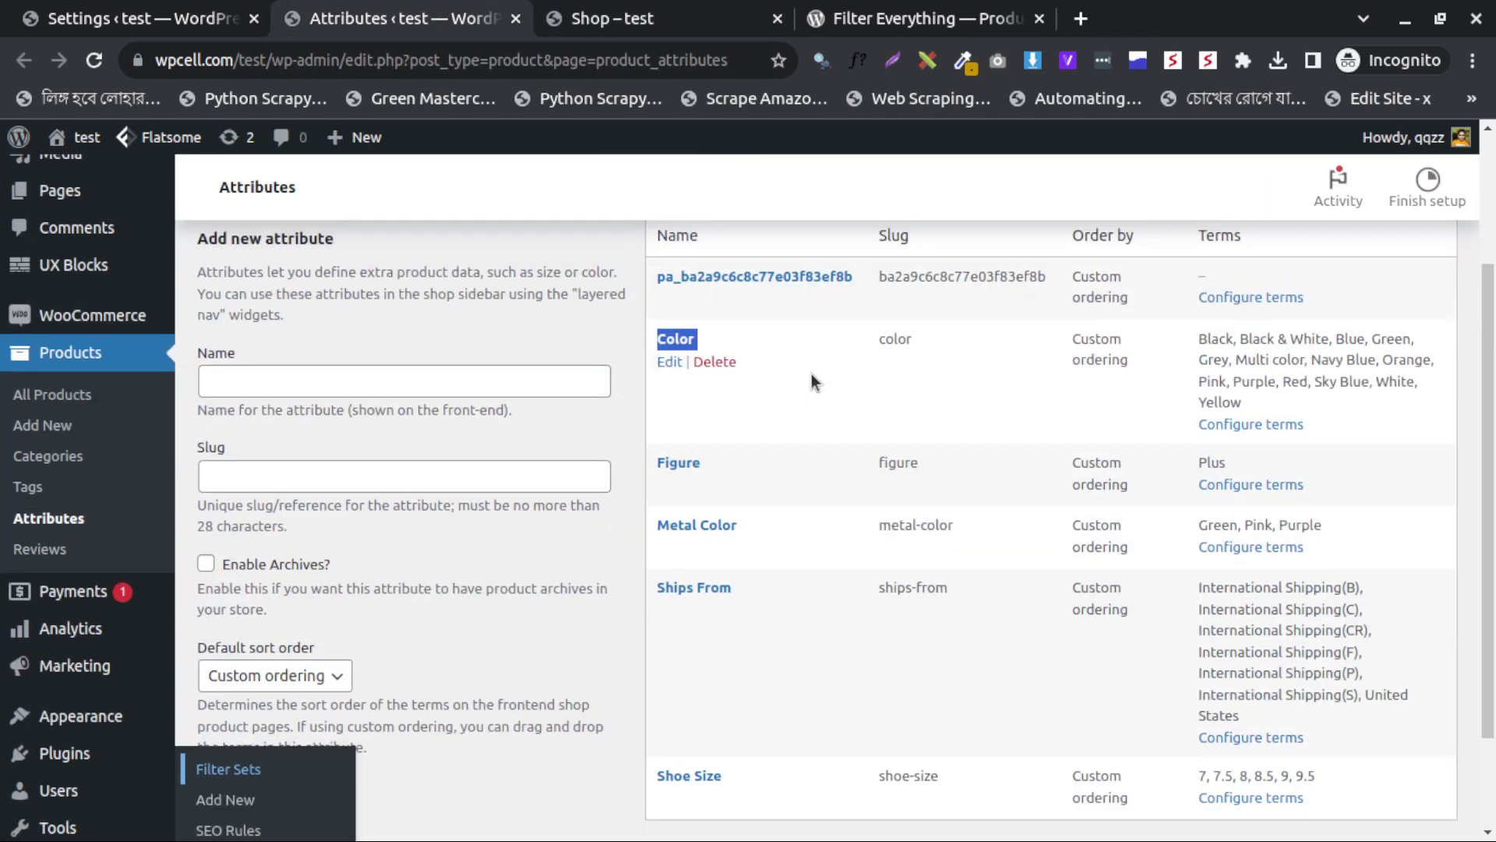
left_click(1240, 426)
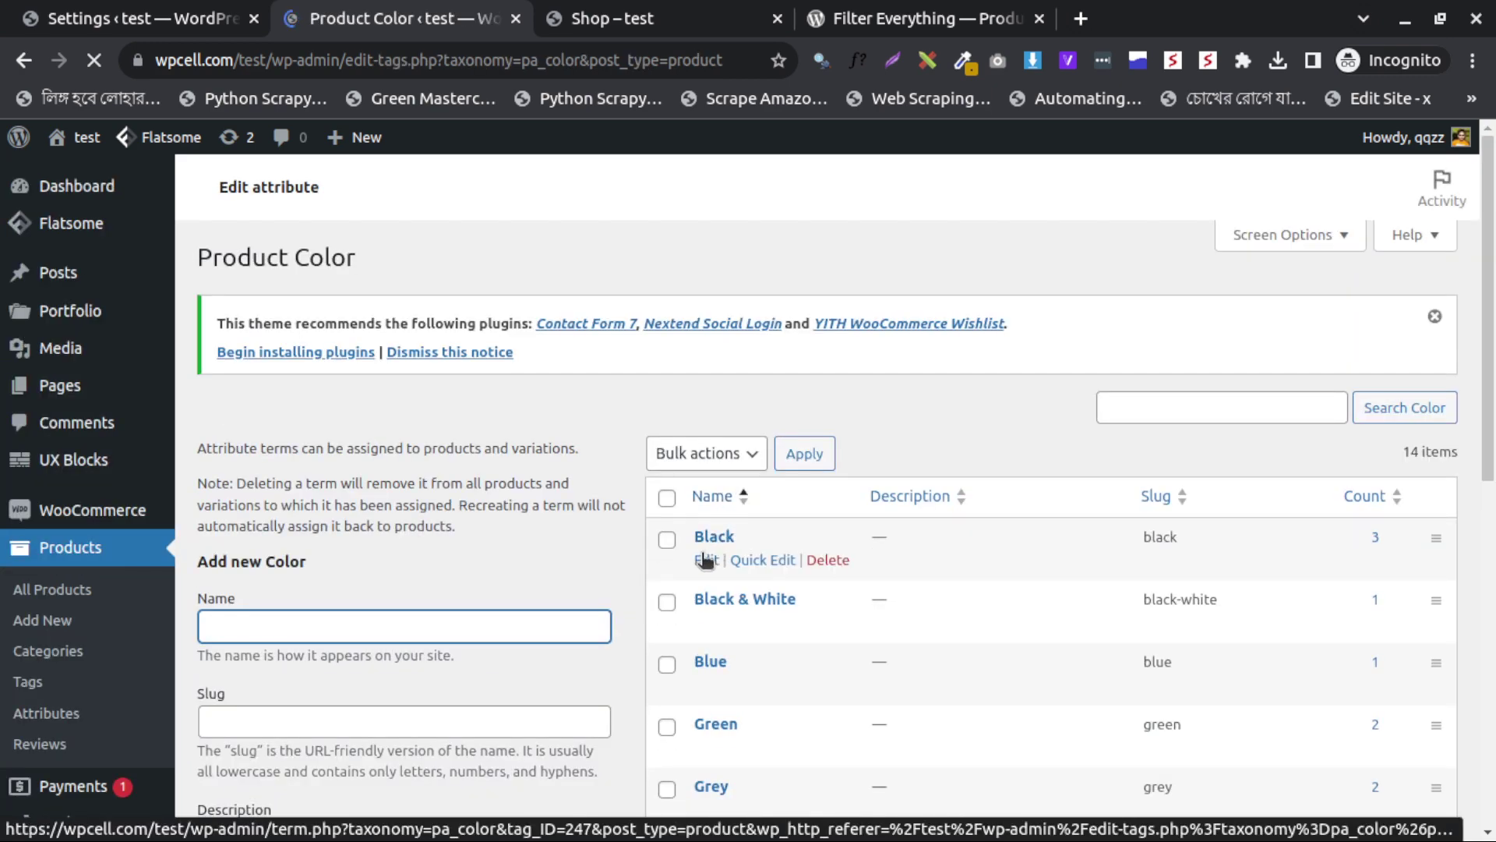
left_click(705, 562)
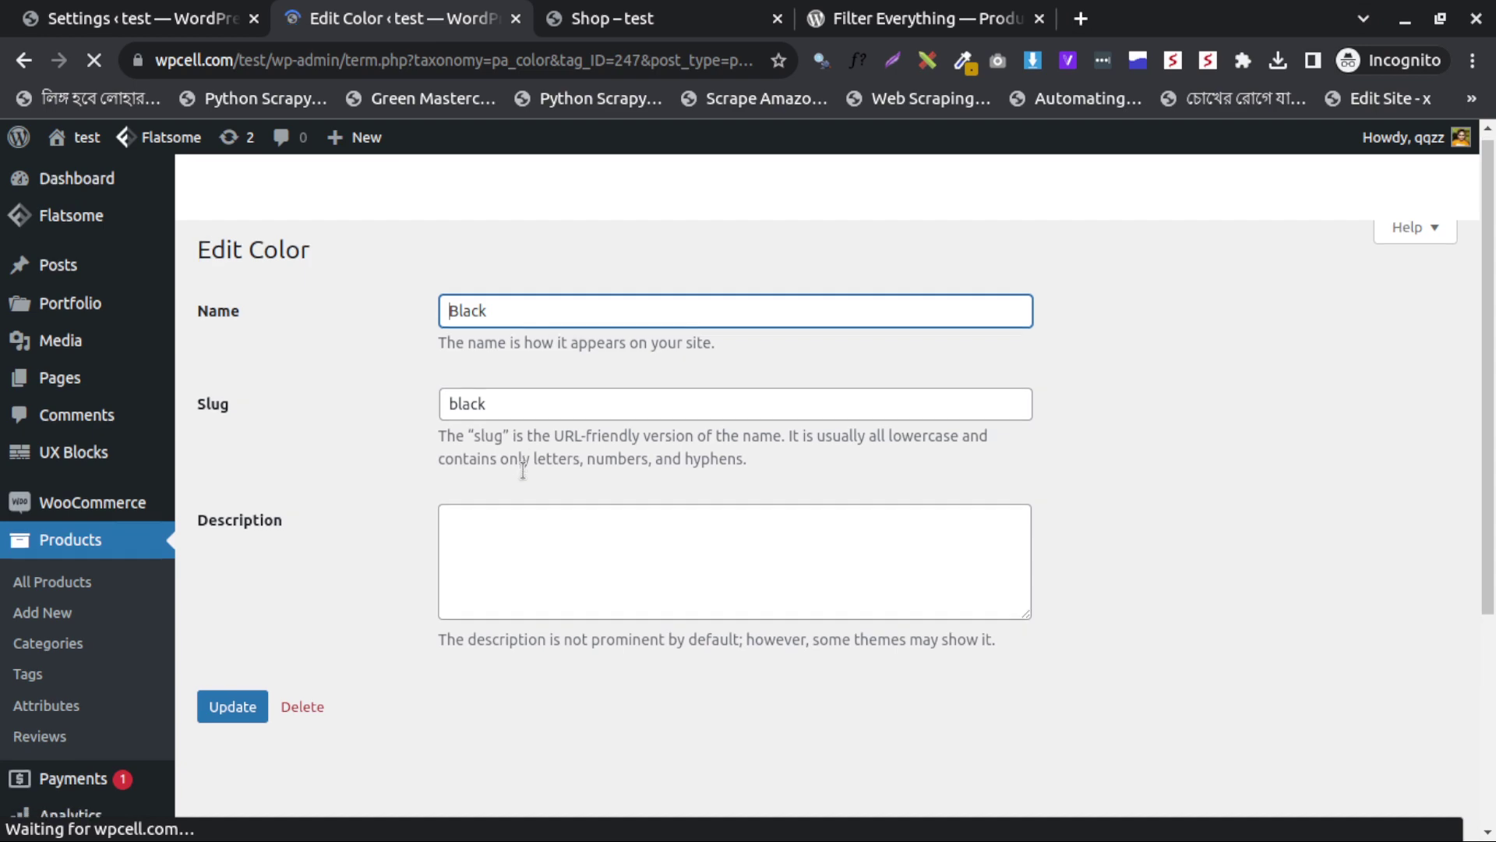
scroll(527, 460, "down", 2)
scroll(541, 404, "down", 4)
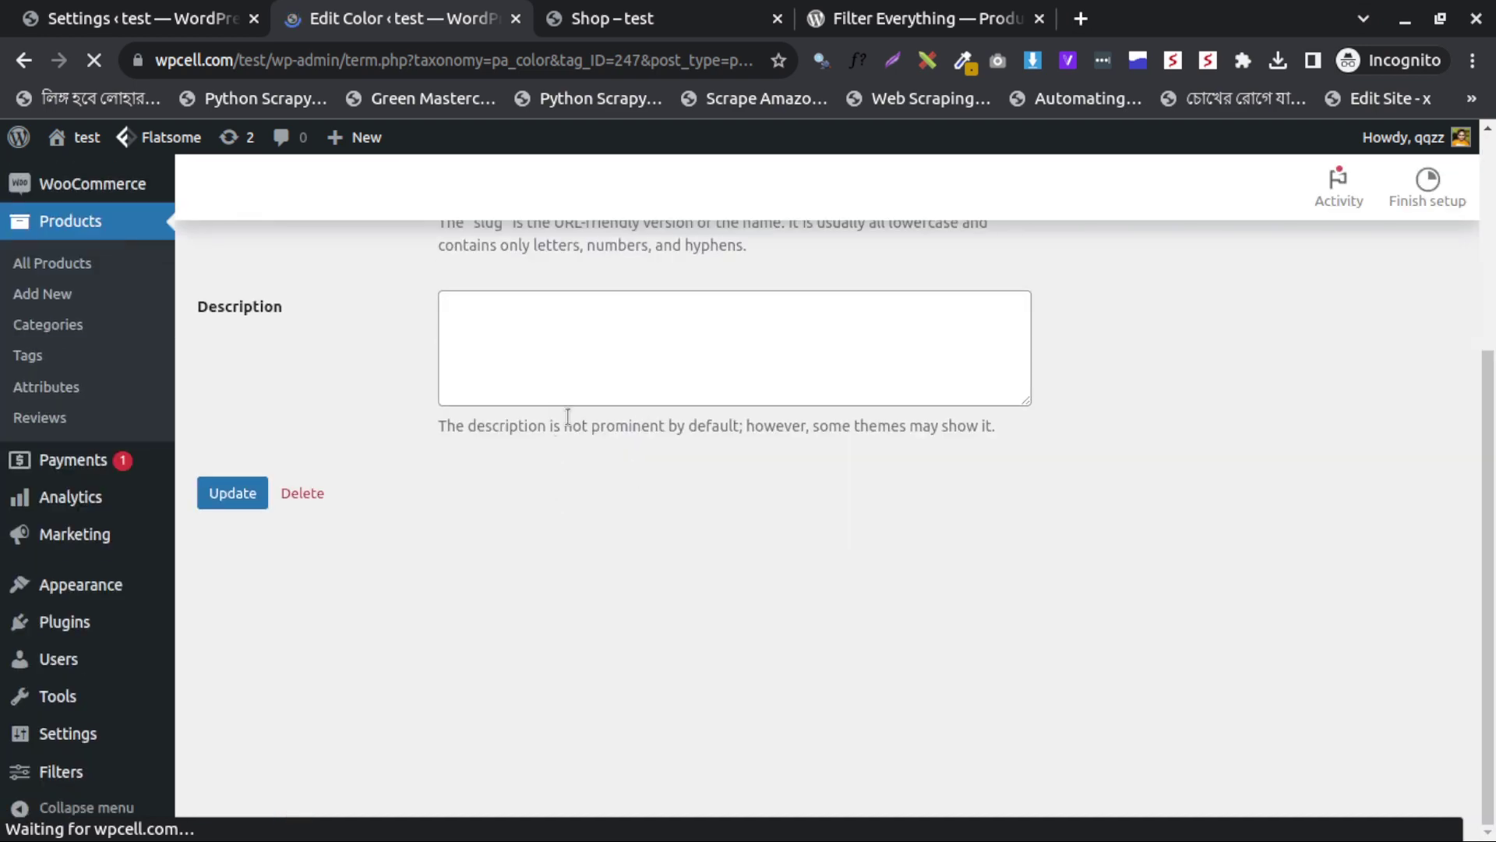
left_click(234, 18)
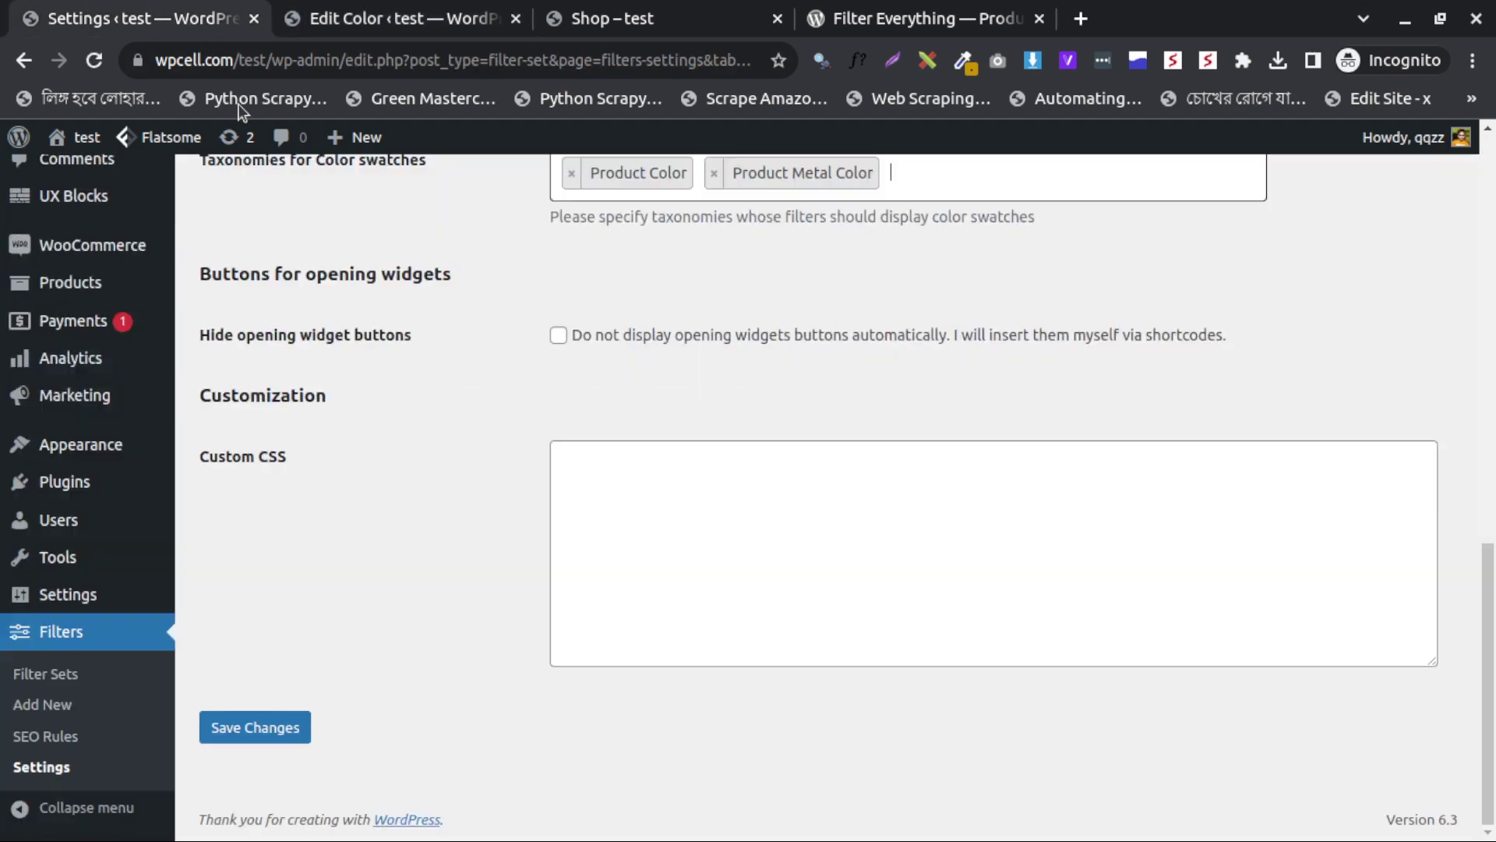
Step: Save the swatch settings and reload the Black term page to reveal its Color and Image fields
left_click(279, 733)
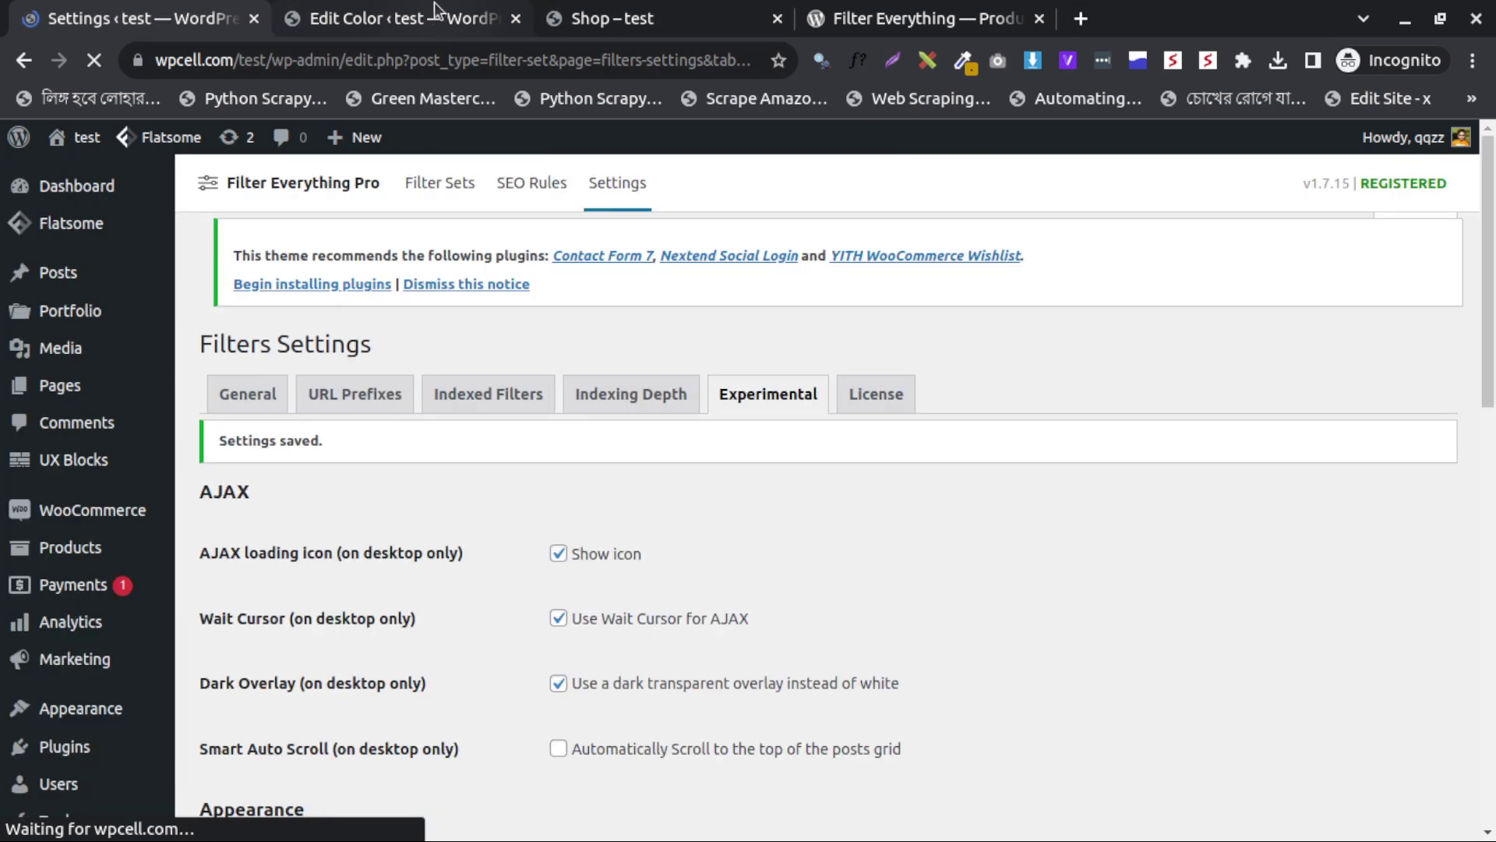
left_click(379, 13)
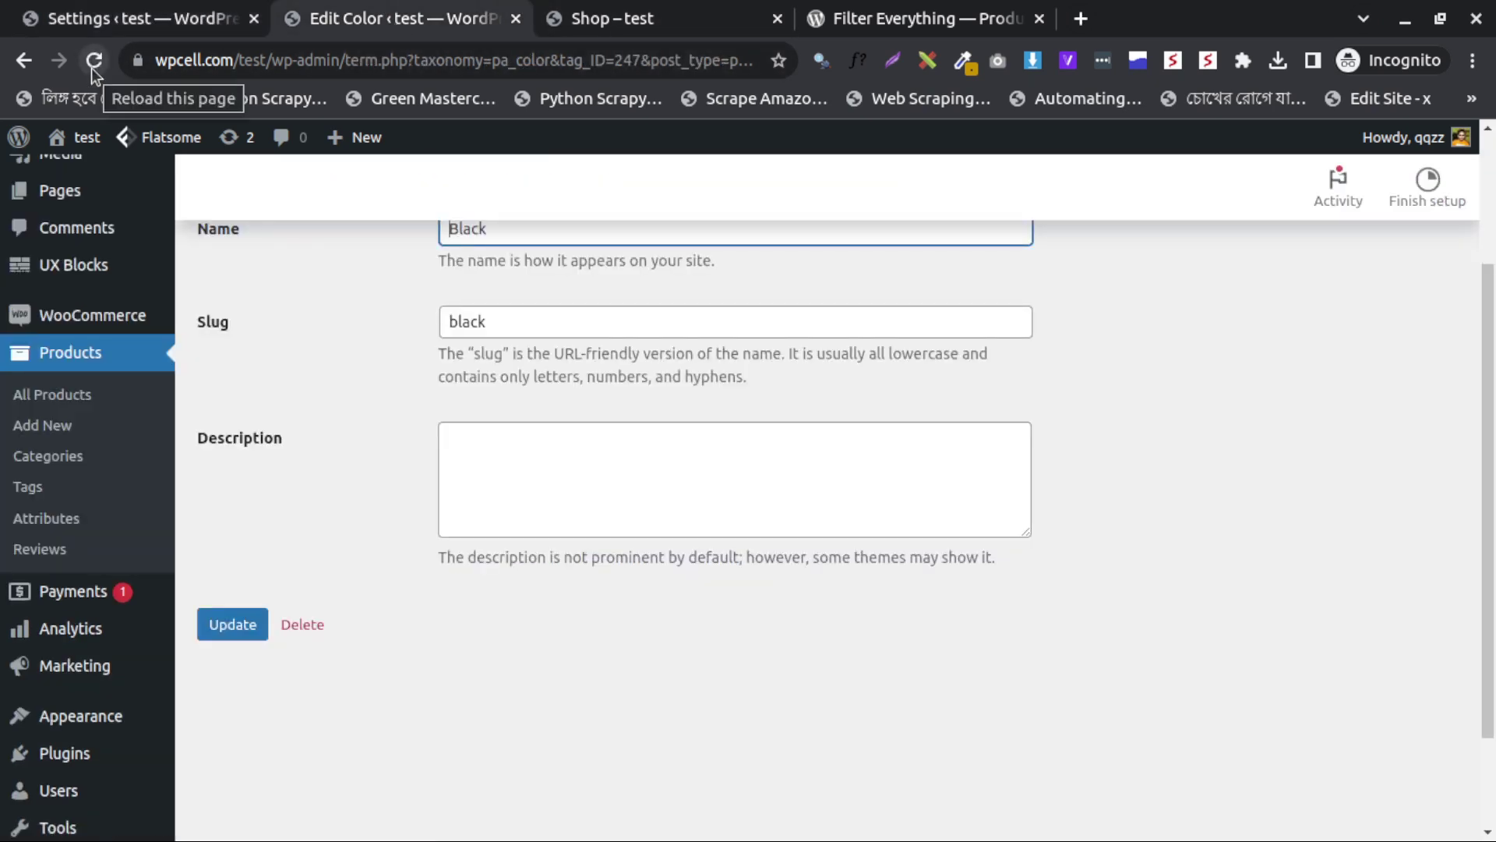
left_click(91, 68)
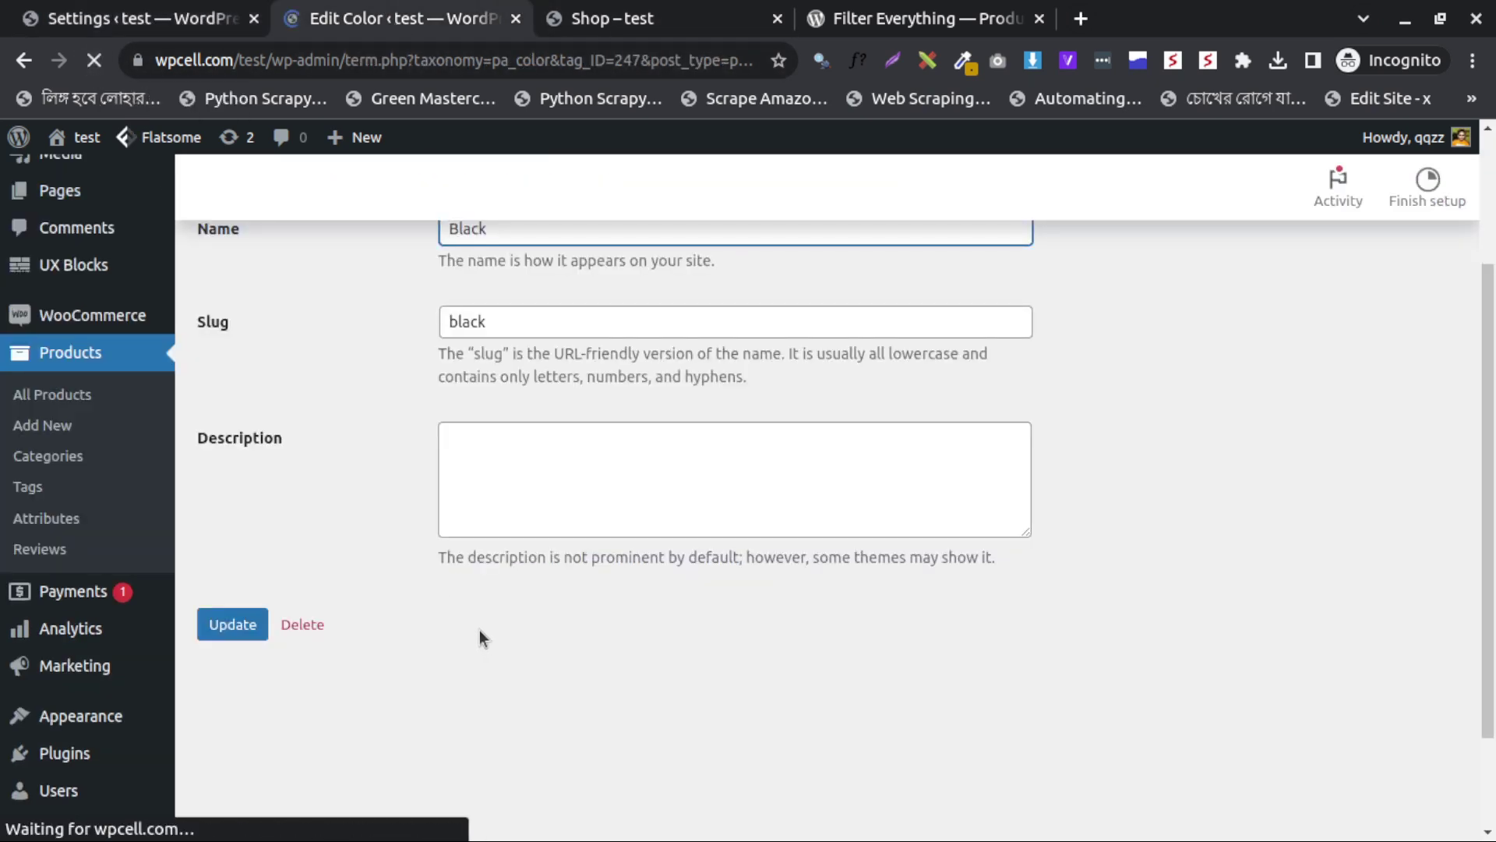
scroll(491, 581, "down", 2)
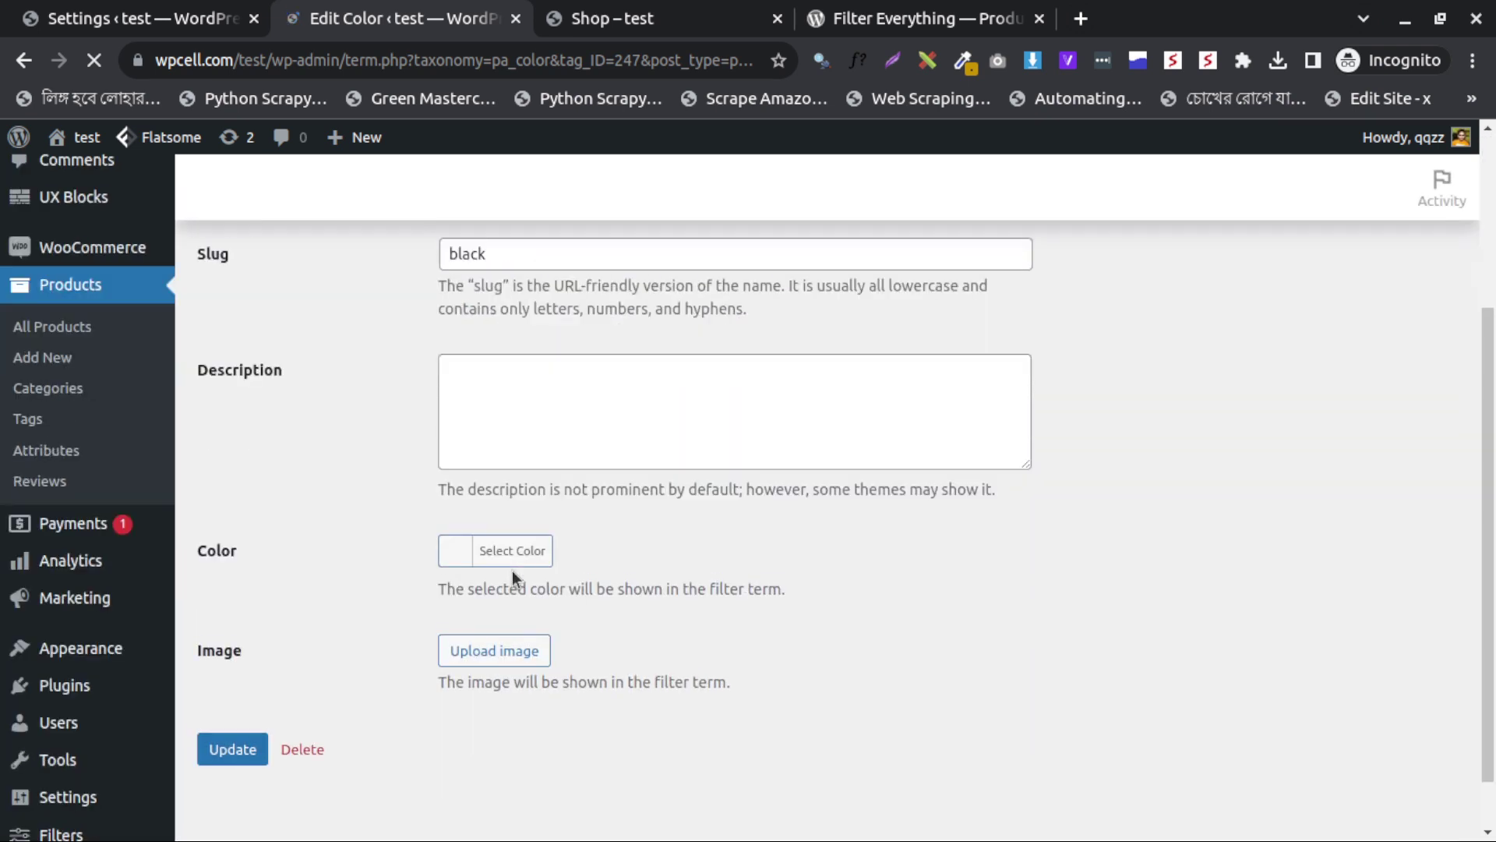
left_click(525, 560)
left_click(525, 560)
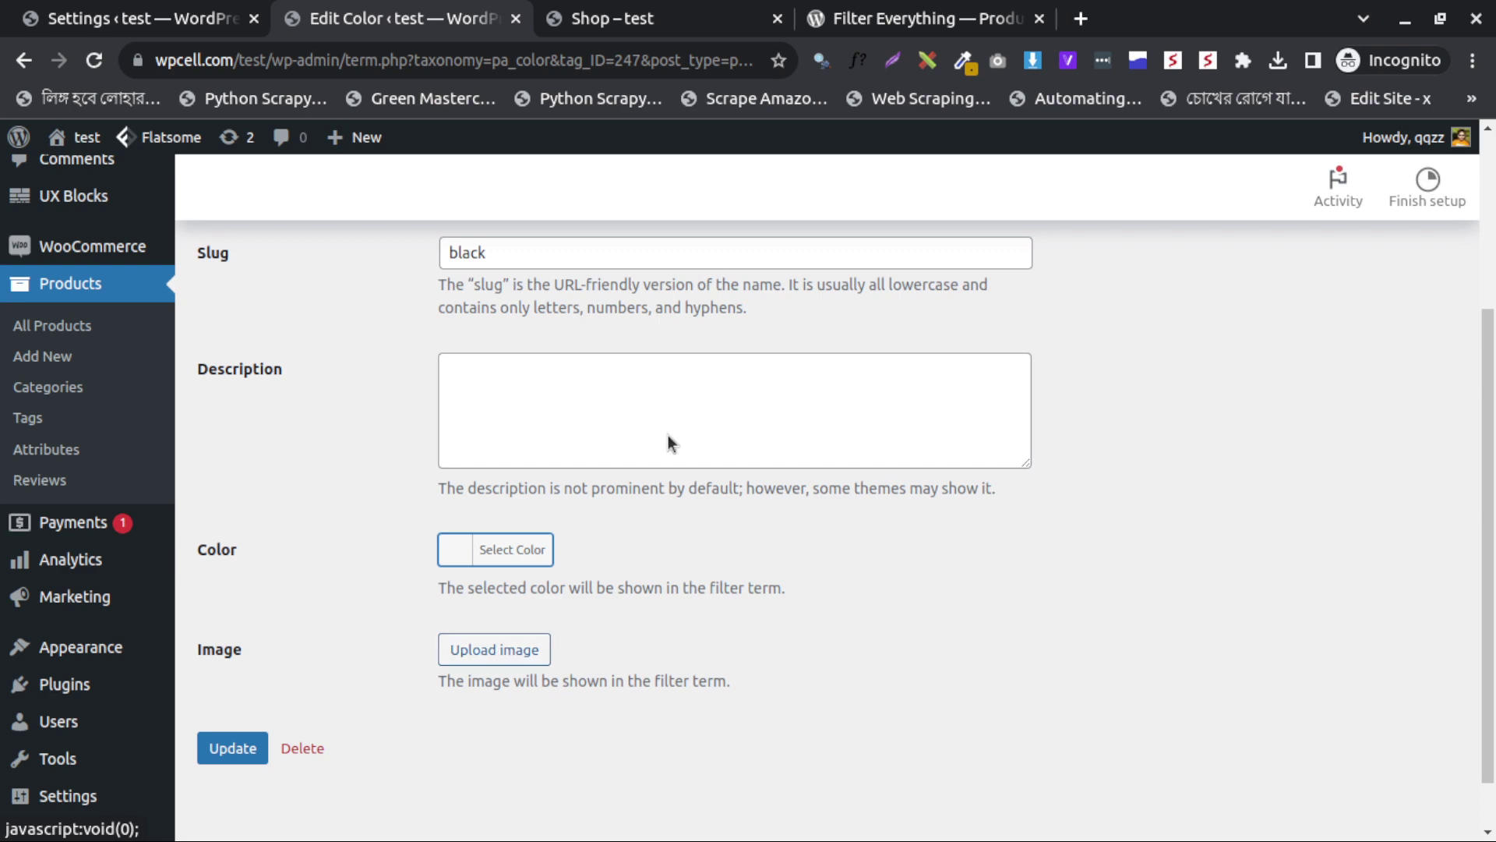
Step: Filter the shop by Black to see the blank swatch boxes, then return to the Black term
left_click(661, 16)
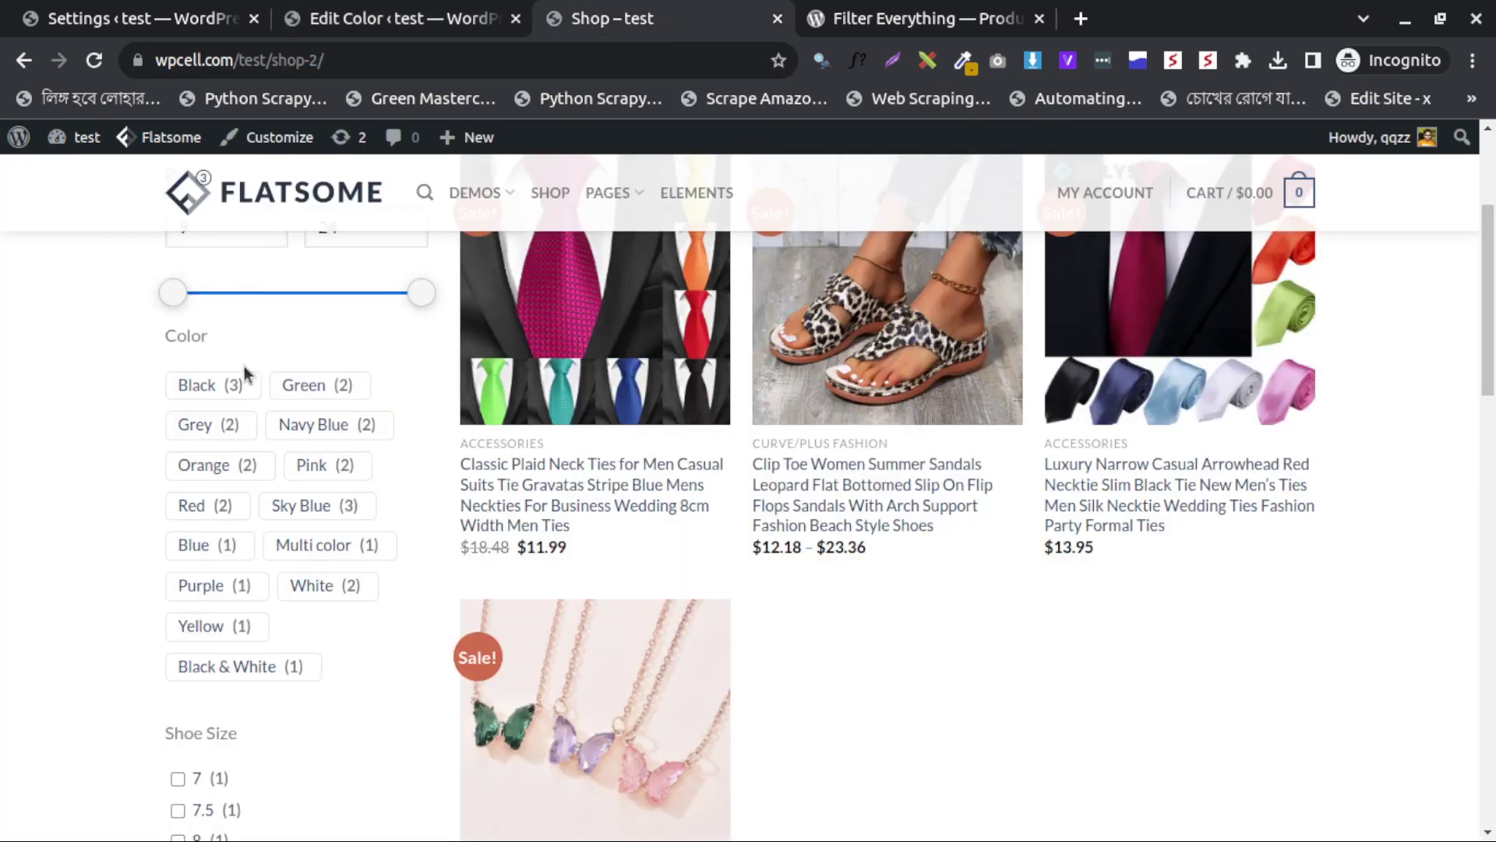
left_click(193, 387)
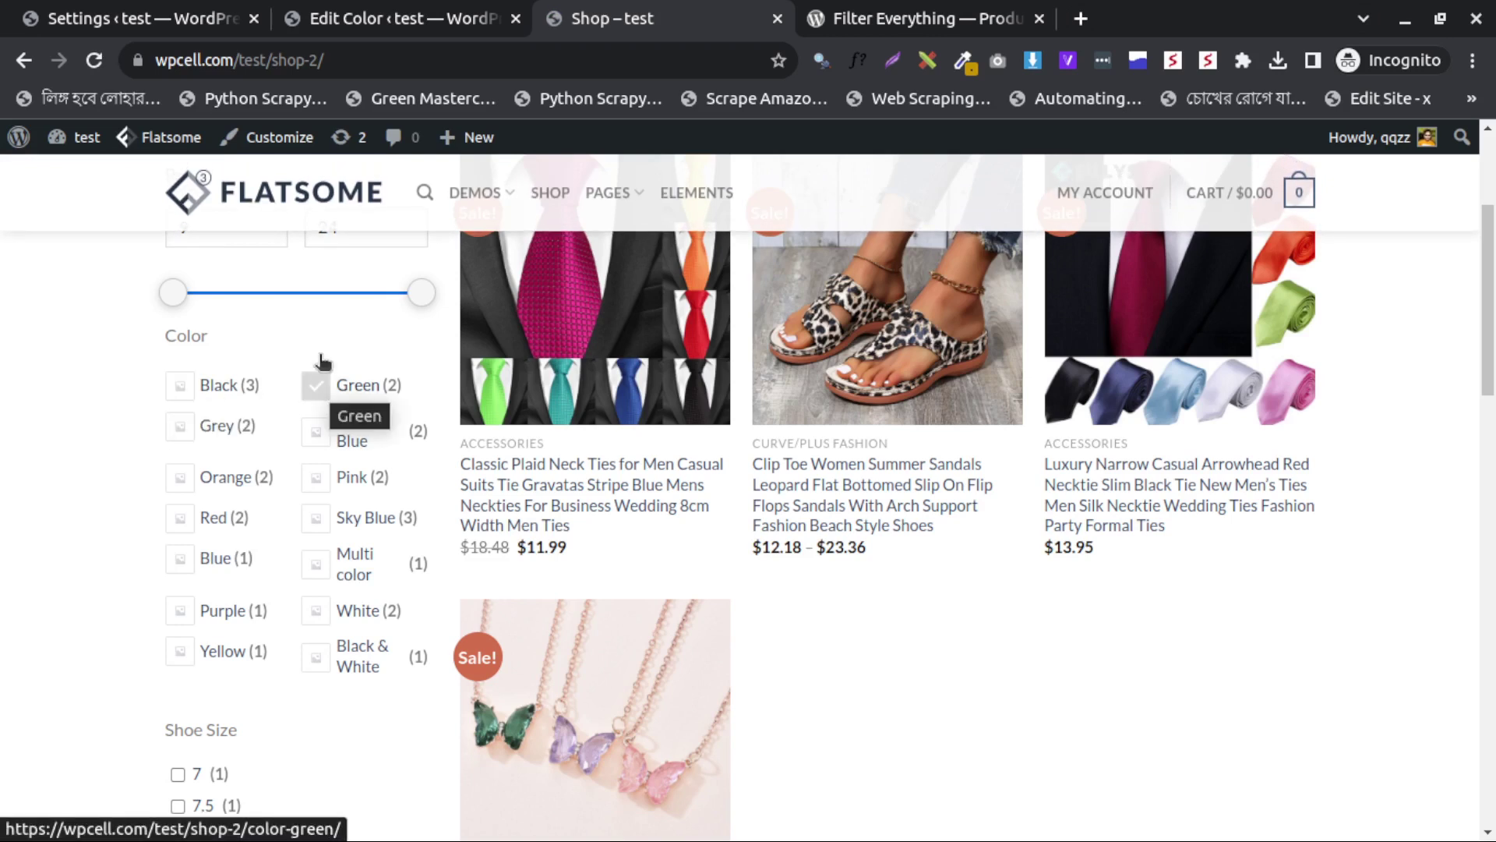
left_click(384, 9)
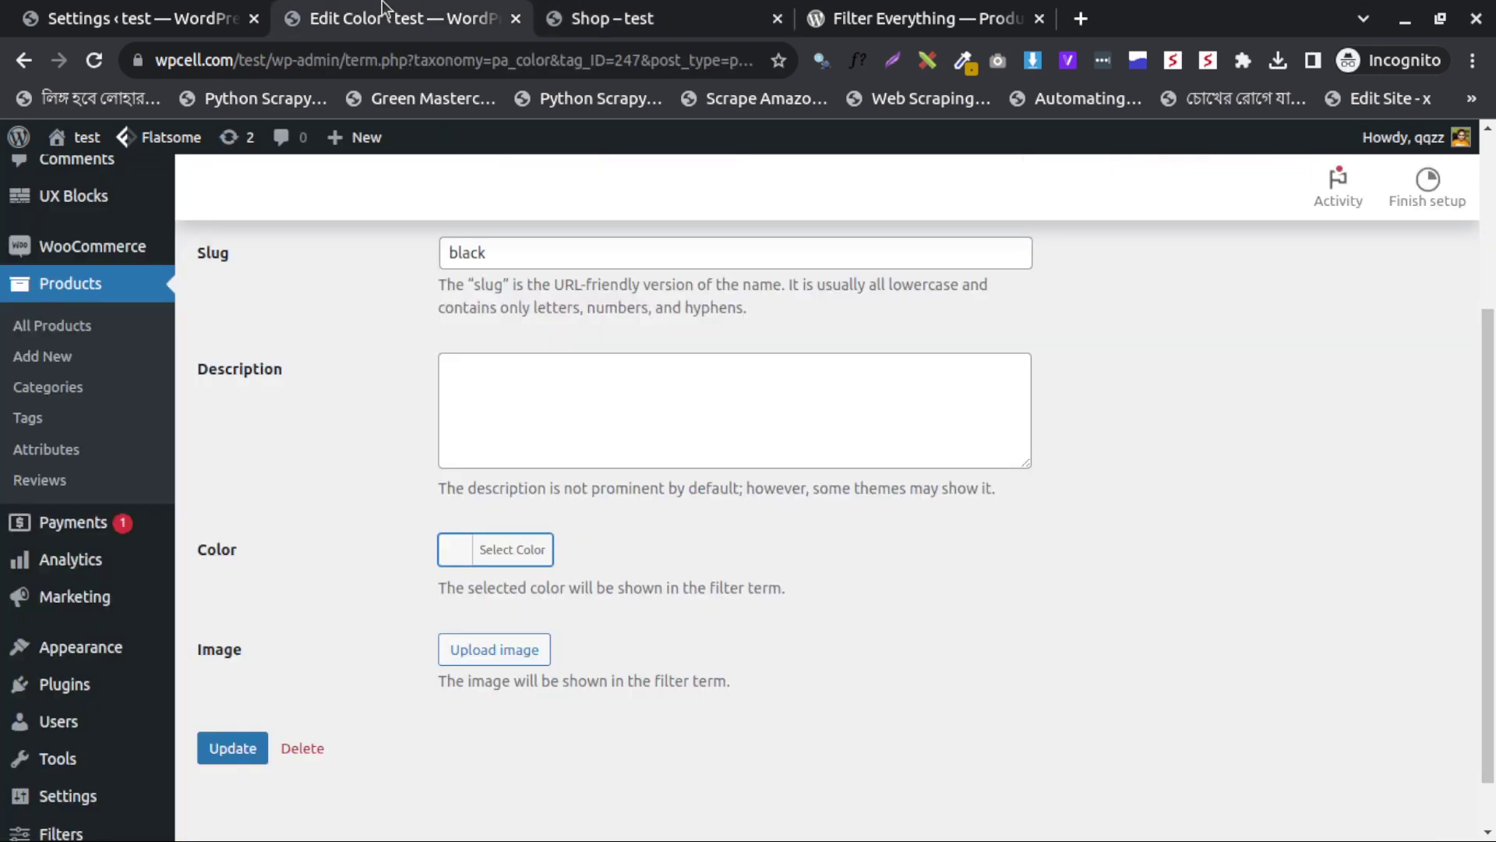
Step: Set the Black term's swatch colour to #000000 and update the term
left_click(477, 550)
scroll(555, 576, "down", 3)
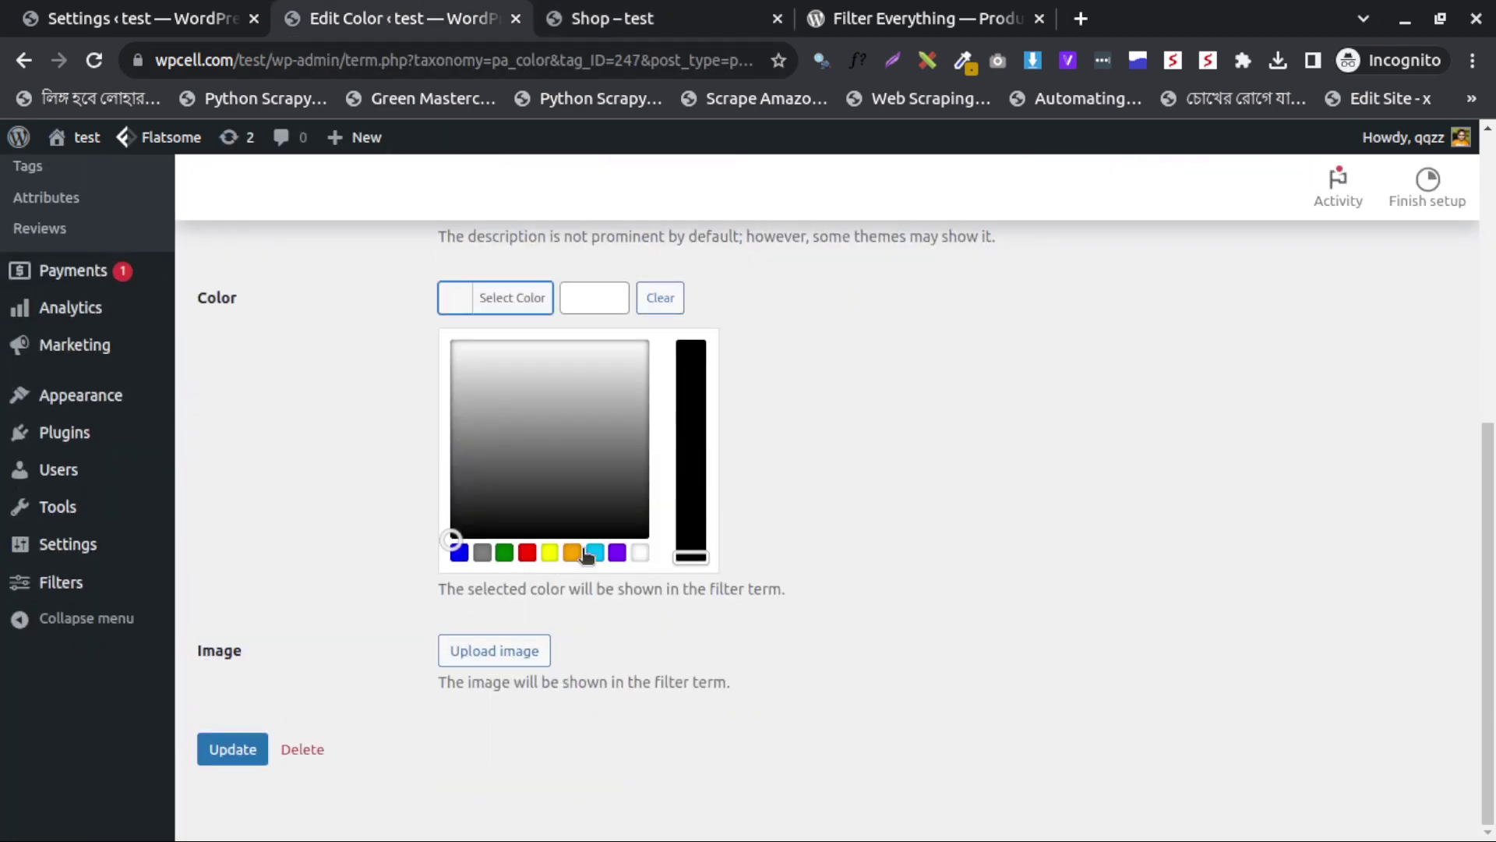
left_click(592, 296)
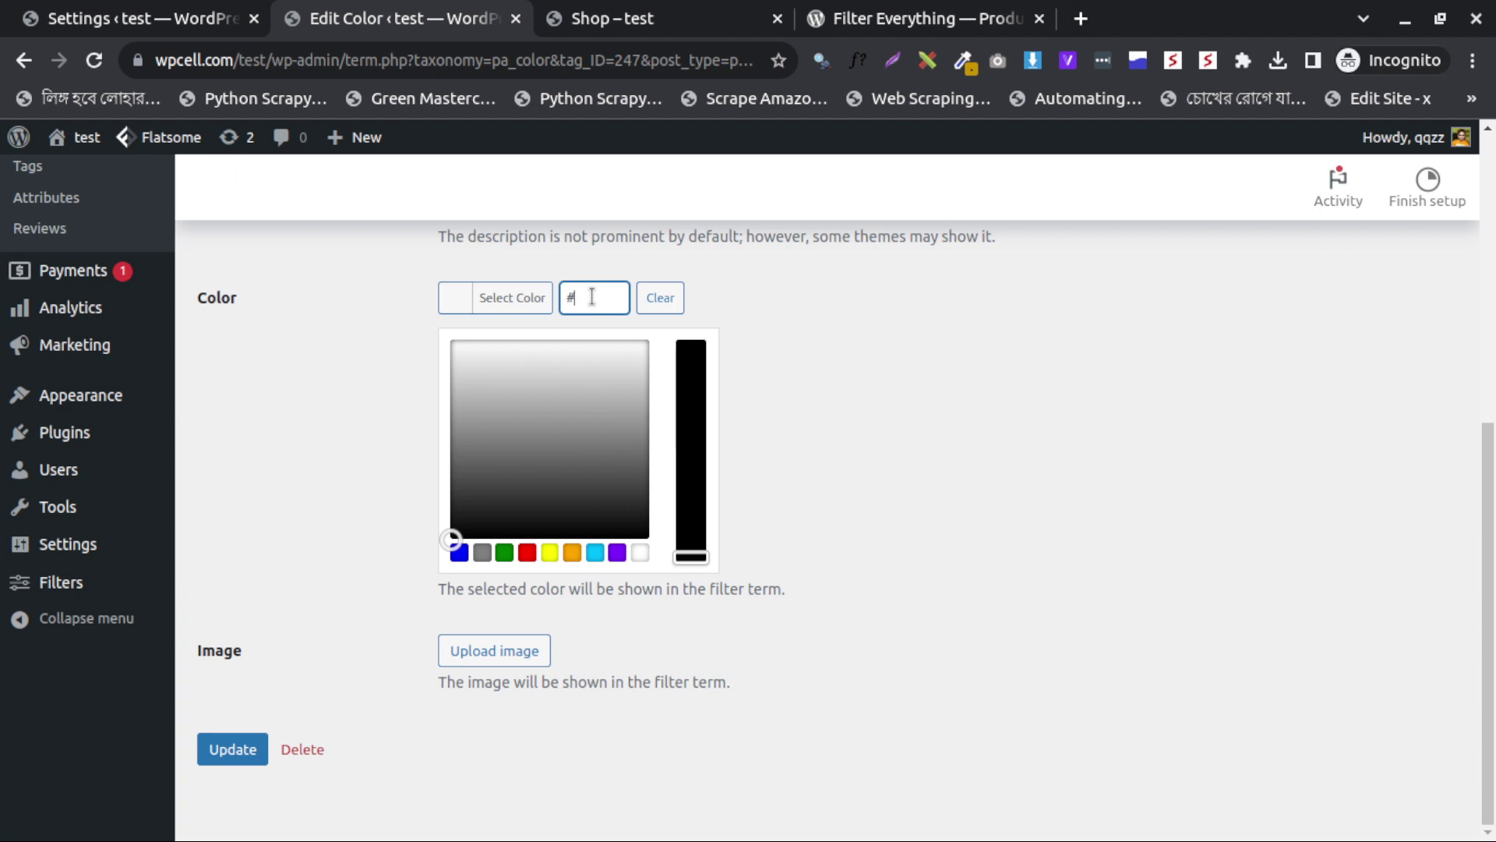
type("#000000")
left_click(508, 305)
left_click(234, 689)
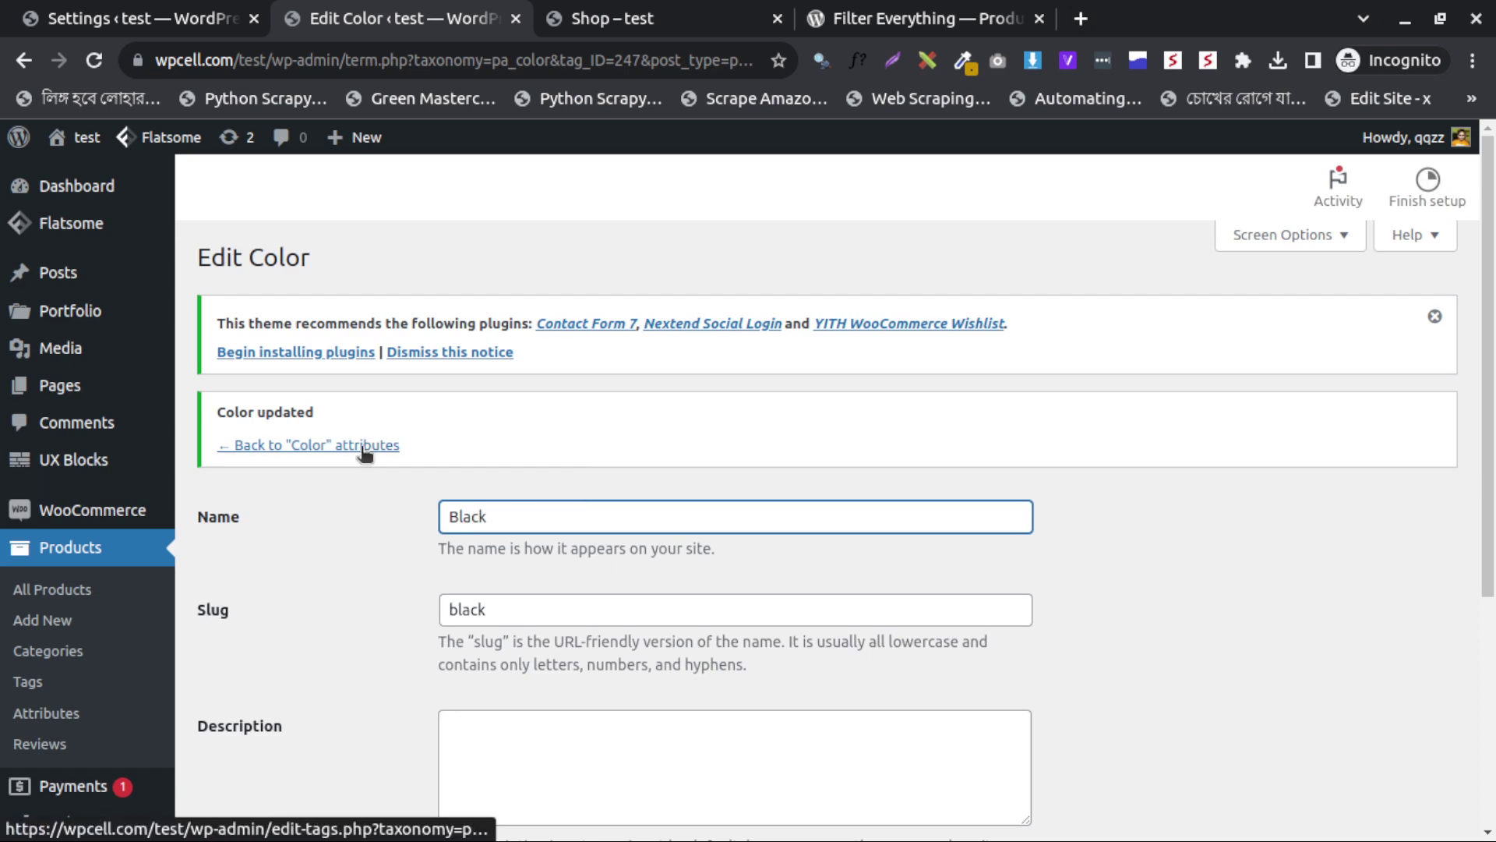
Step: Return to the Color terms list, find Green with page search and open it for editing
left_click(363, 446)
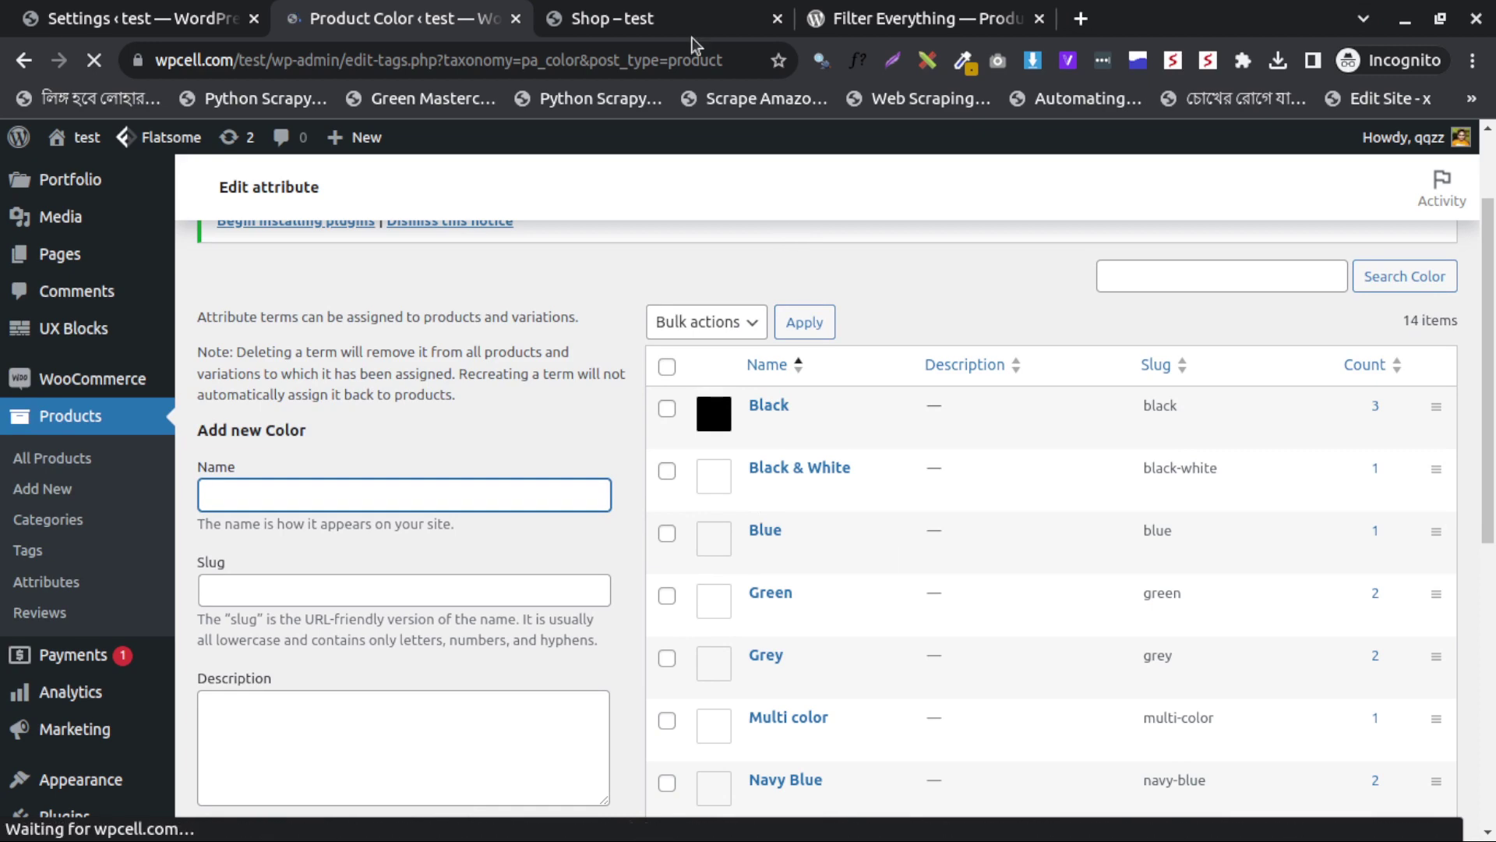
left_click(616, 11)
key("ctrl+shift+Tab")
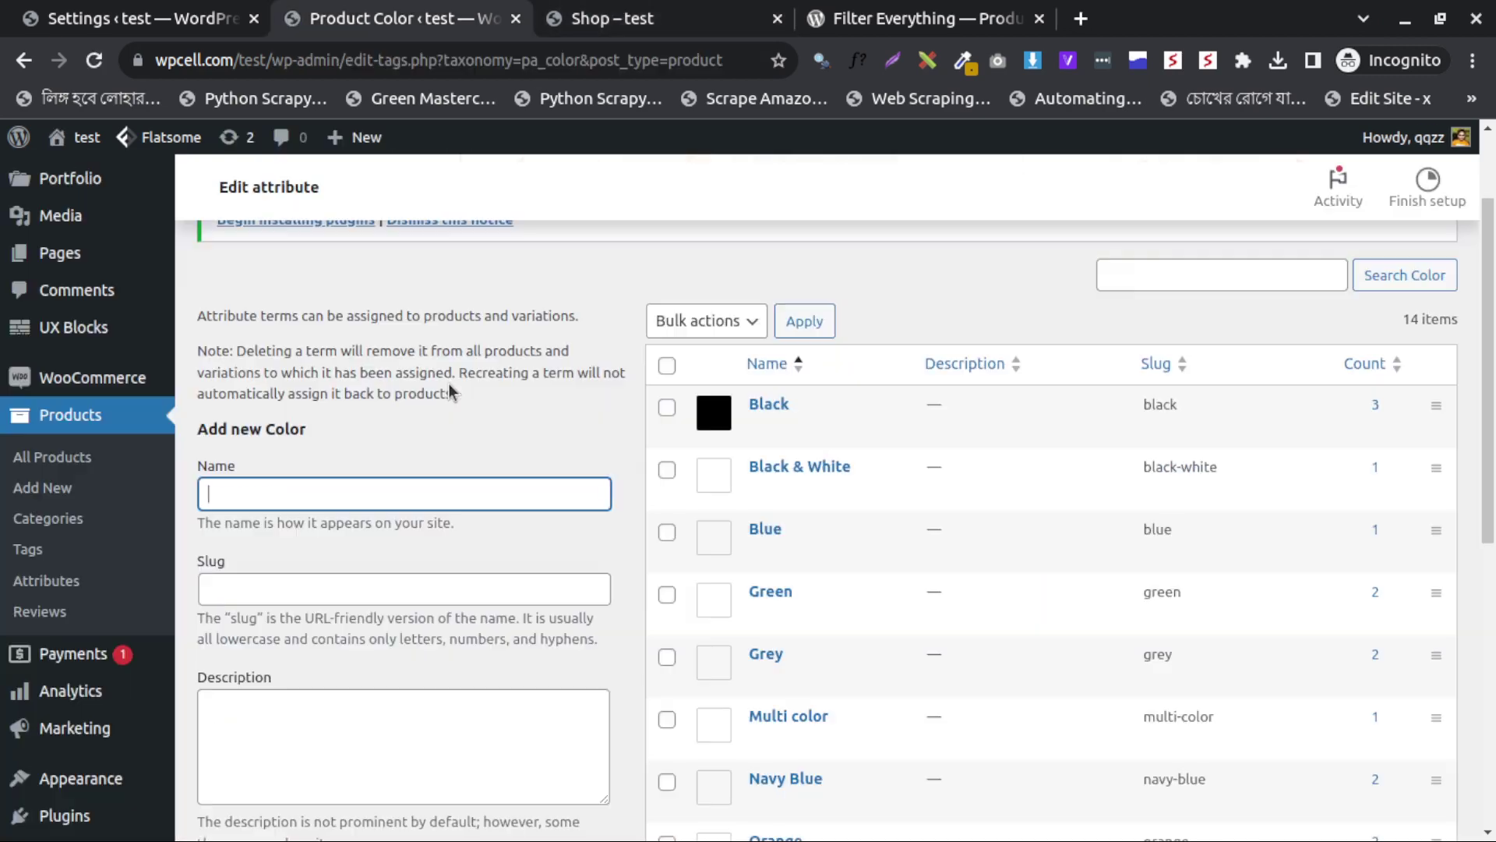
key("ctrl+f")
type("green")
key("Escape")
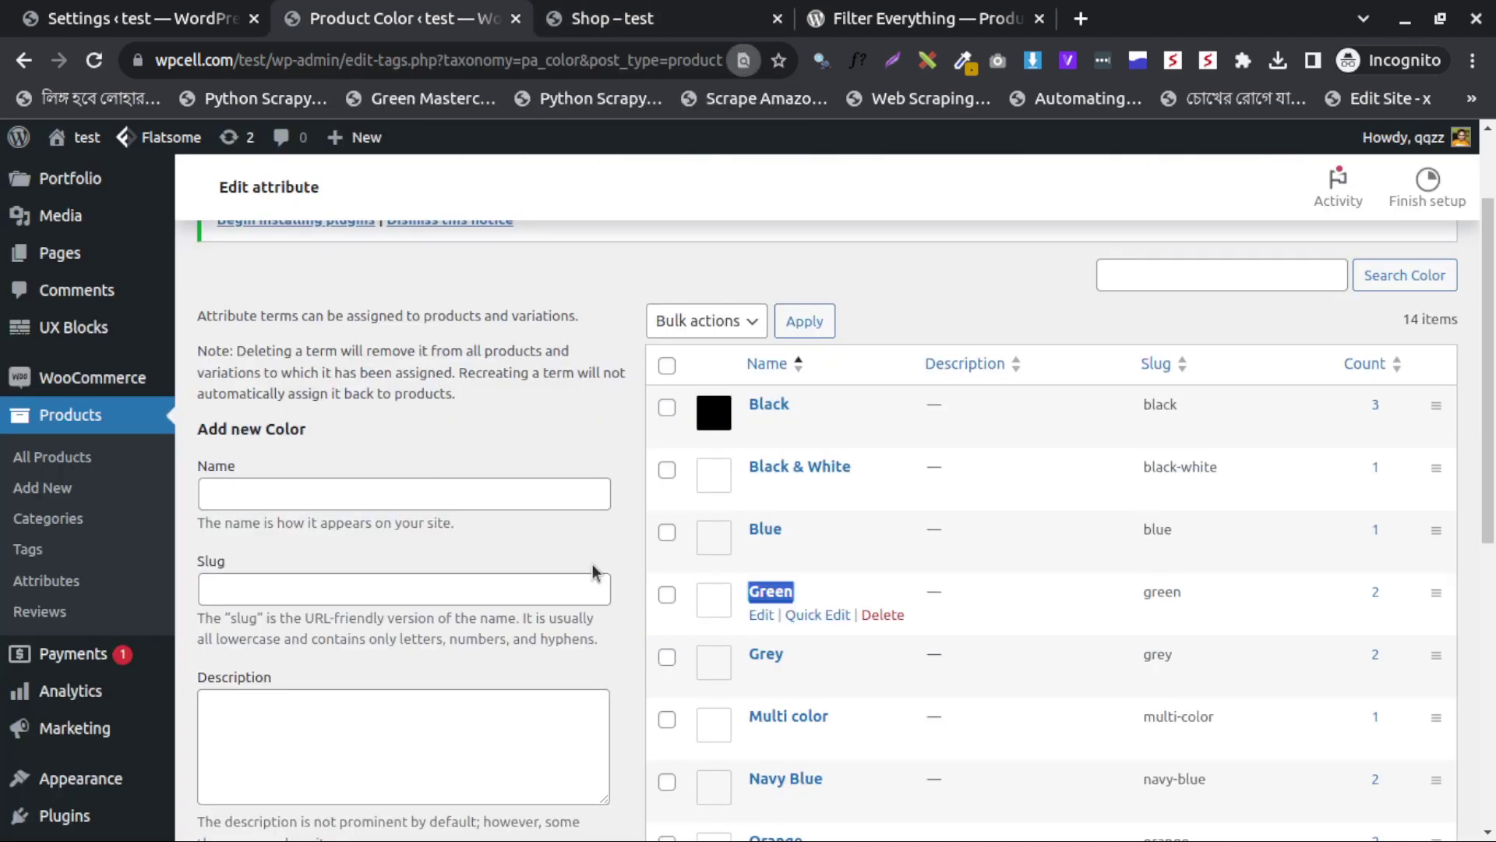
left_click(760, 616)
Step: Pick a green swatch colour for the Green term and update it
scroll(537, 546, "down", 2)
scroll(510, 558, "down", 1)
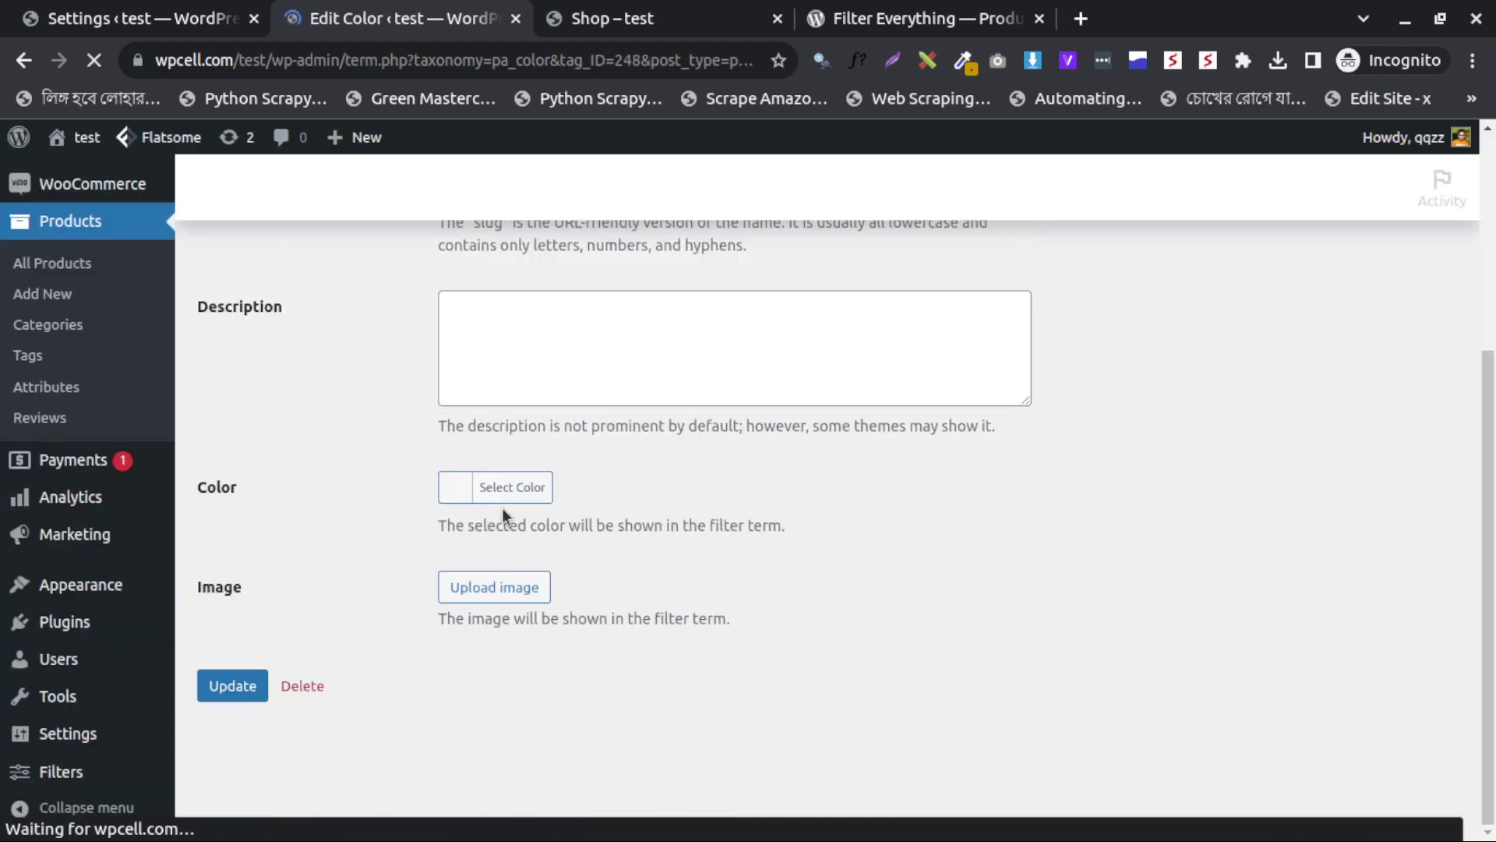
left_click(503, 499)
scroll(491, 577, "down", 2)
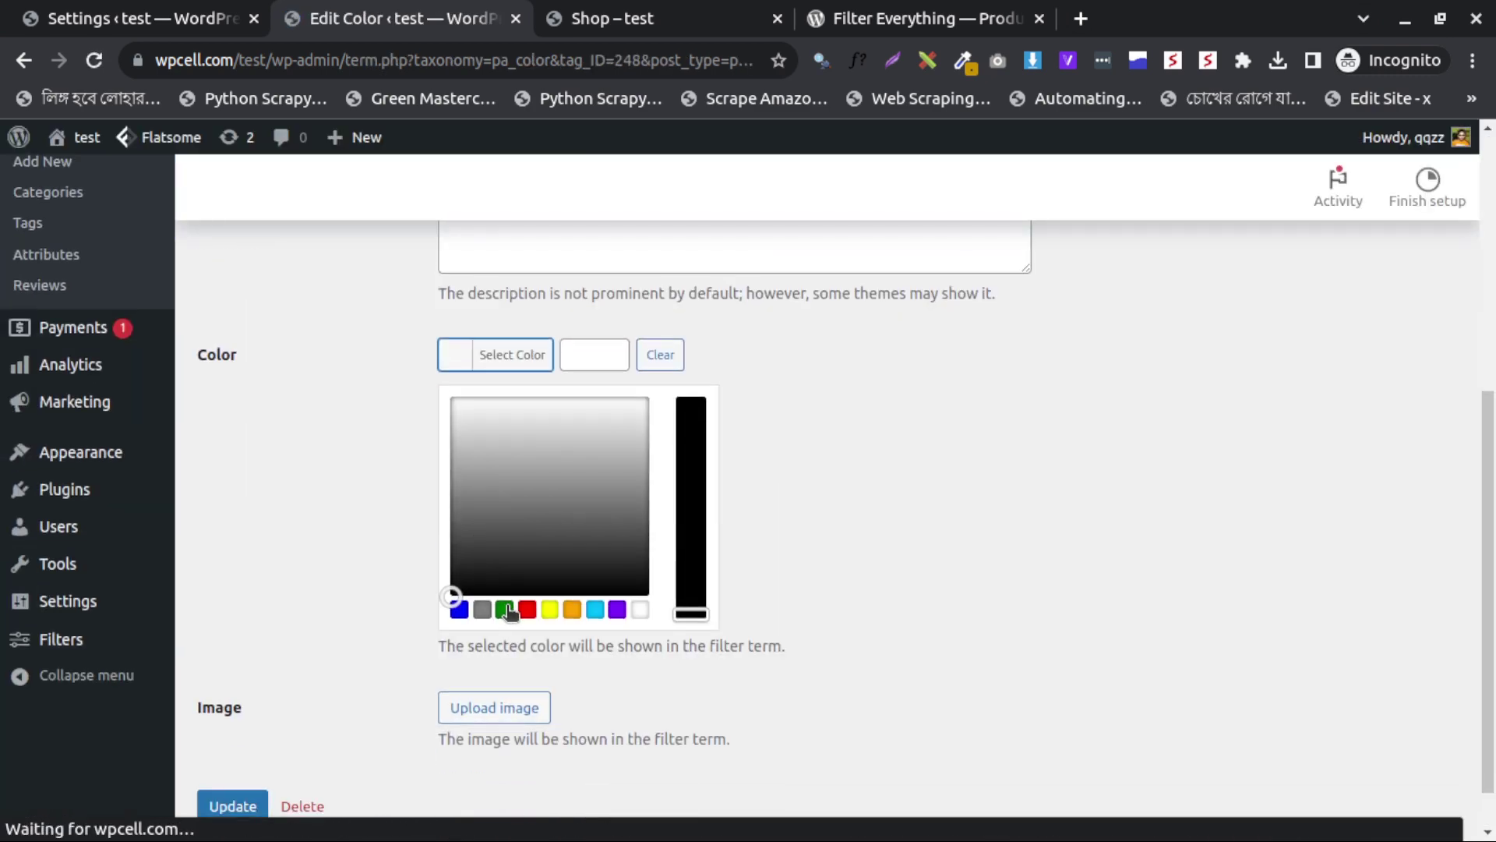
left_click(506, 610)
left_click(381, 443)
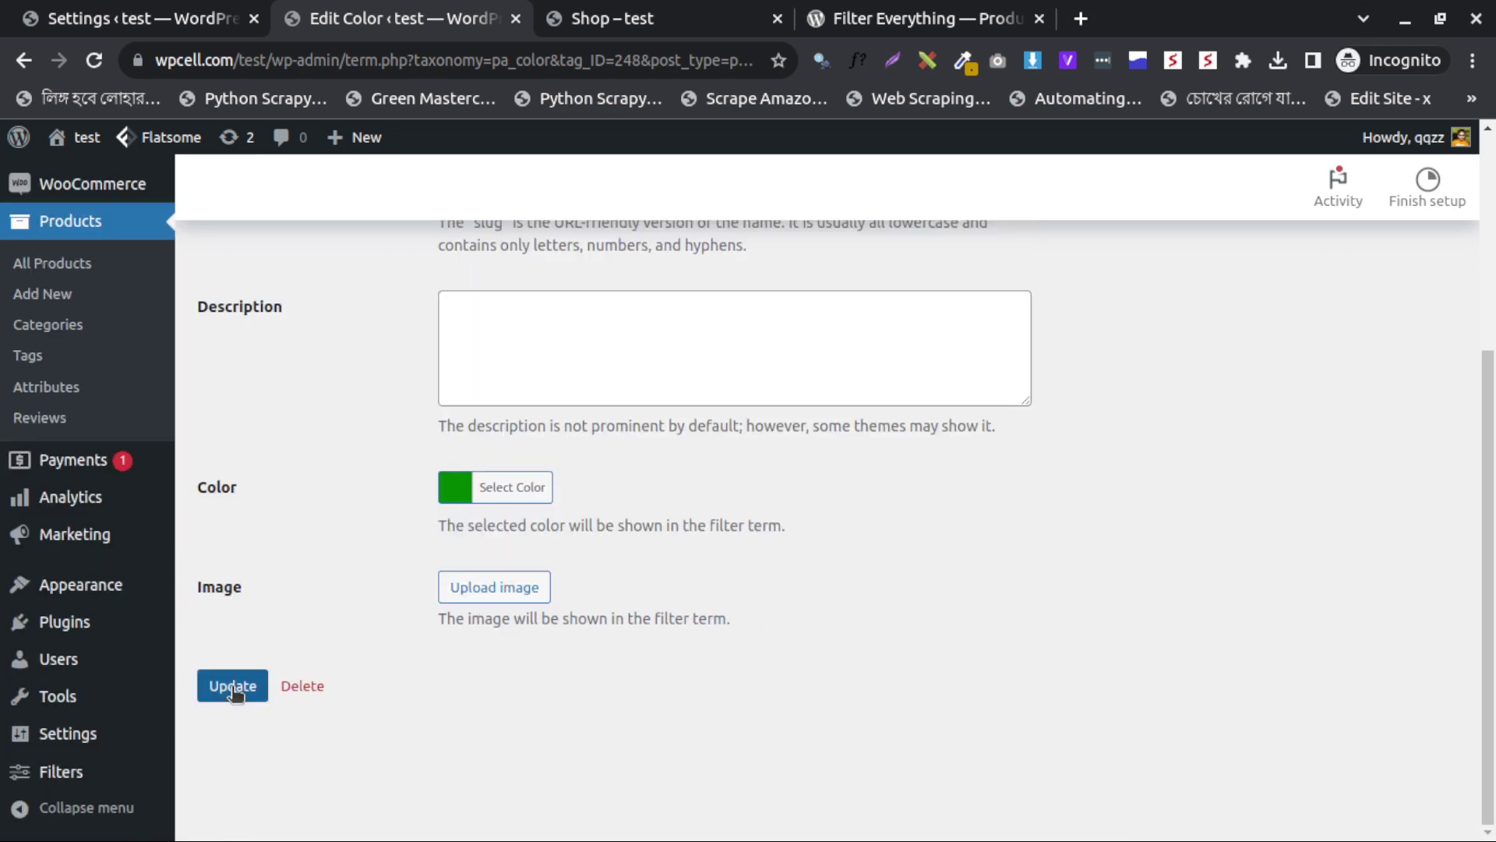
left_click(232, 685)
key("ctrl+Tab")
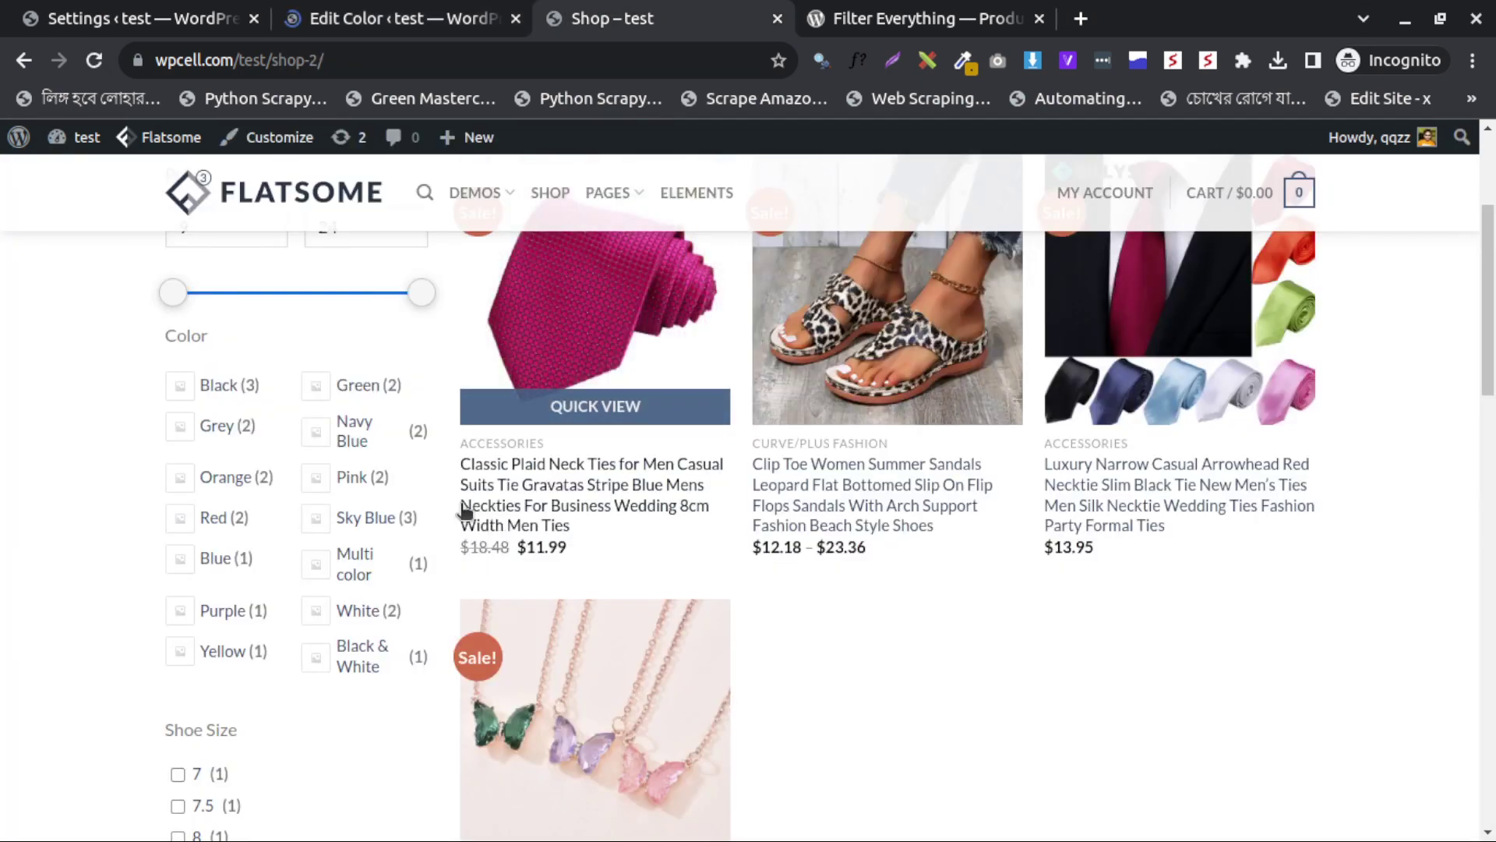
Step: Return to the Color terms list, accidentally adding a stray term 'ey', and locate Grey
key("ctrl+shift+Tab")
left_click(271, 445)
type("greene")
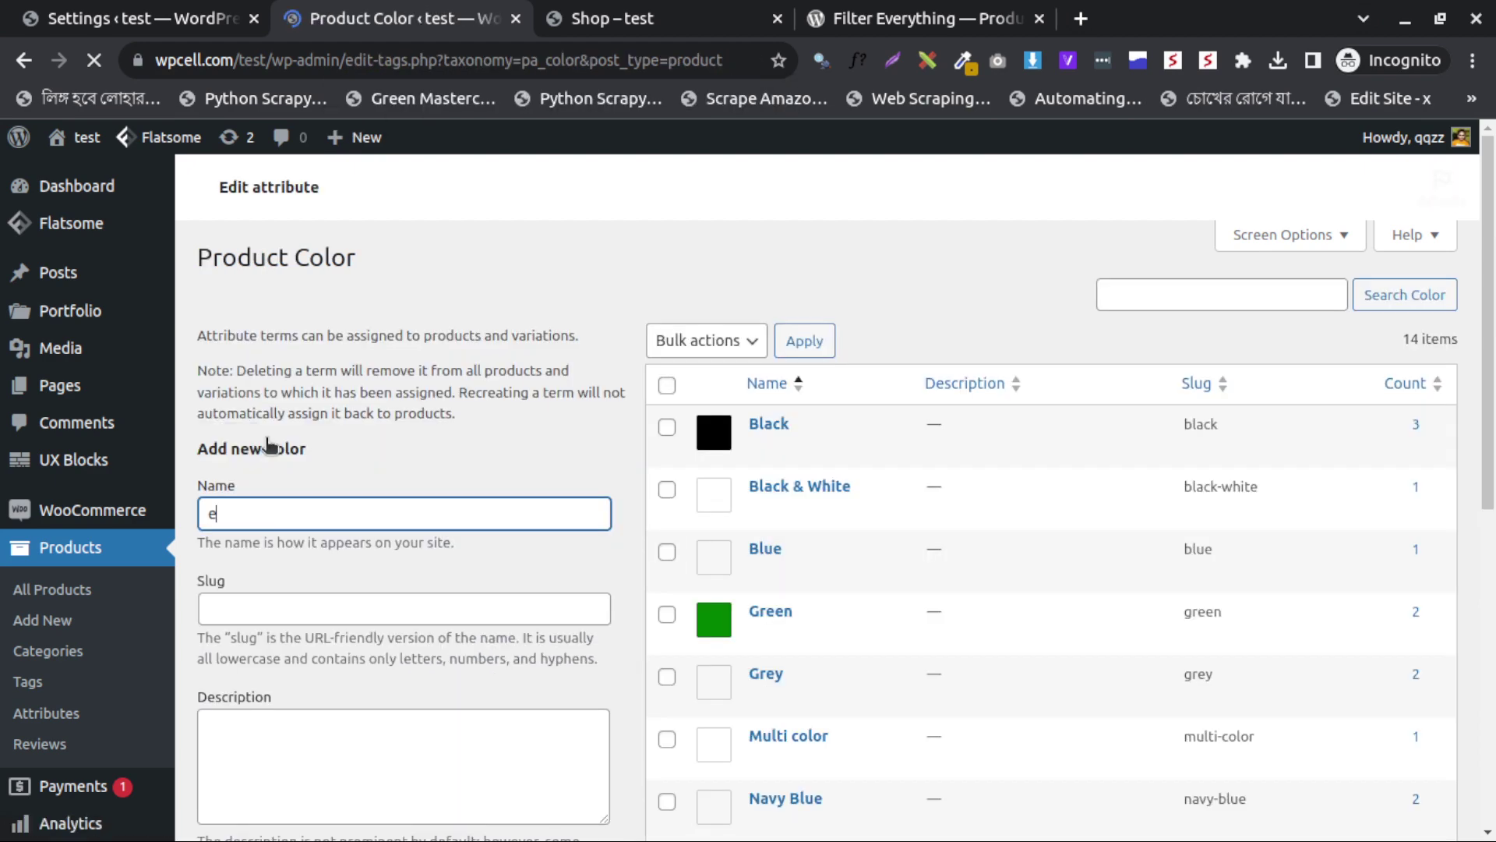
type("y")
key("Return")
key("ctrl+f")
type("grey")
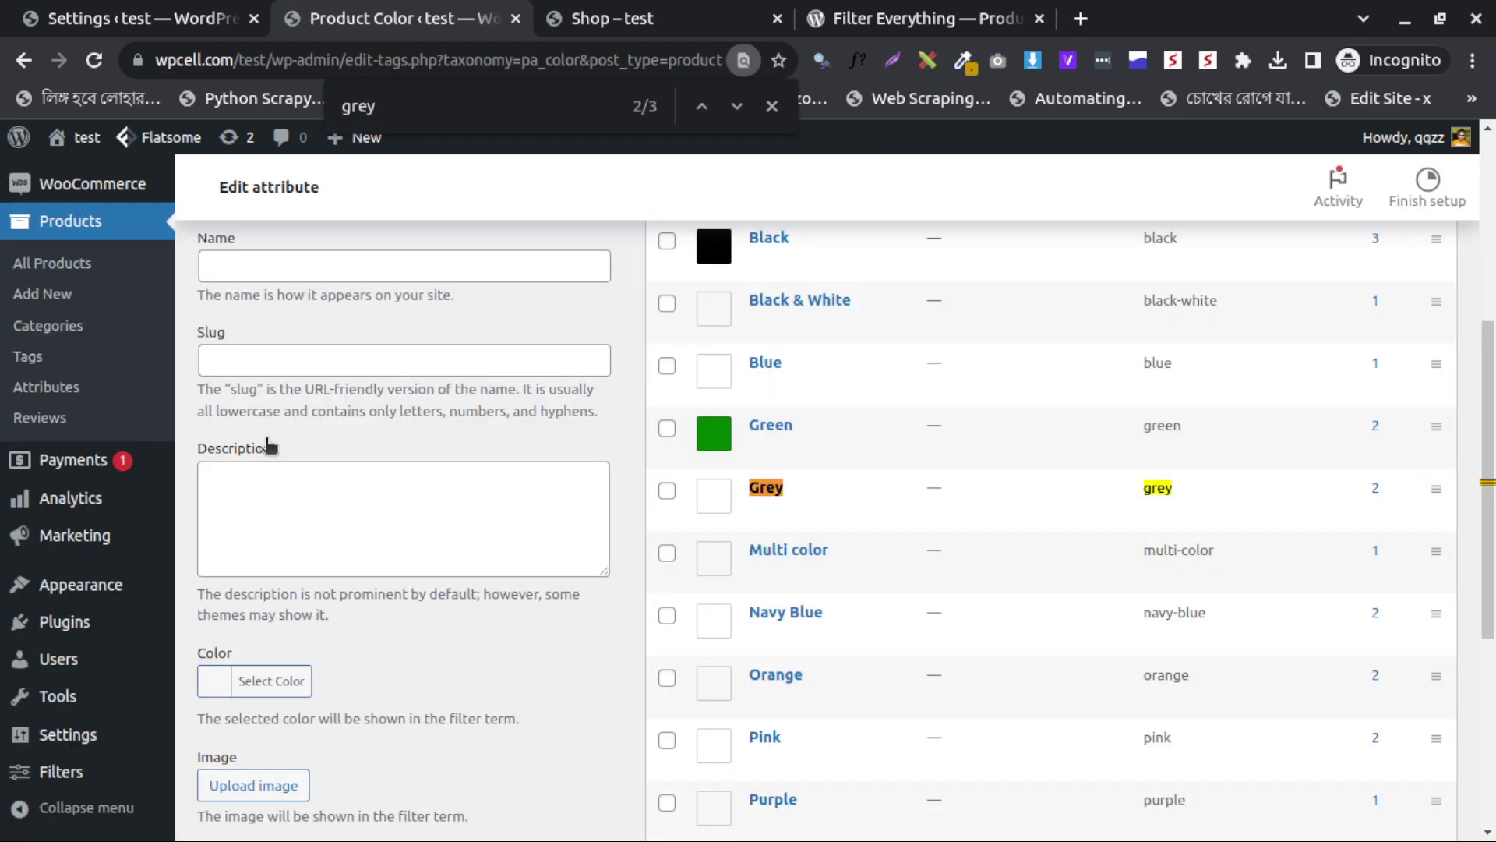
key("Escape")
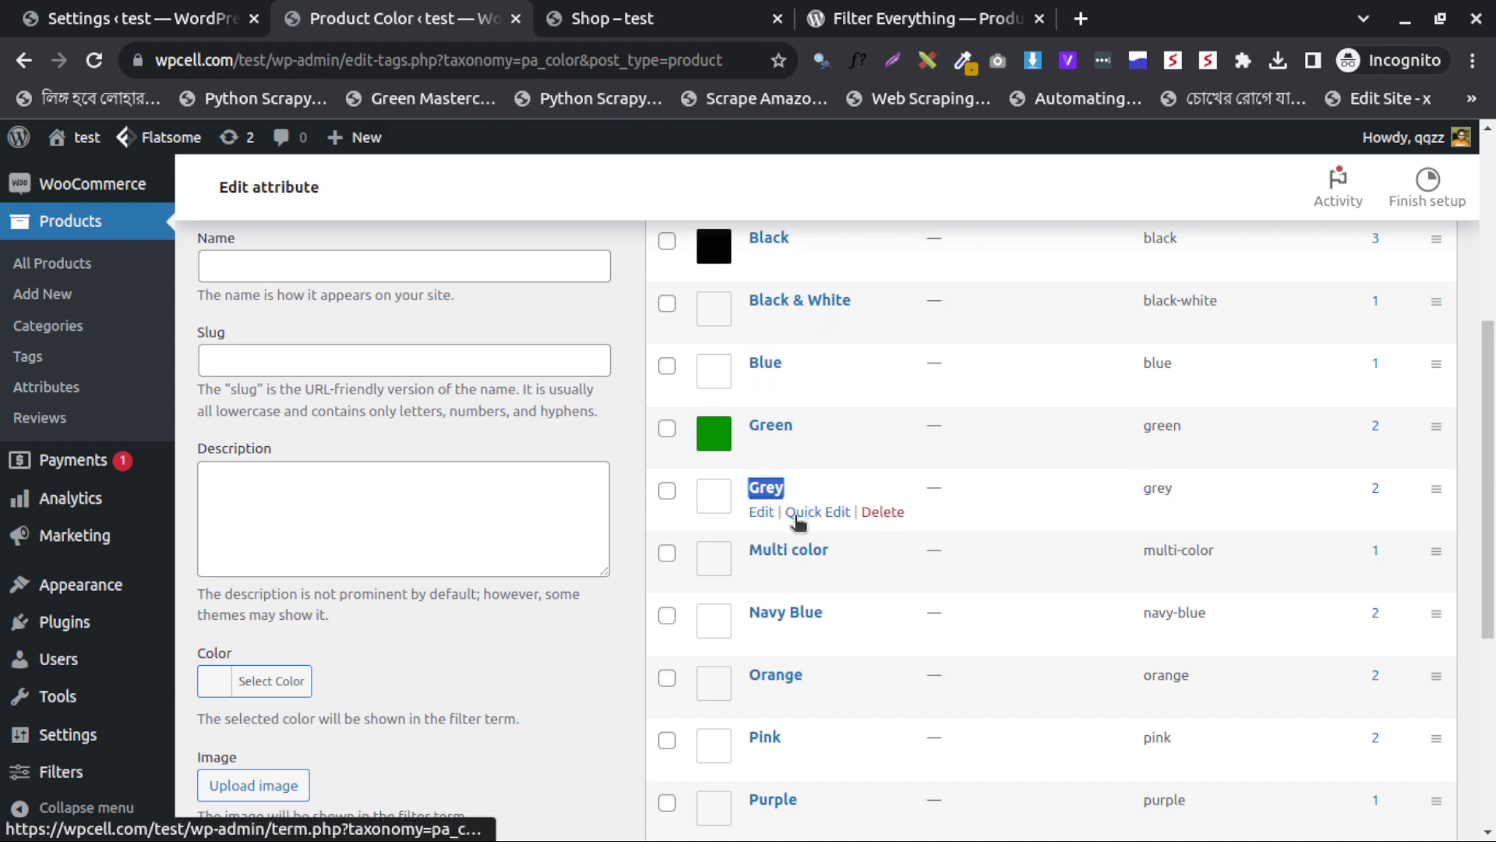
Step: Give the Grey term the white sandal photo from the Media Library as its image and update it
left_click(763, 516)
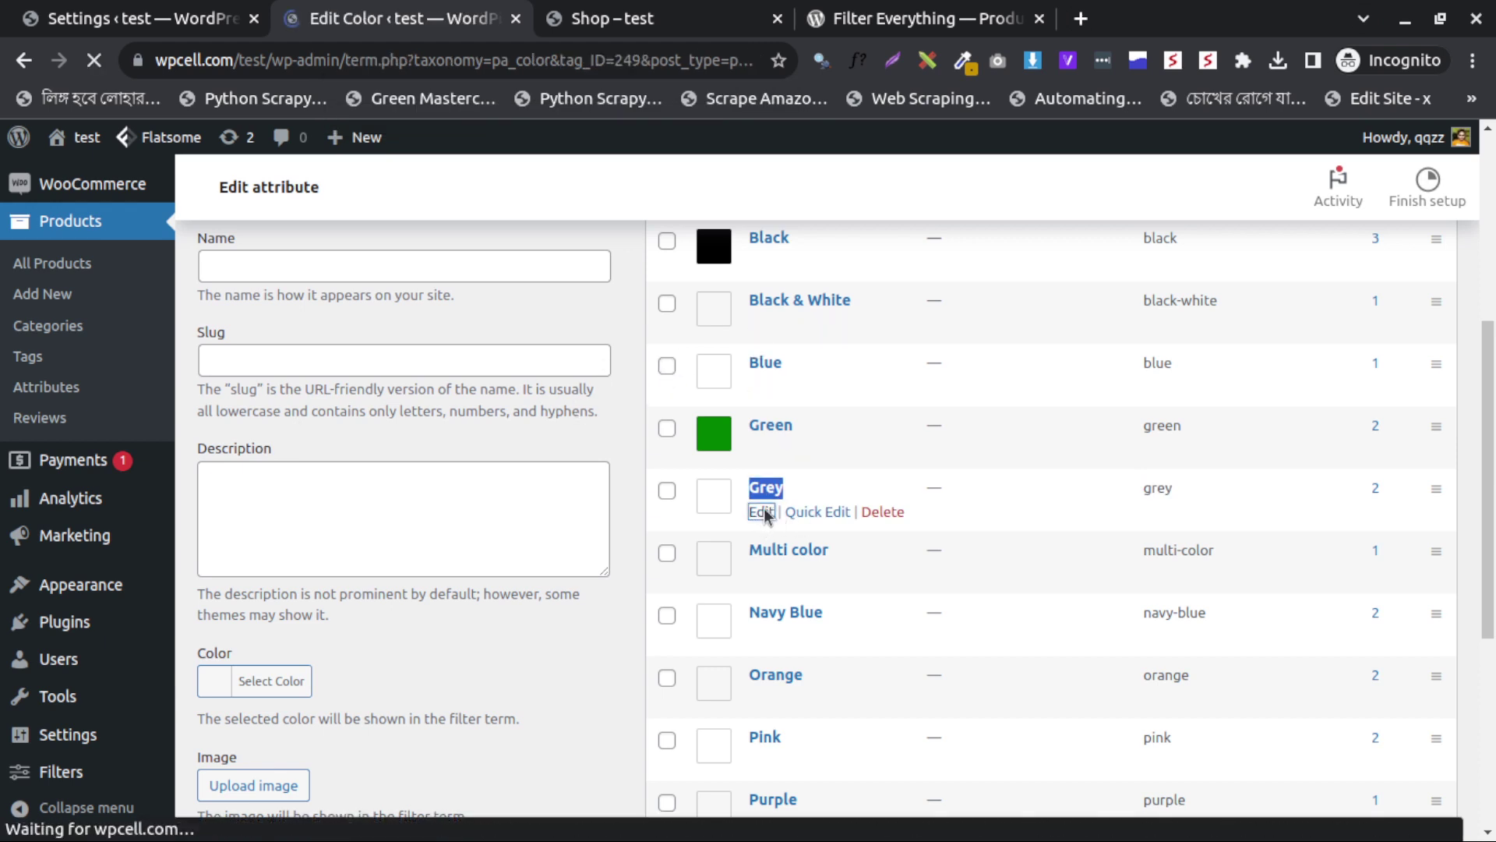
scroll(636, 508, "down", 3)
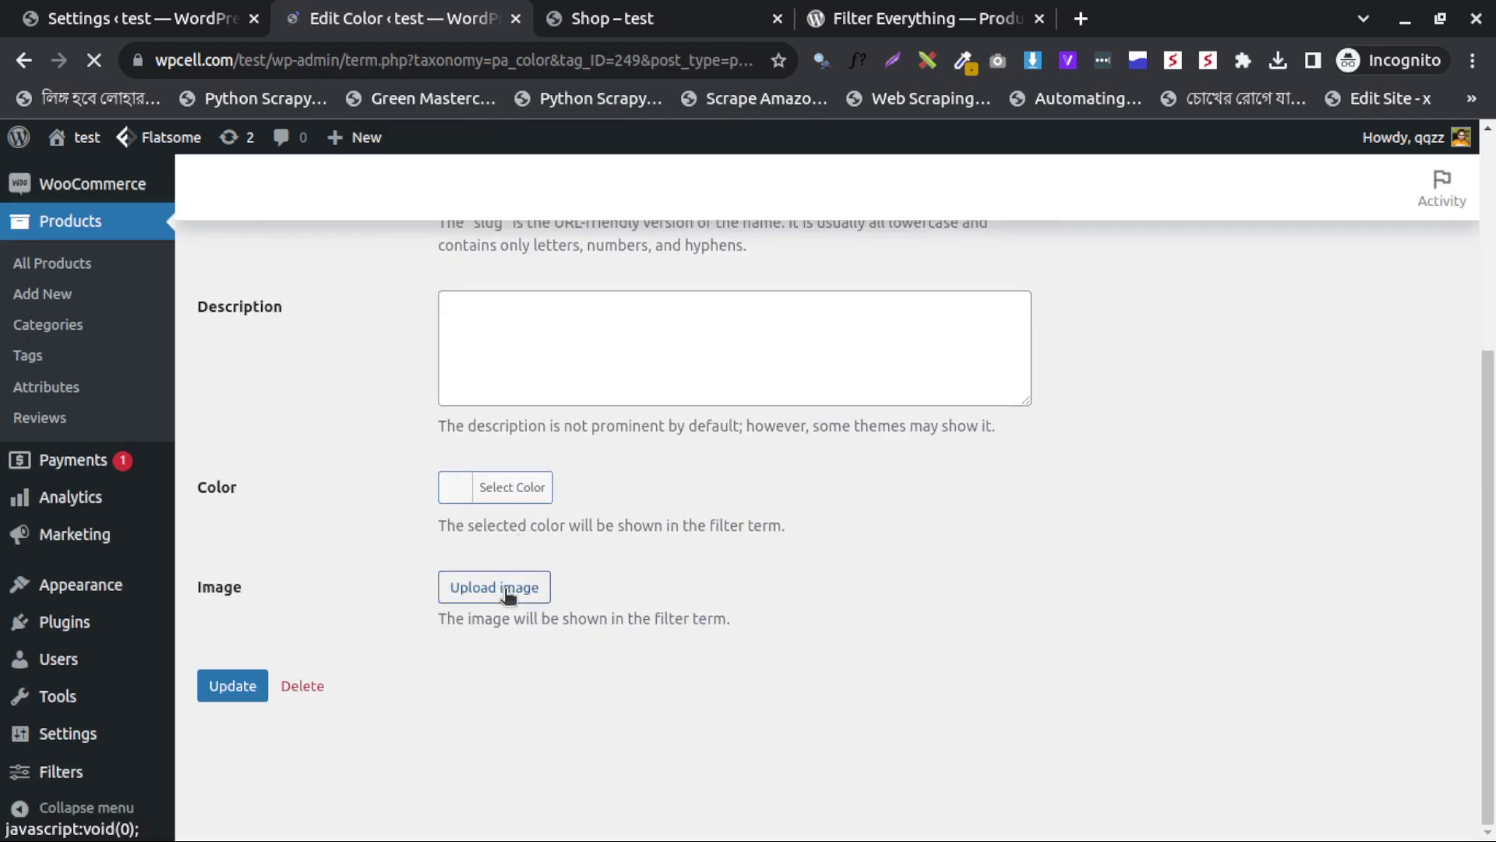
left_click(505, 590)
left_click(229, 228)
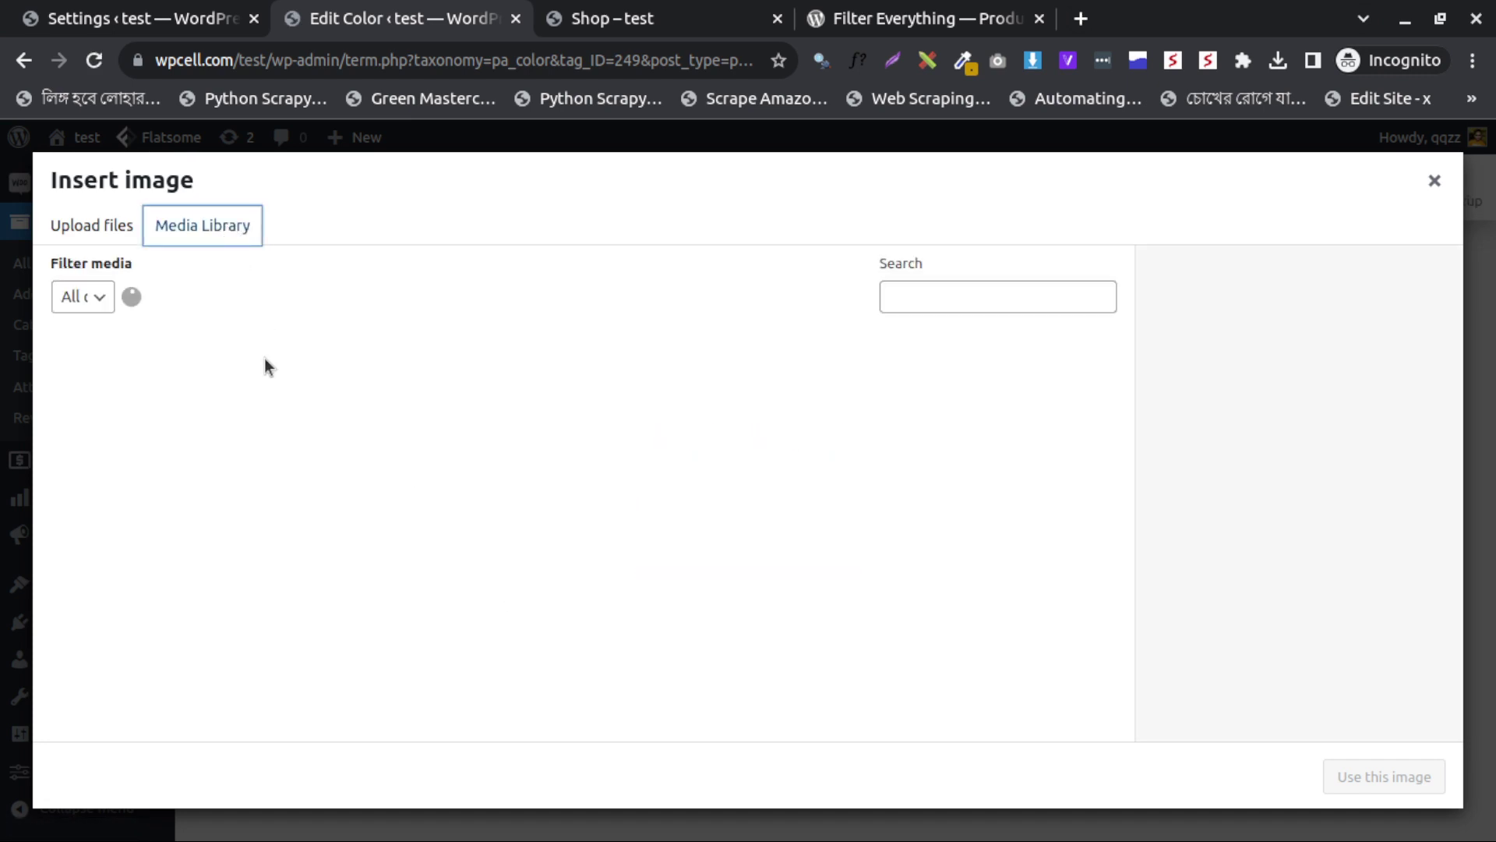
left_click(156, 407)
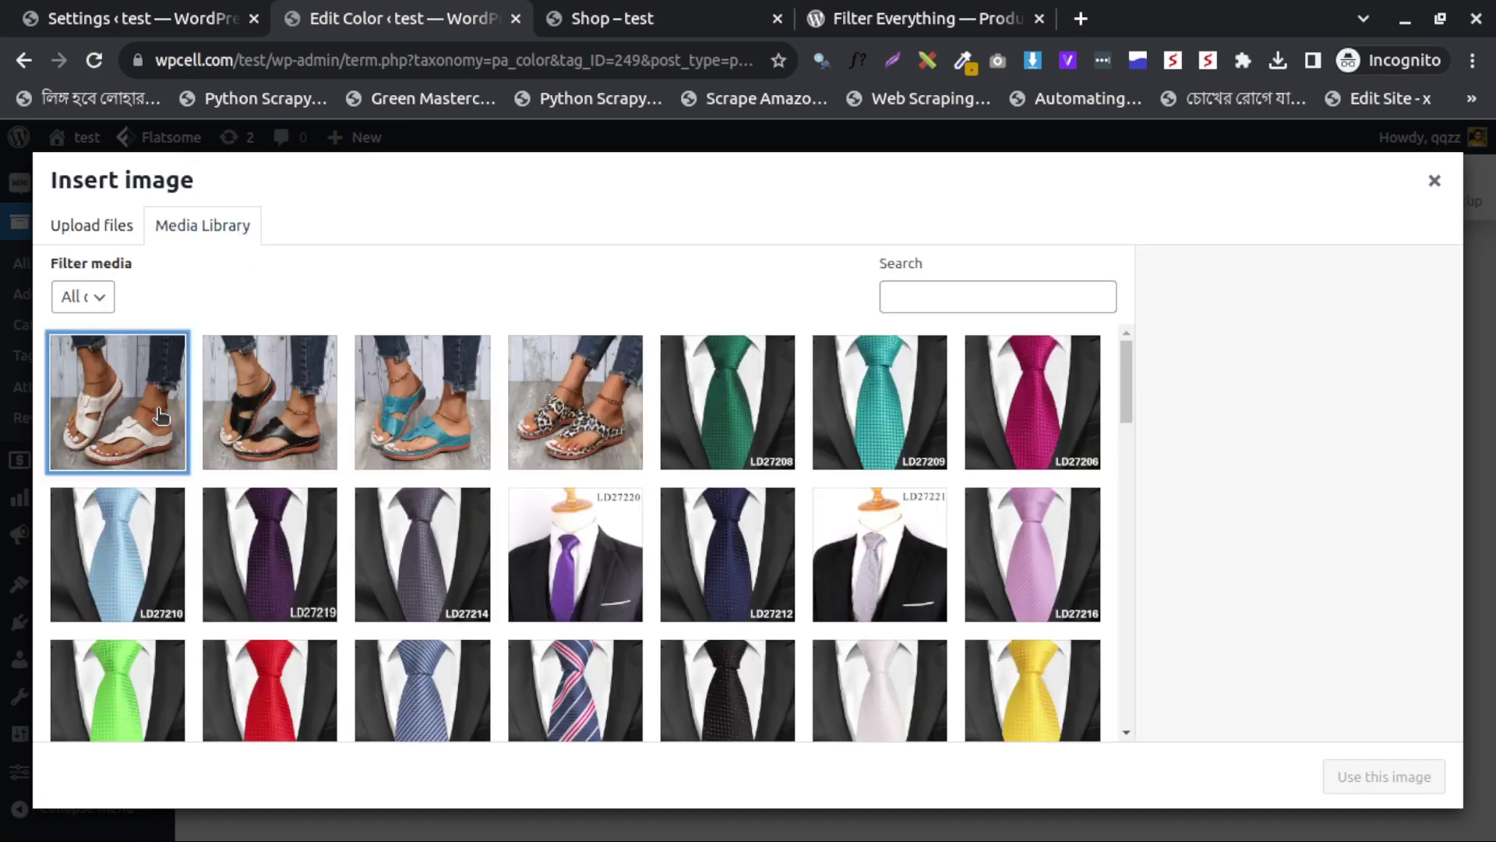
left_click(1349, 772)
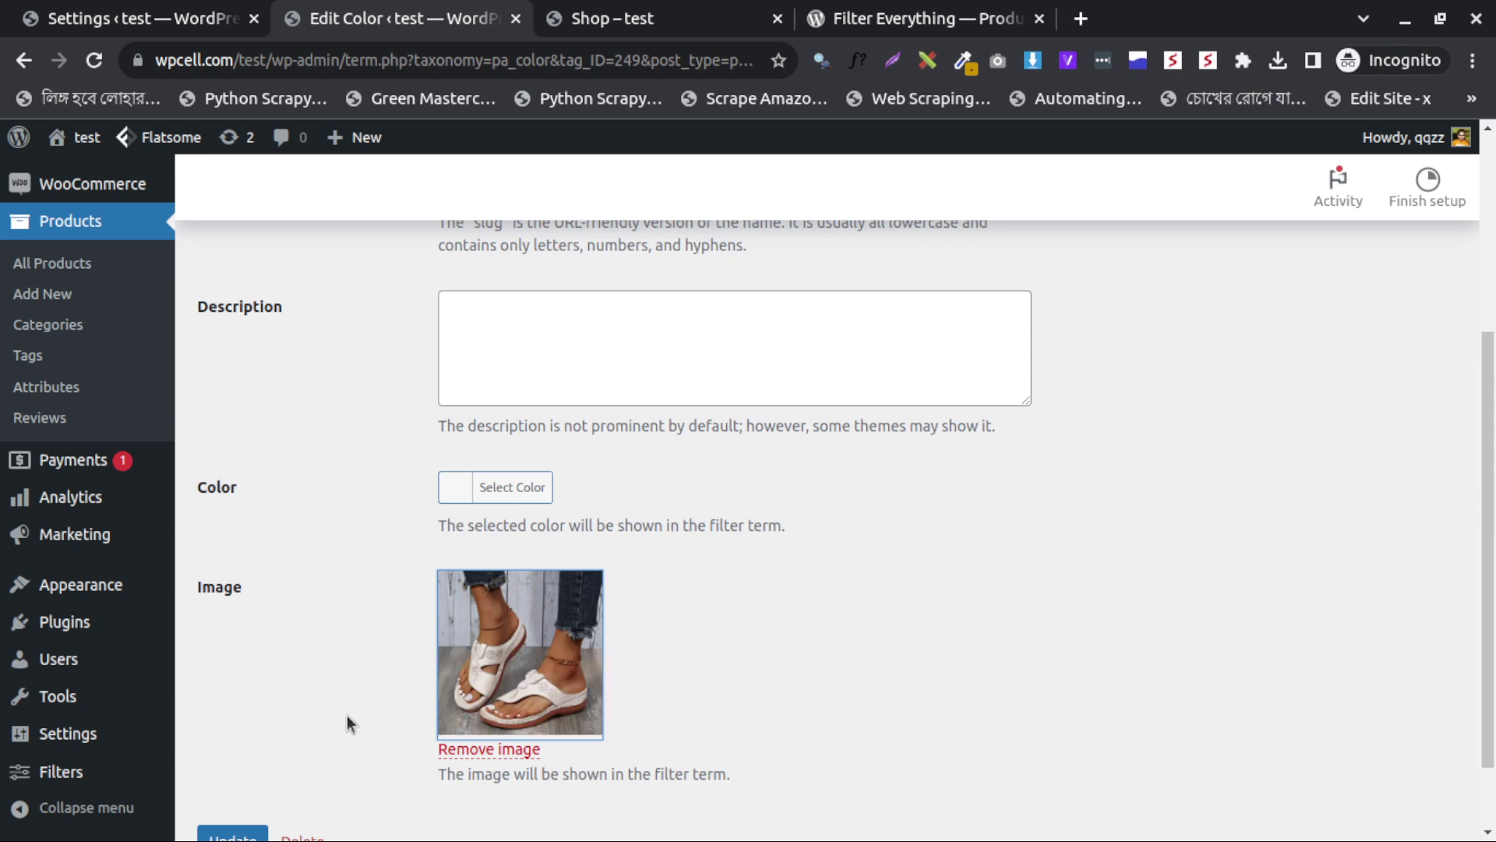
scroll(347, 718, "down", 1)
left_click(246, 751)
Step: Reload the shop to show the new swatches, filter products to Black, then remove it
left_click(709, 11)
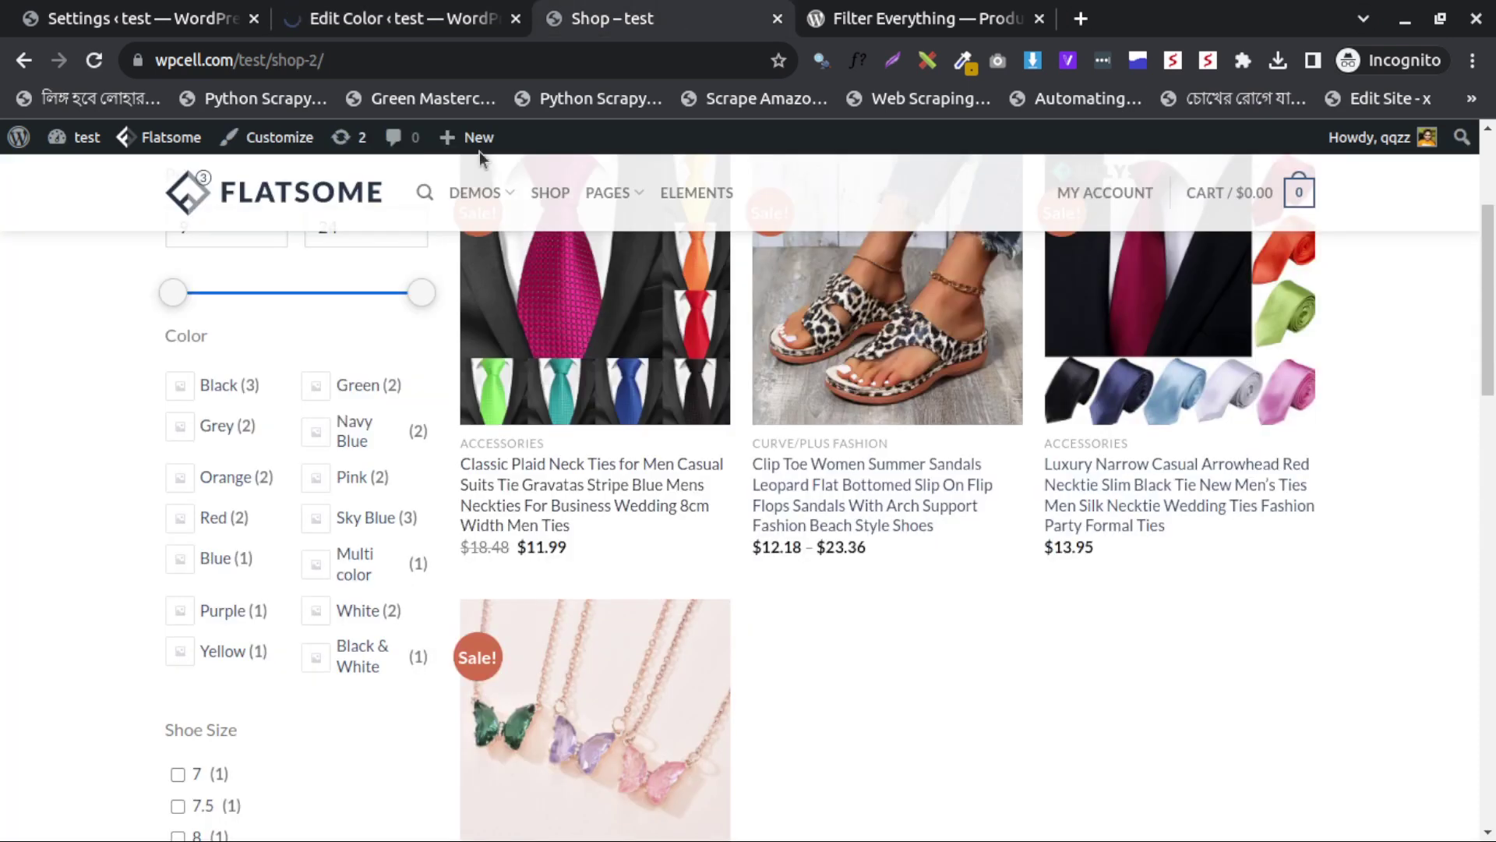
left_click(93, 60)
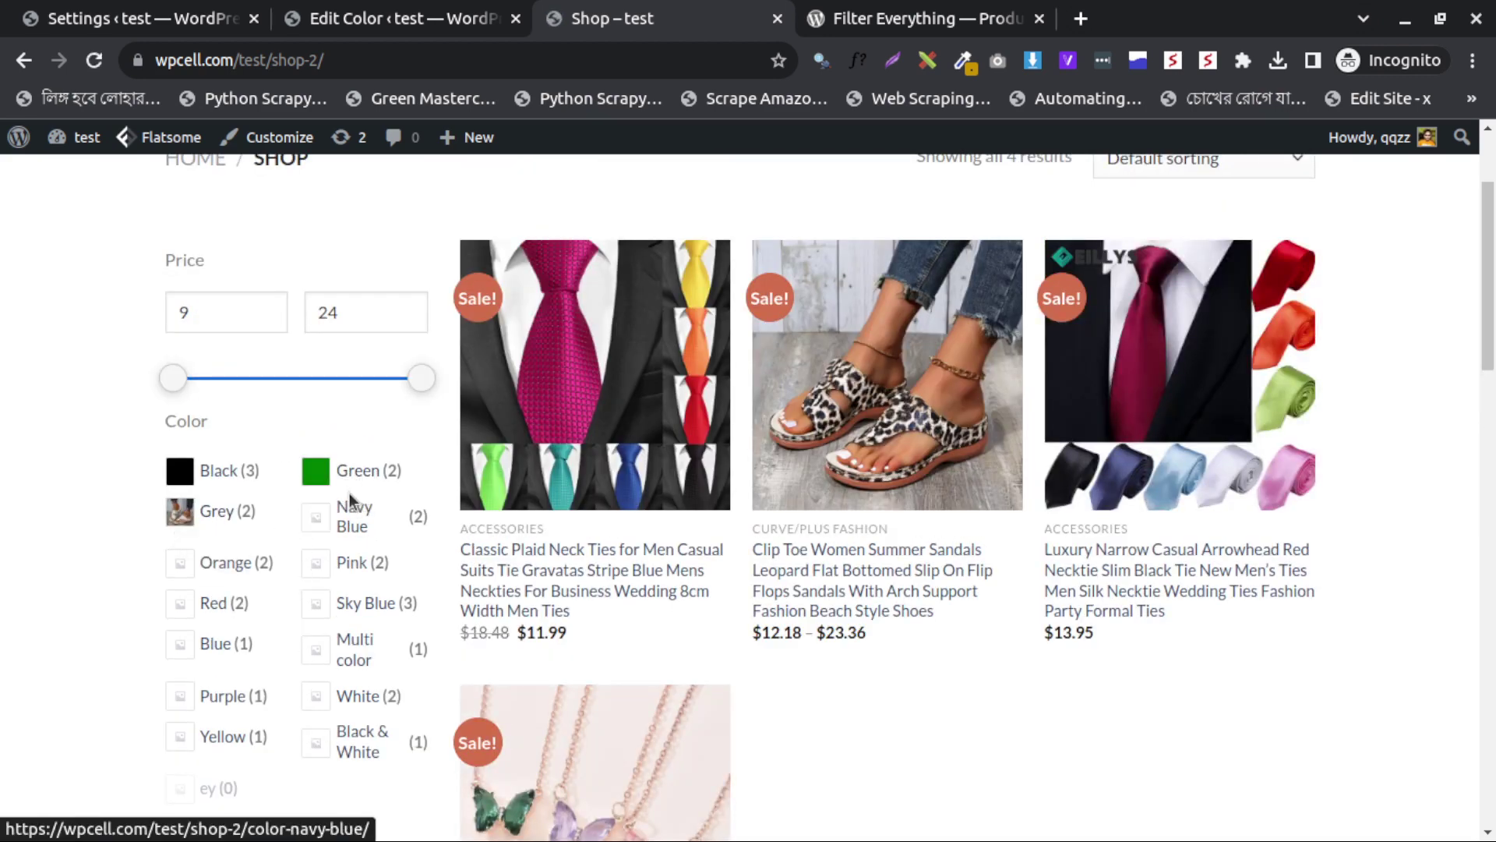
left_click(187, 481)
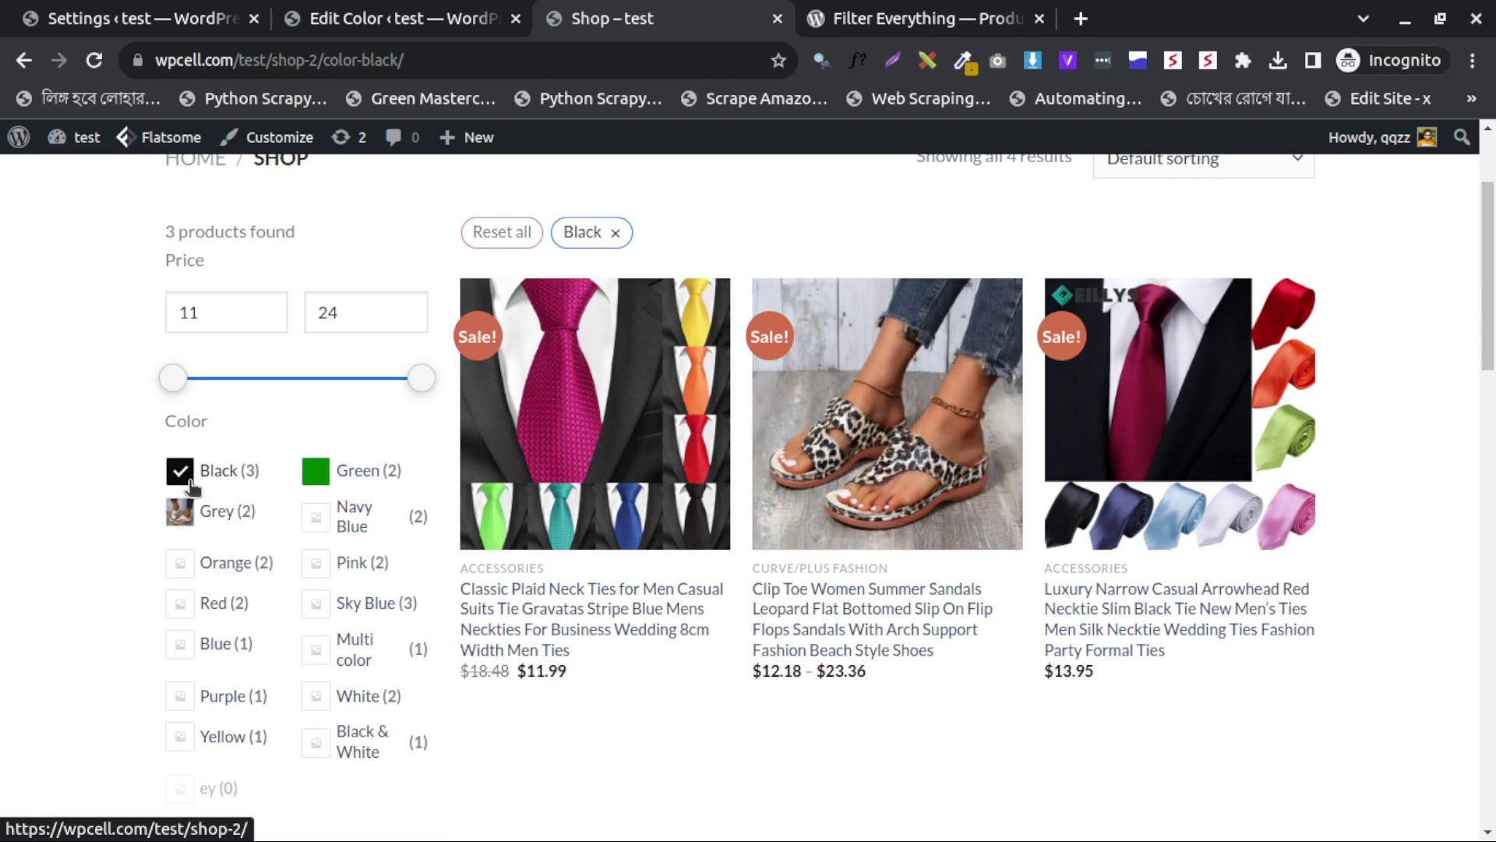
left_click(187, 477)
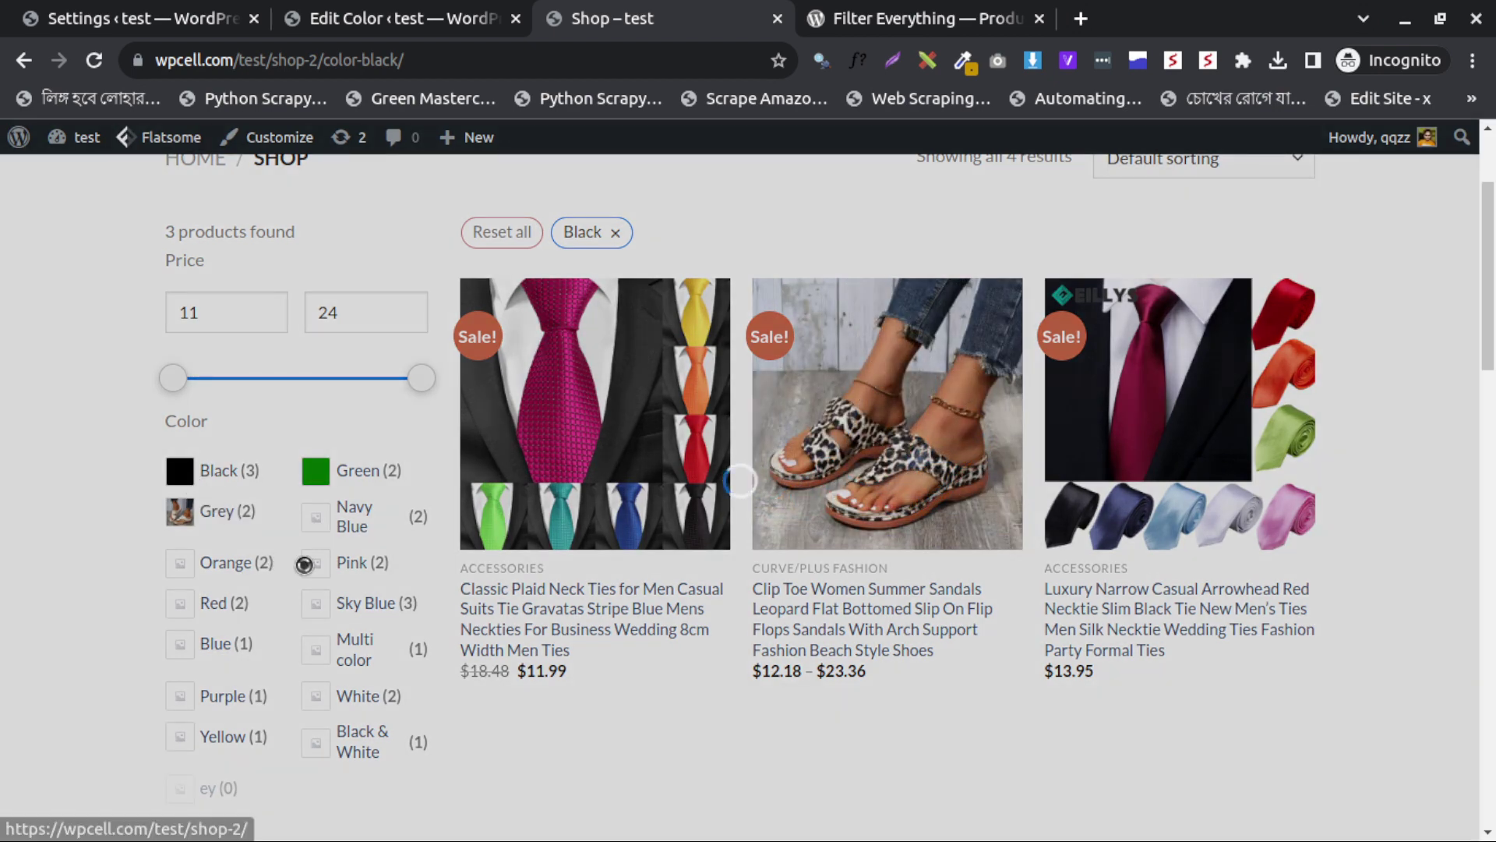
Step: Filter the products to Green, then reset all filters to list every product
left_click(366, 480)
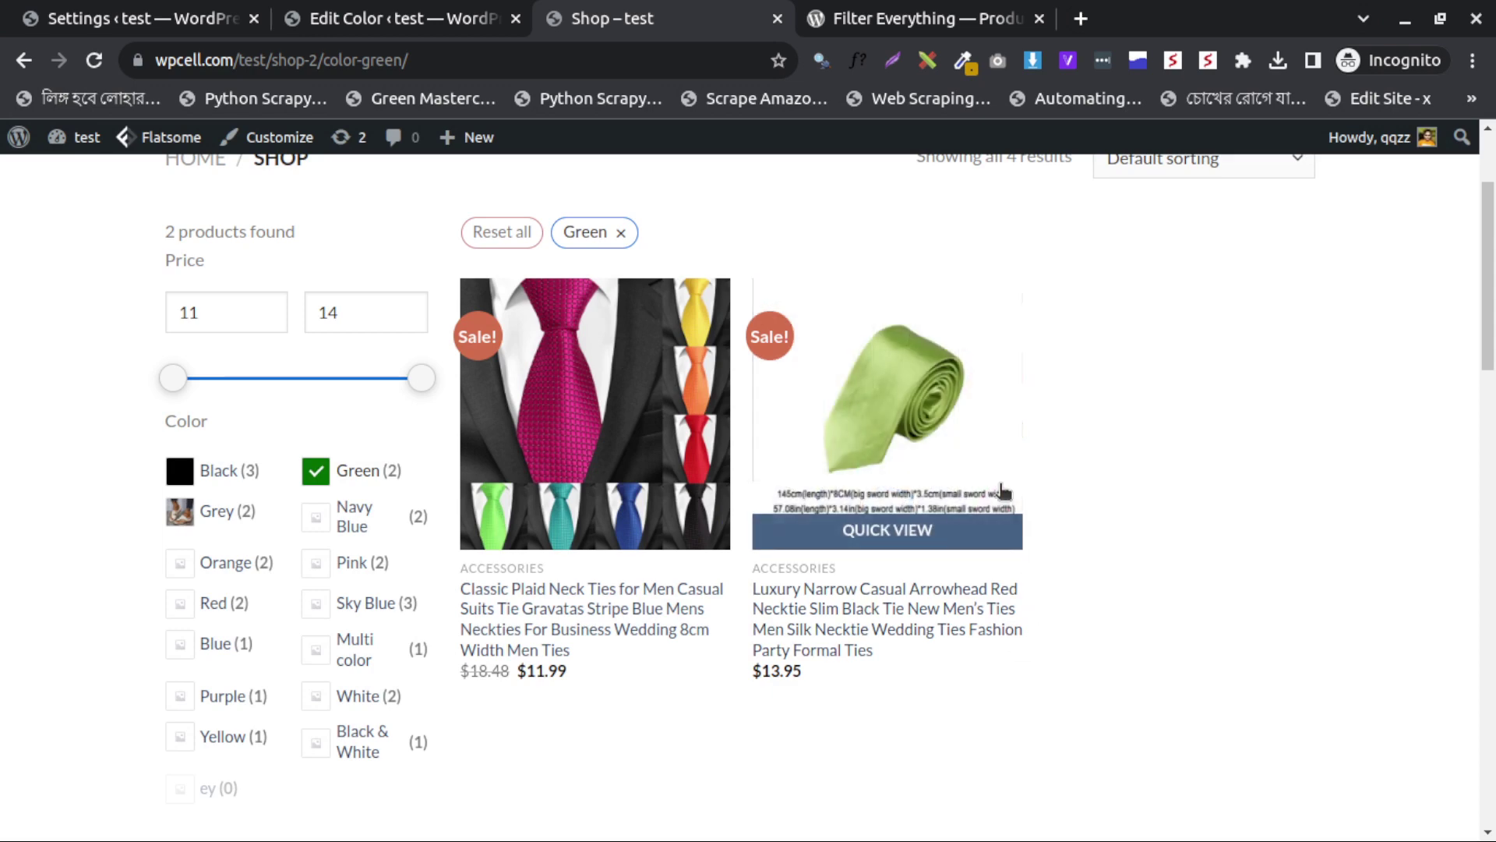
scroll(896, 507, "up", 2)
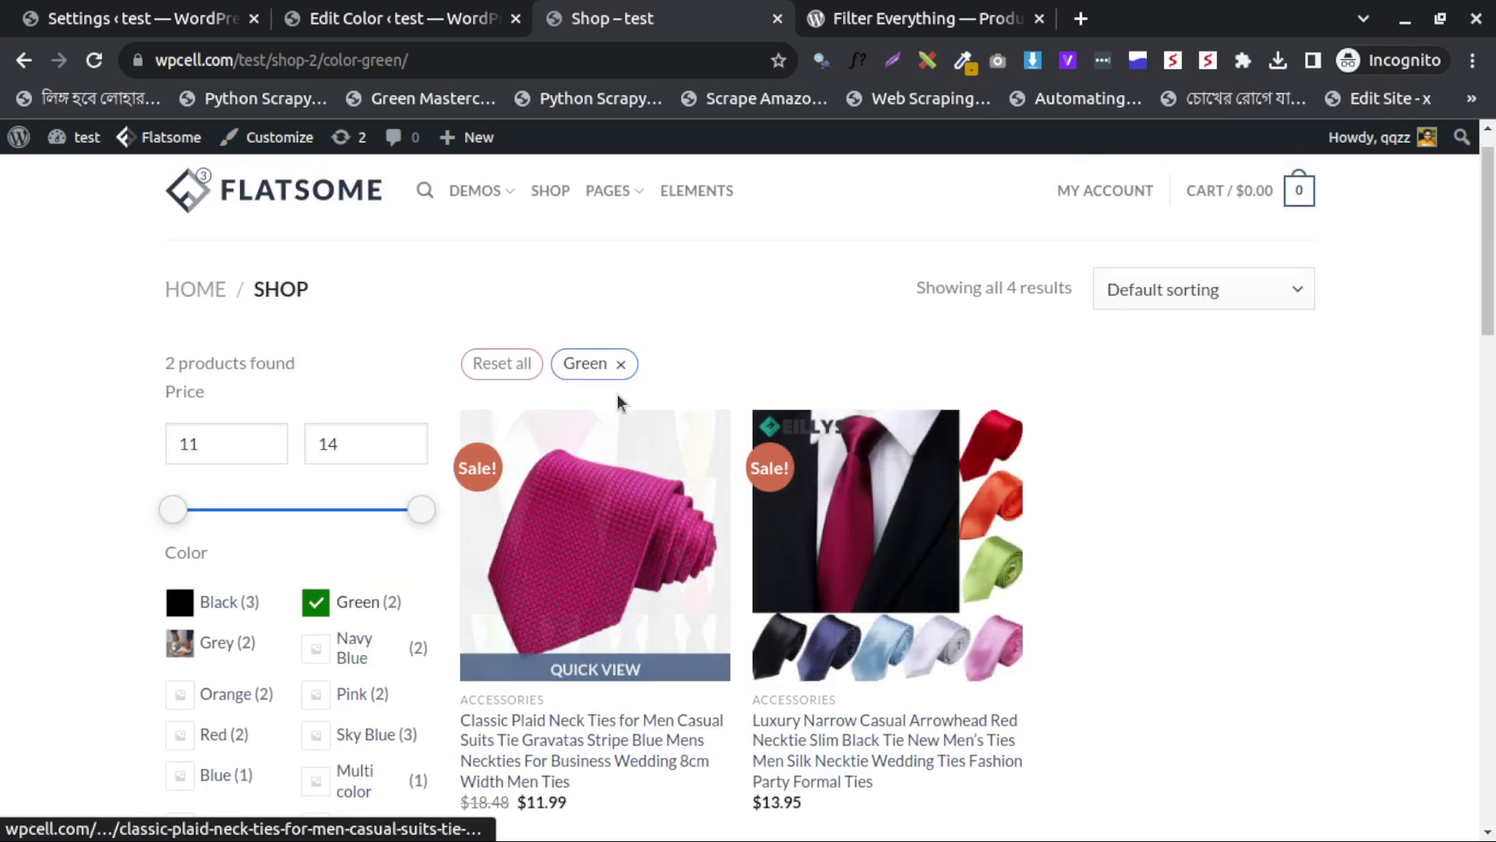
left_click(522, 374)
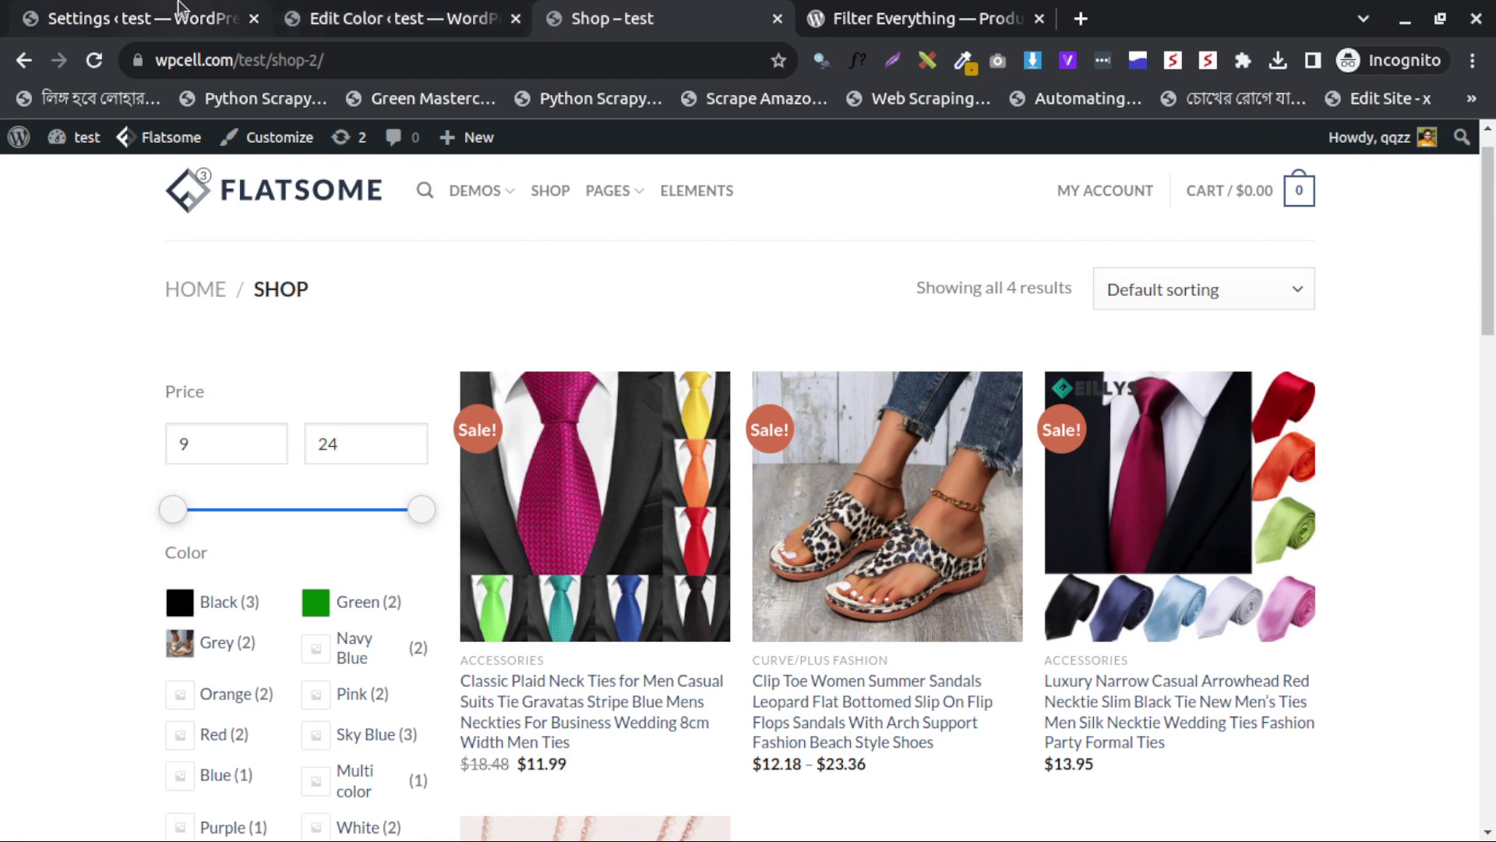
left_click(141, 17)
Step: Scroll through the Filter Everything Pro options and show the General tab under Filters Settings
scroll(366, 480, "down", 2)
scroll(387, 478, "down", 3)
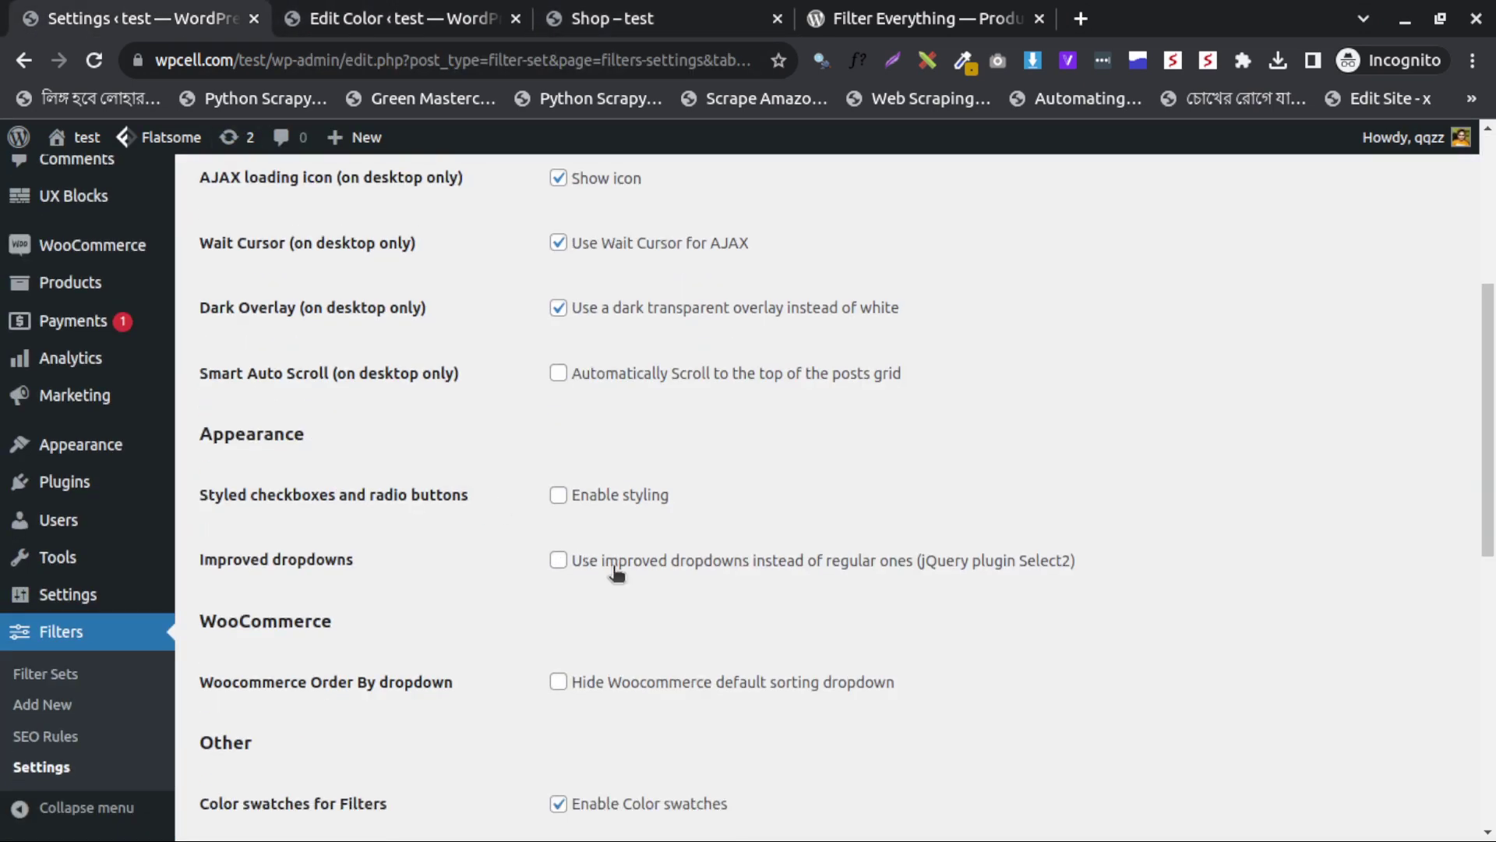
scroll(586, 545, "up", 5)
scroll(617, 592, "down", 3)
scroll(613, 606, "up", 4)
left_click(262, 330)
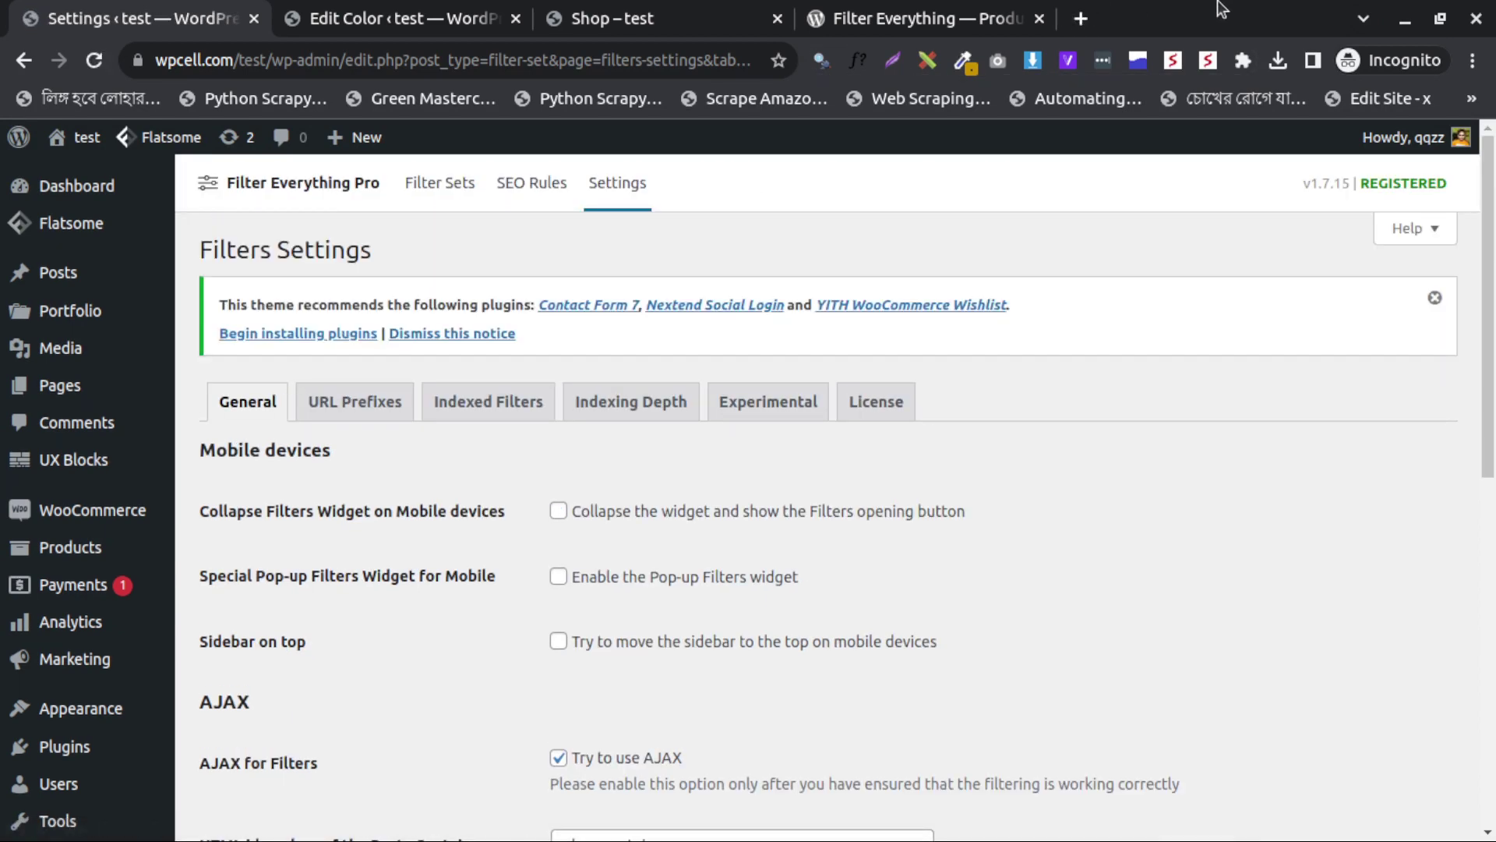
mouse_move(1225, 11)
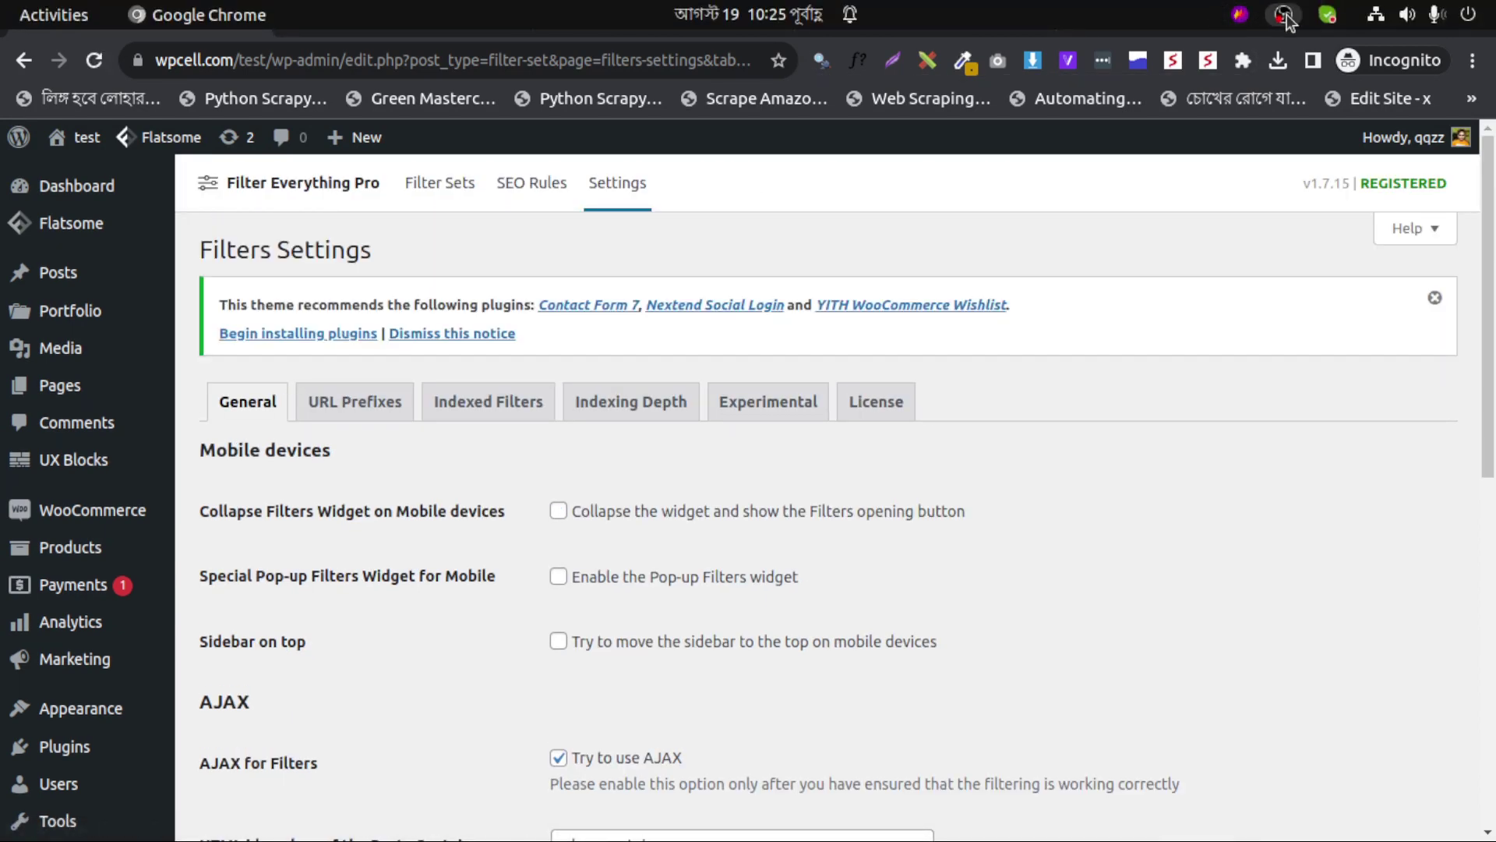